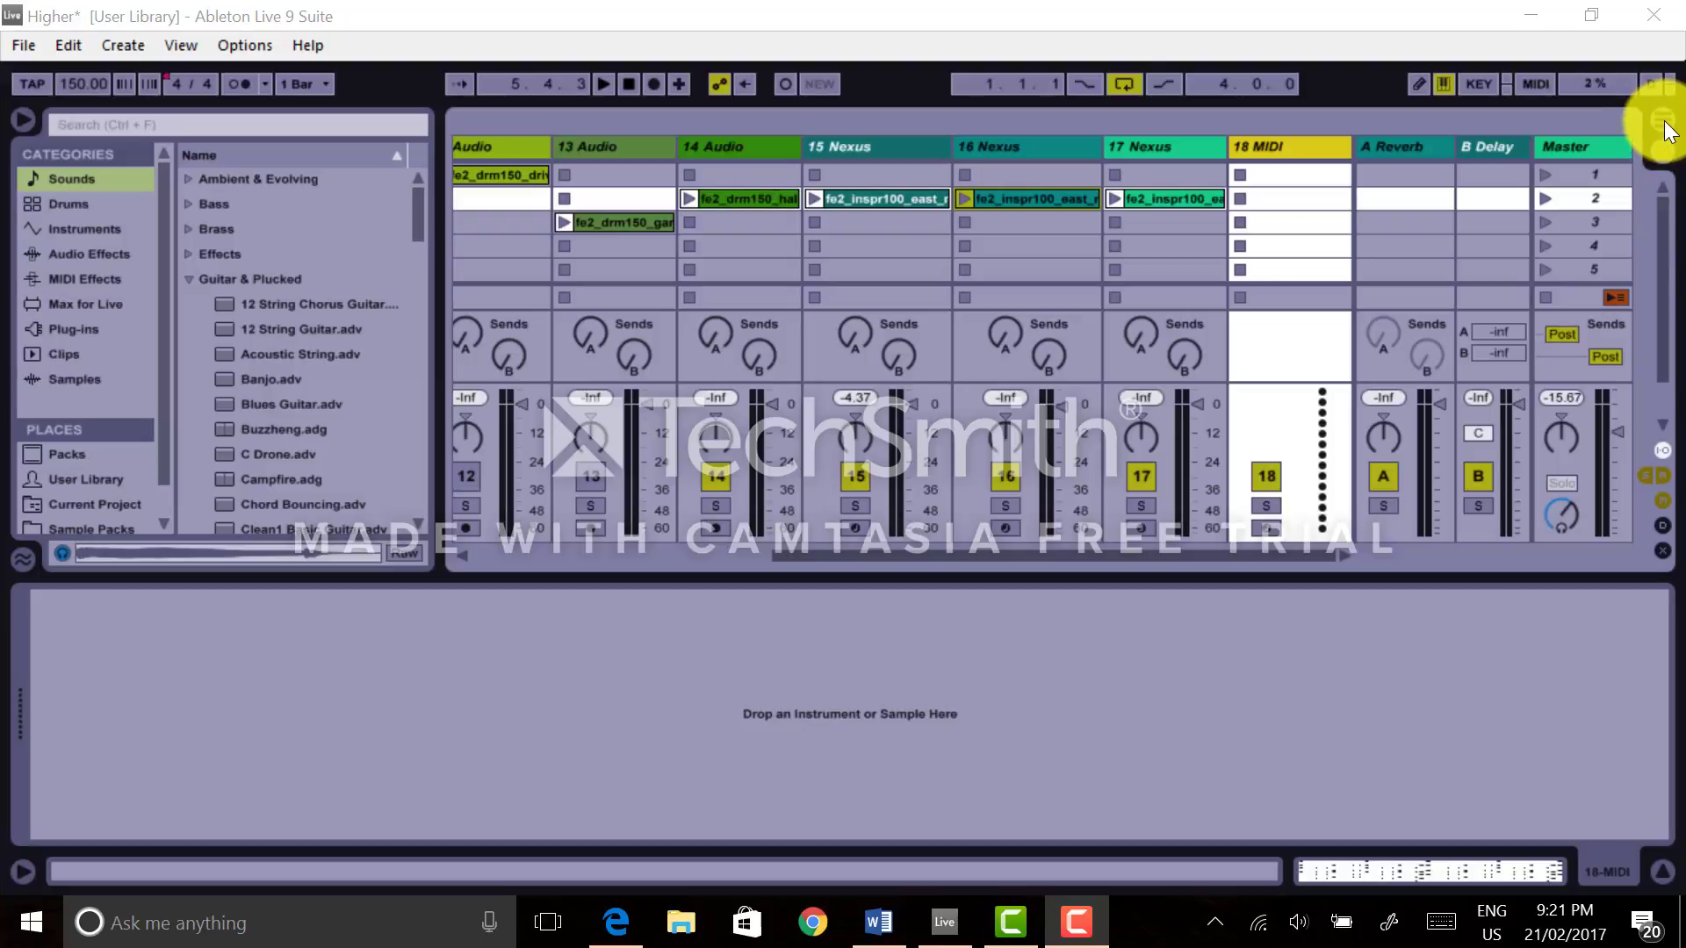
# - Switch back and forth between the Session and Arrangement views, ending in the Arrangement view
pyautogui.click(1665, 125)
pyautogui.click(1111, 82)
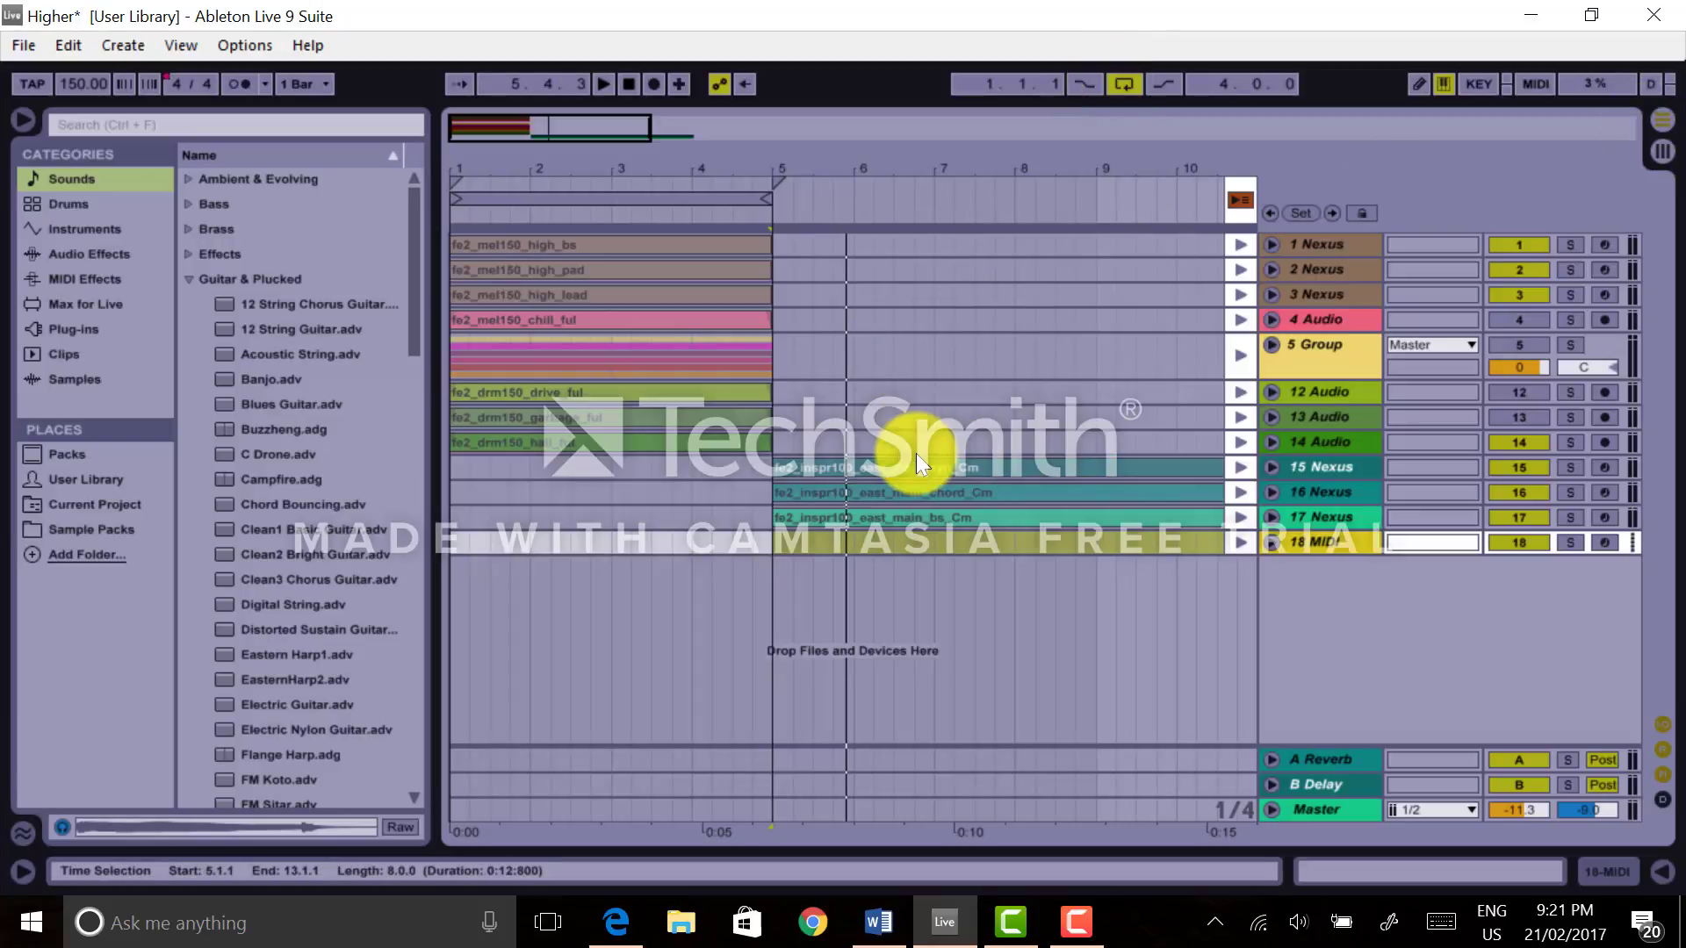
pyautogui.click(1661, 151)
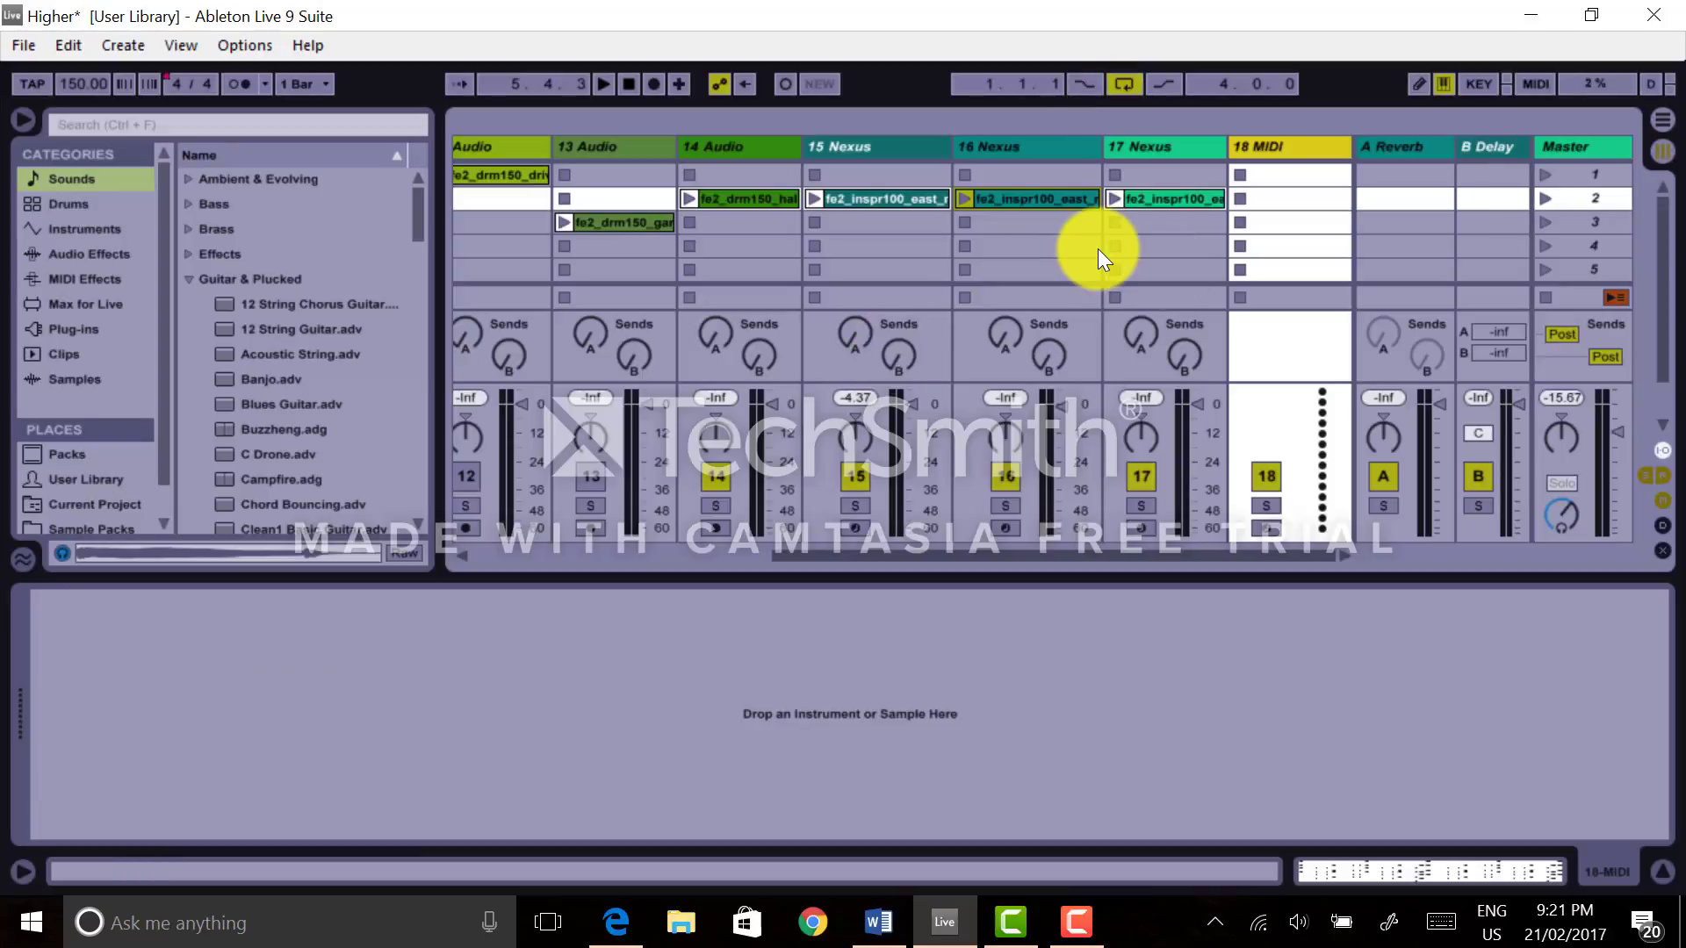
pyautogui.moveTo(738, 200); pyautogui.dragTo(468, 370)
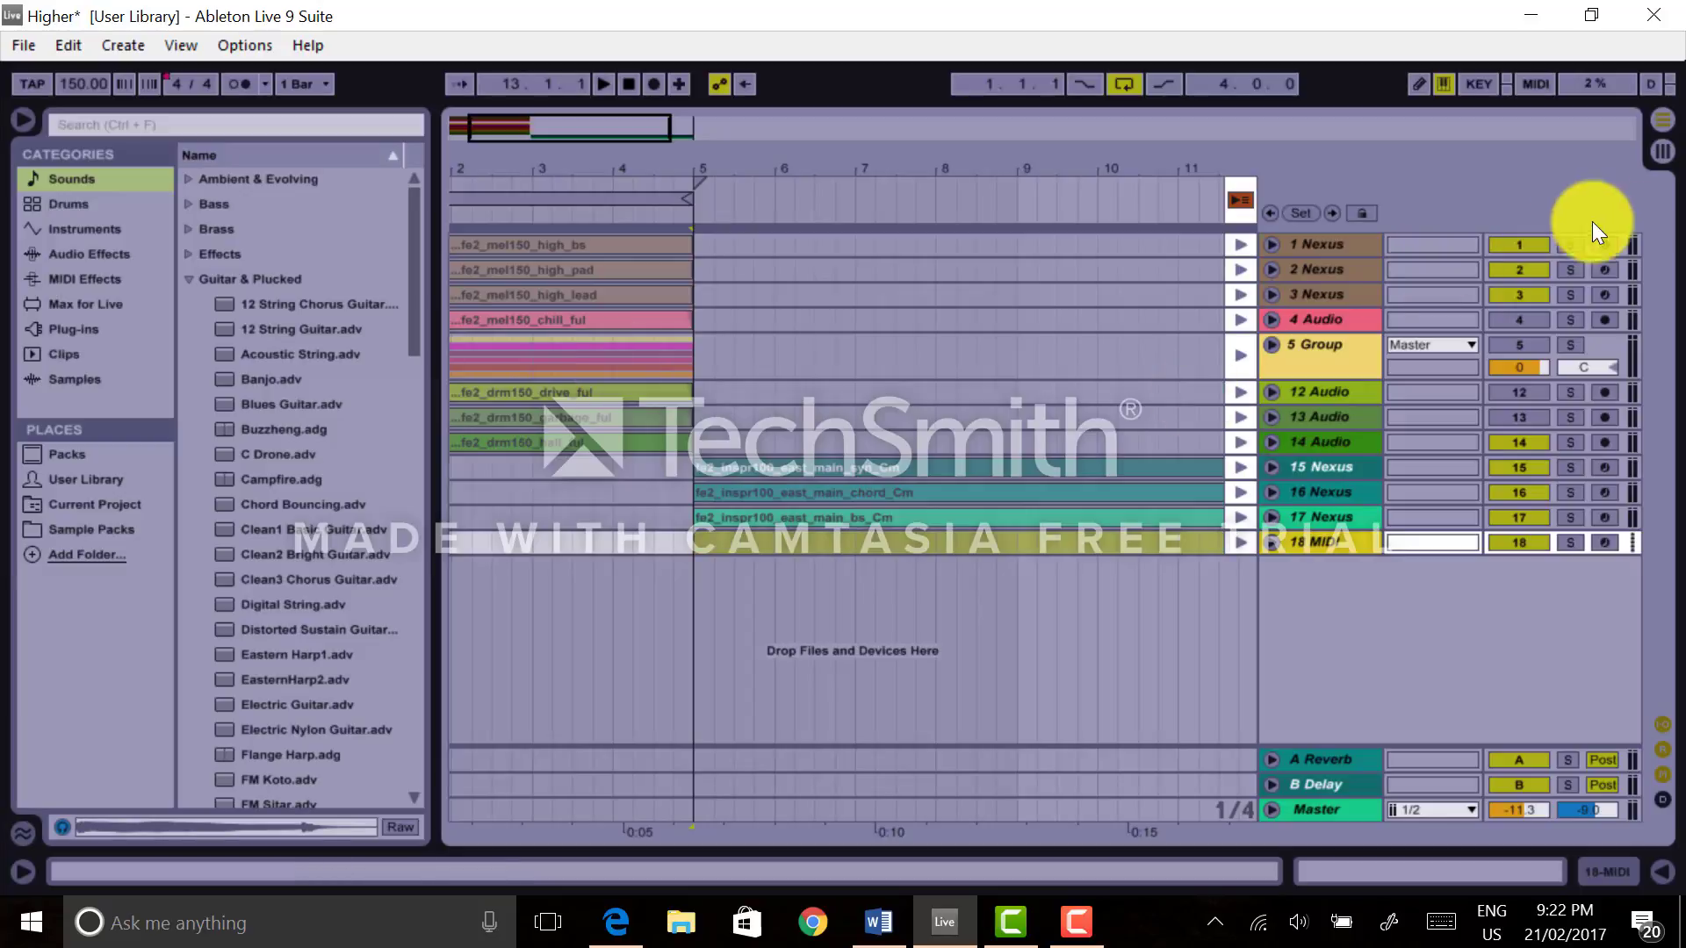
pyautogui.click(1662, 121)
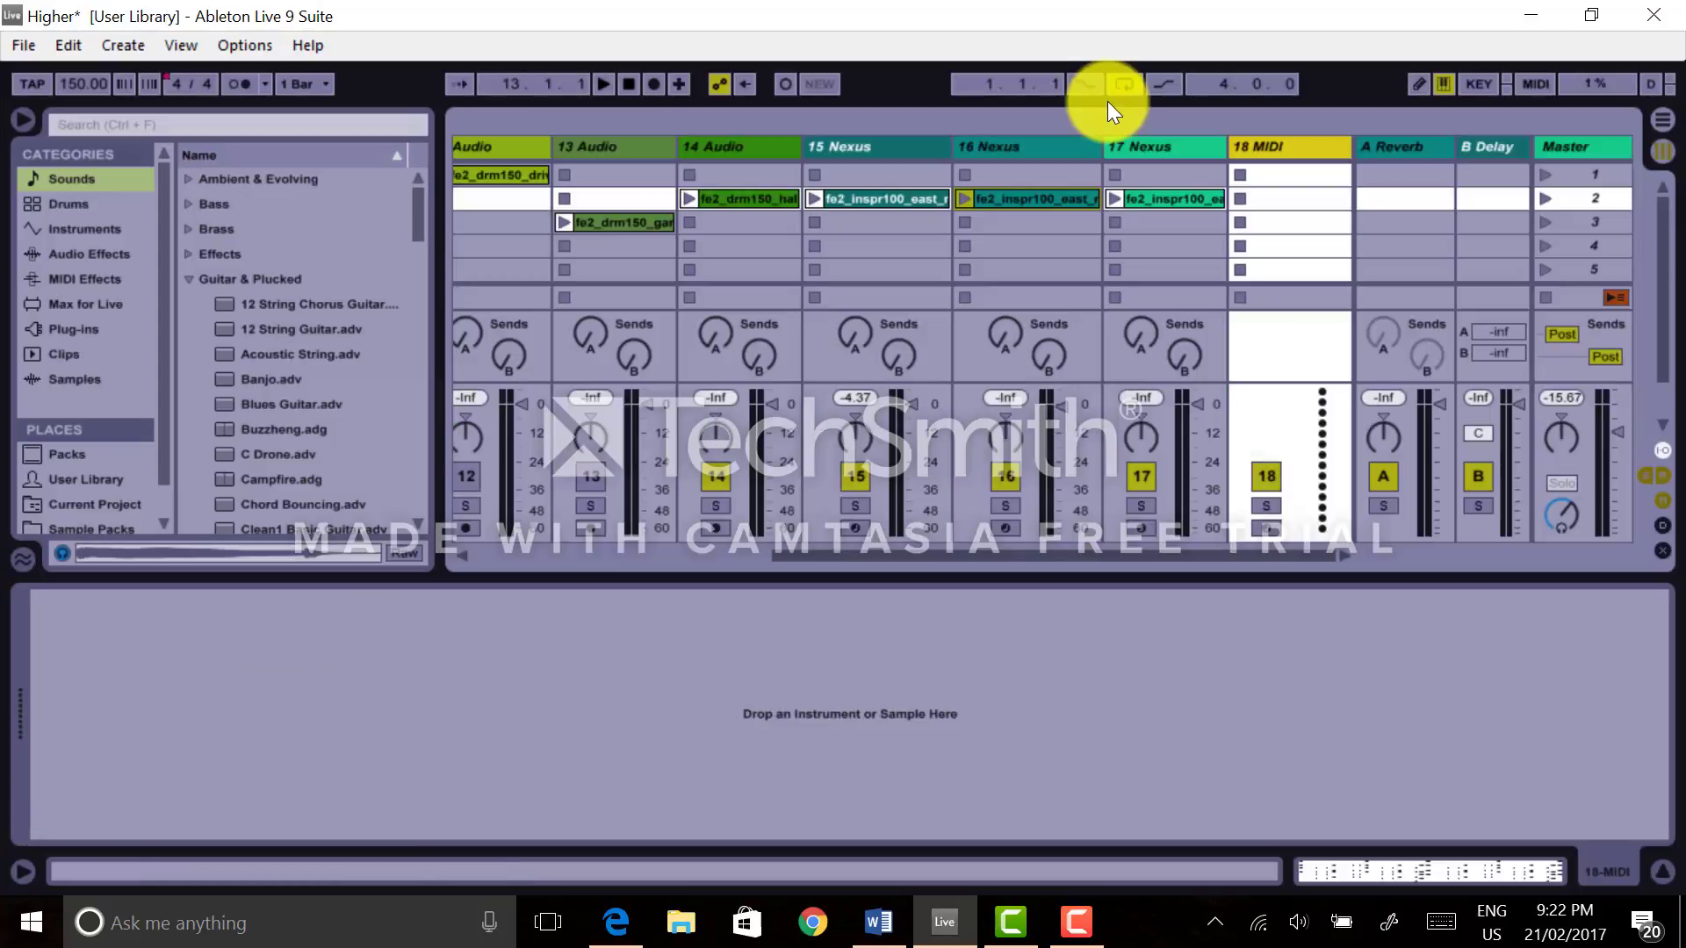
pyautogui.click(1662, 120)
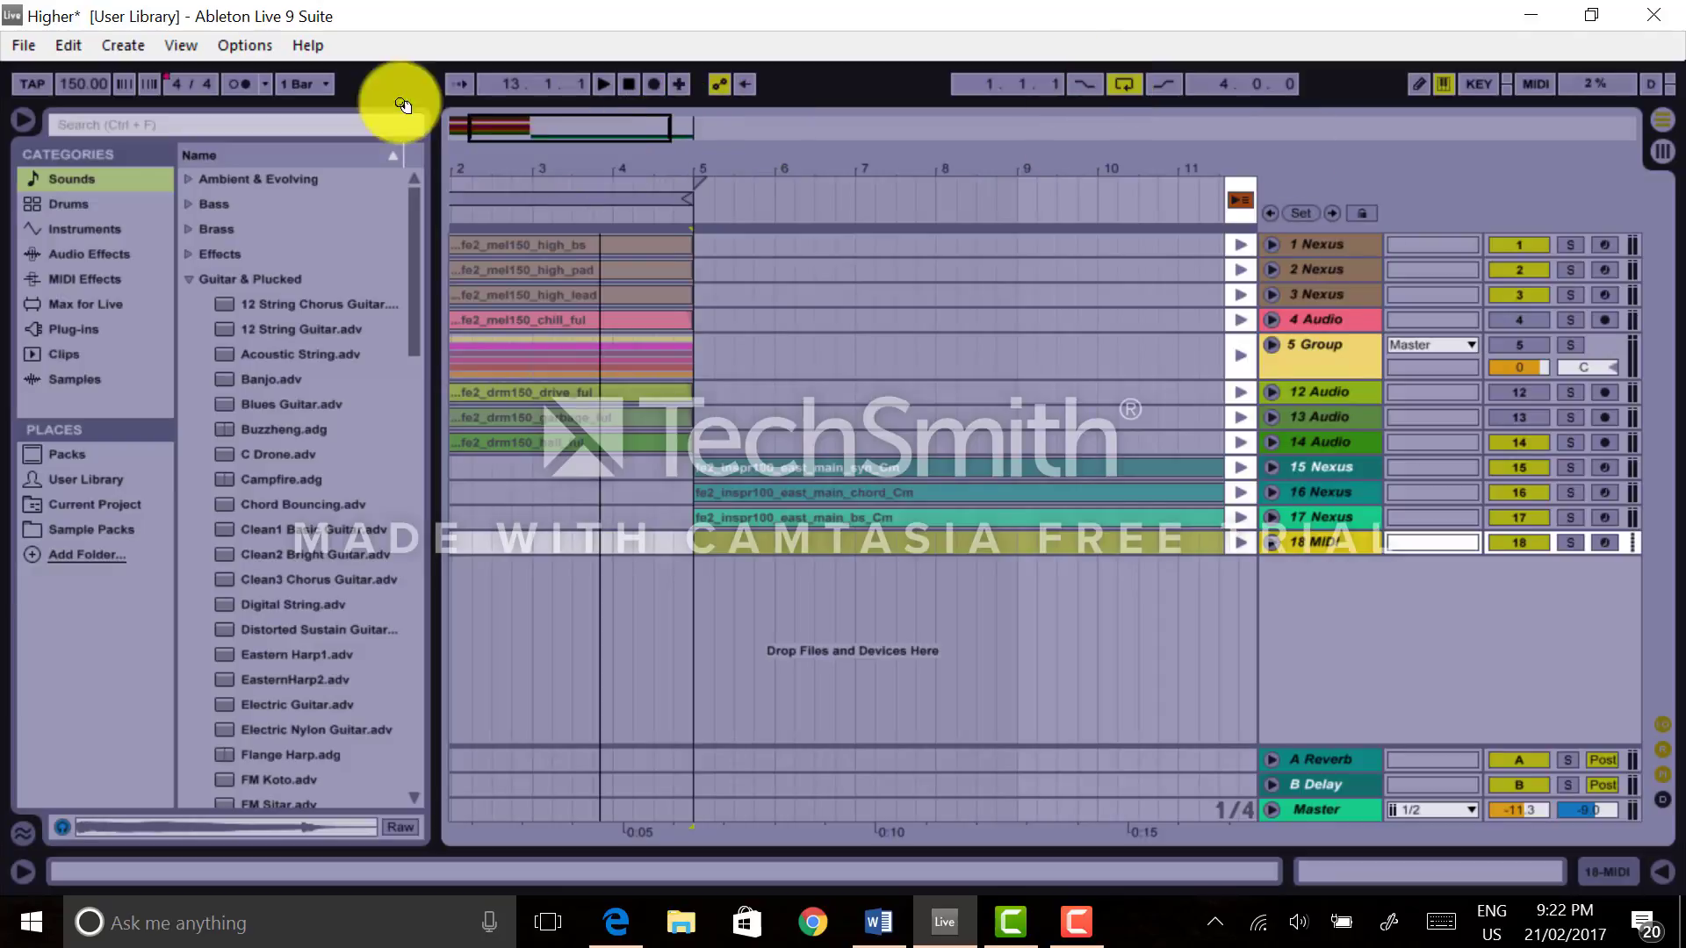
# - Zoom in on the opening bars of the arrangement timeline, play them briefly and stop playback
pyautogui.moveTo(600, 156); pyautogui.dragTo(684, 158)
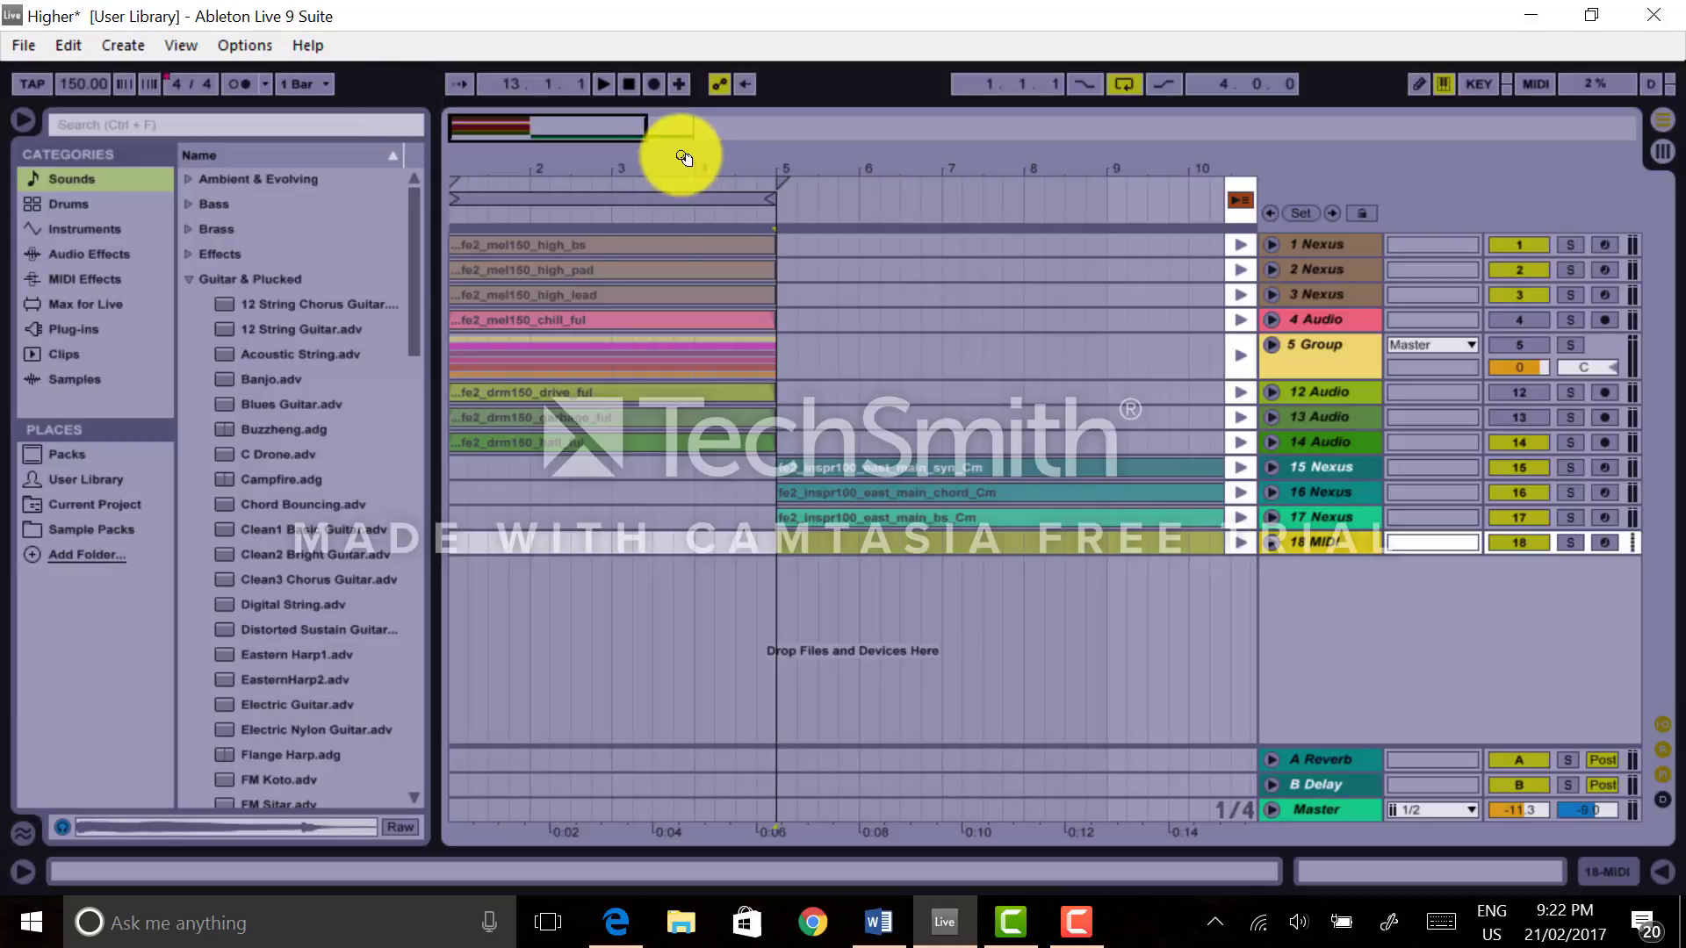
pyautogui.moveTo(654, 164); pyautogui.dragTo(653, 164)
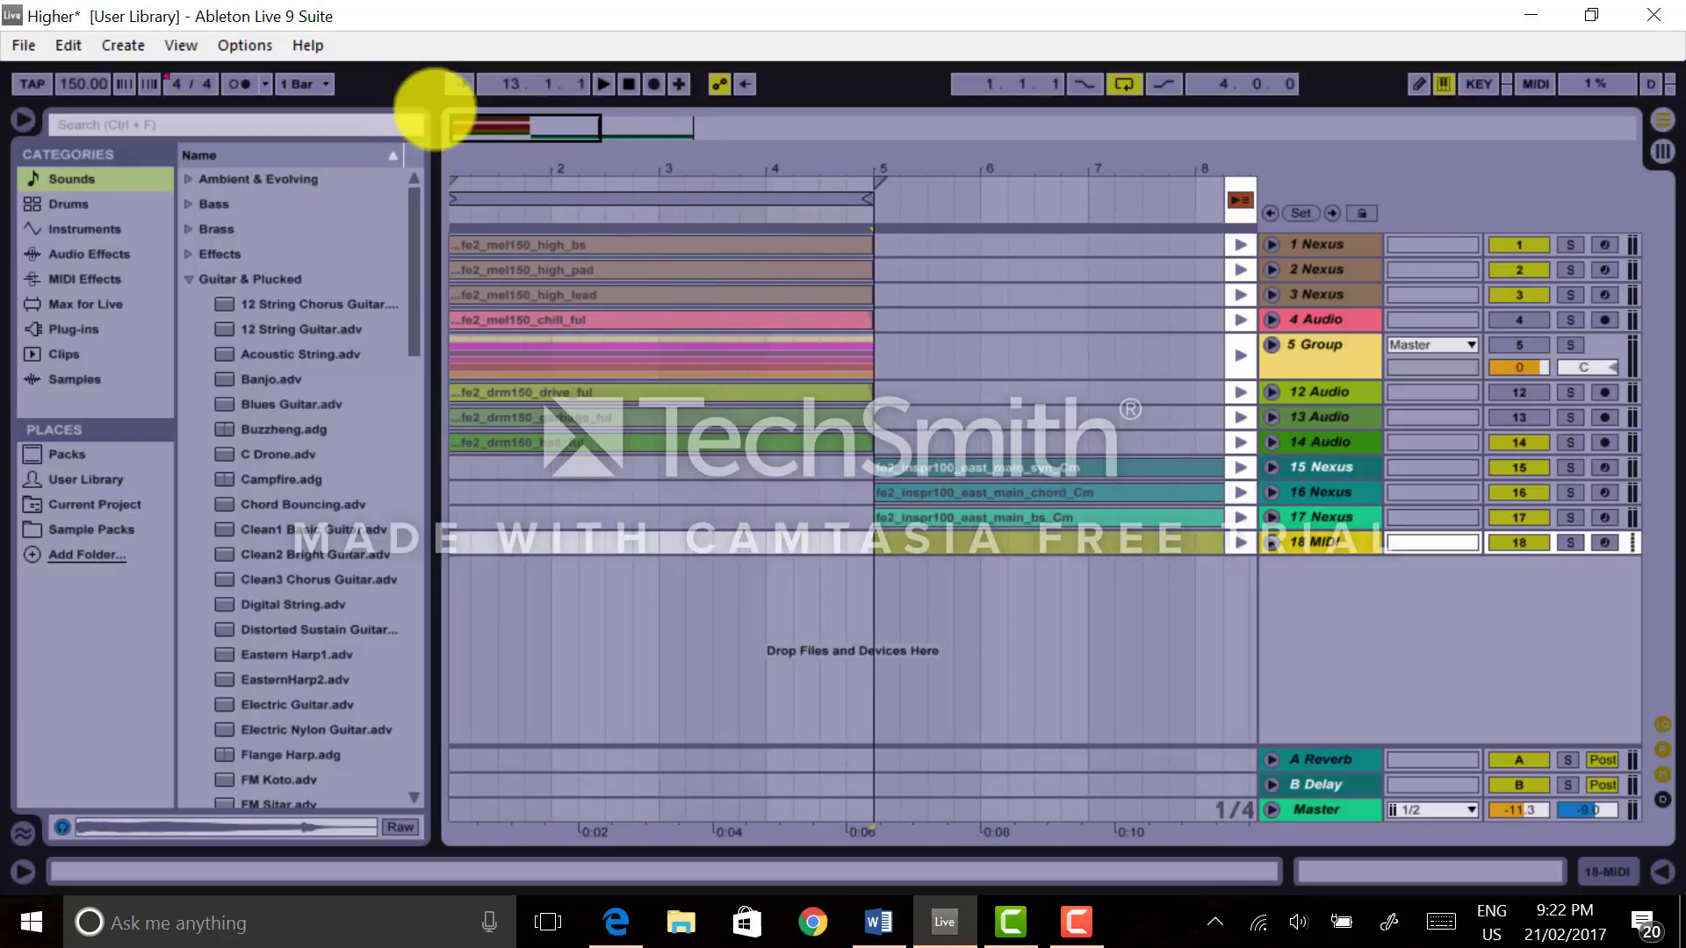
pyautogui.click(627, 83)
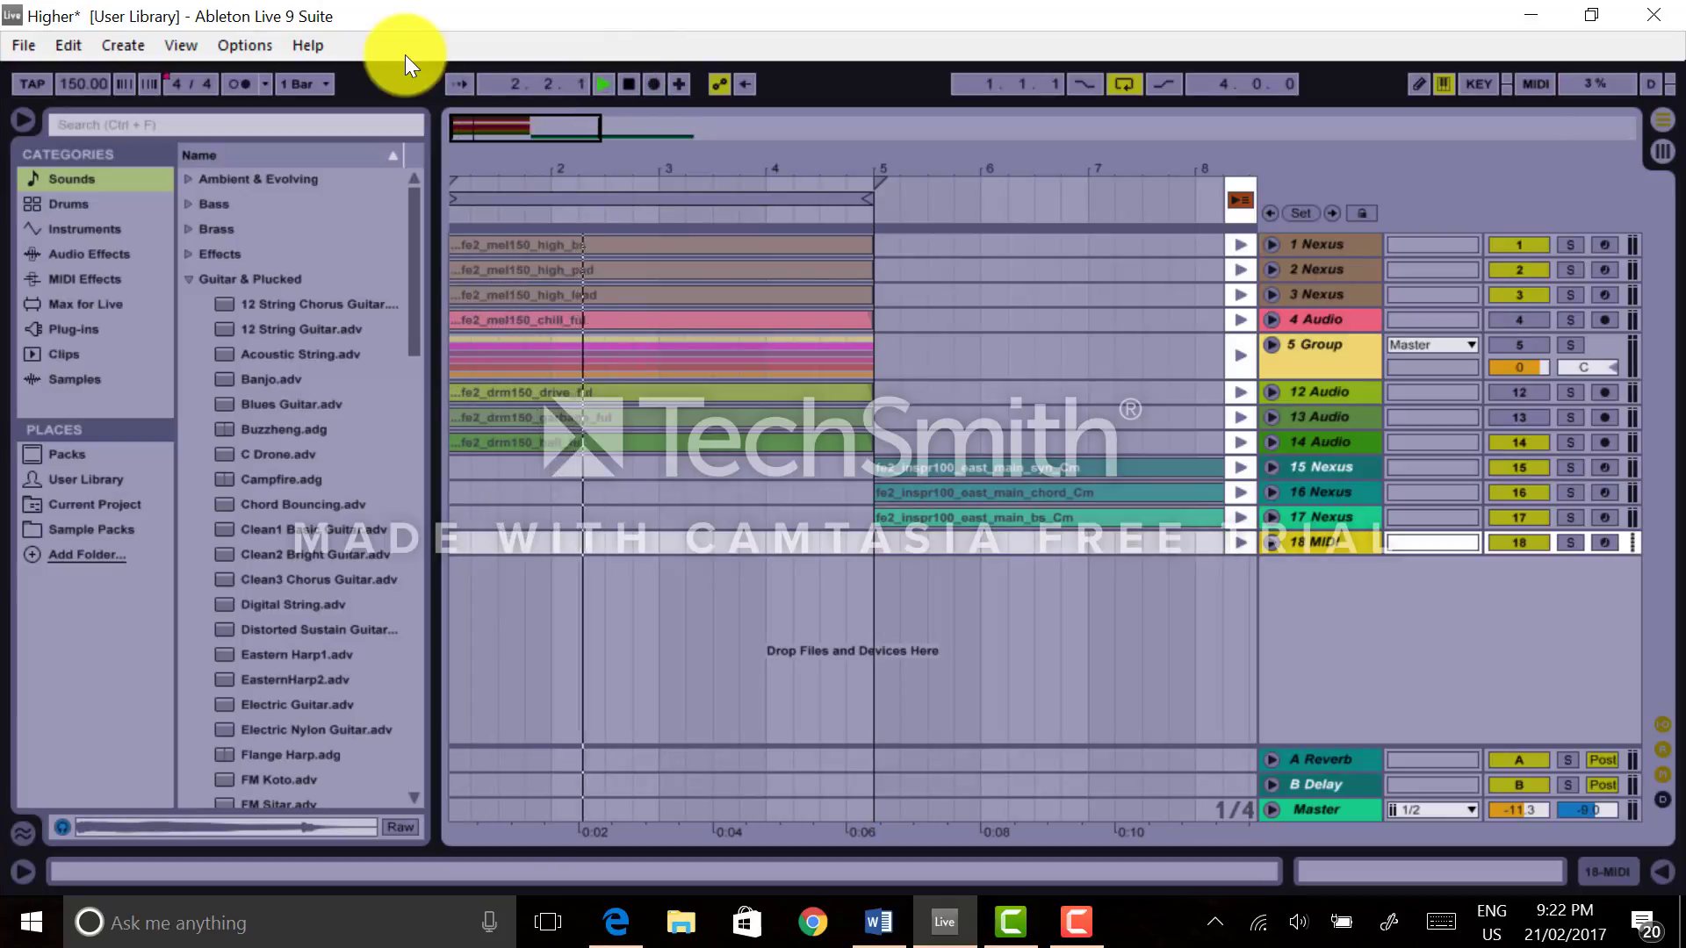
pyautogui.click(629, 85)
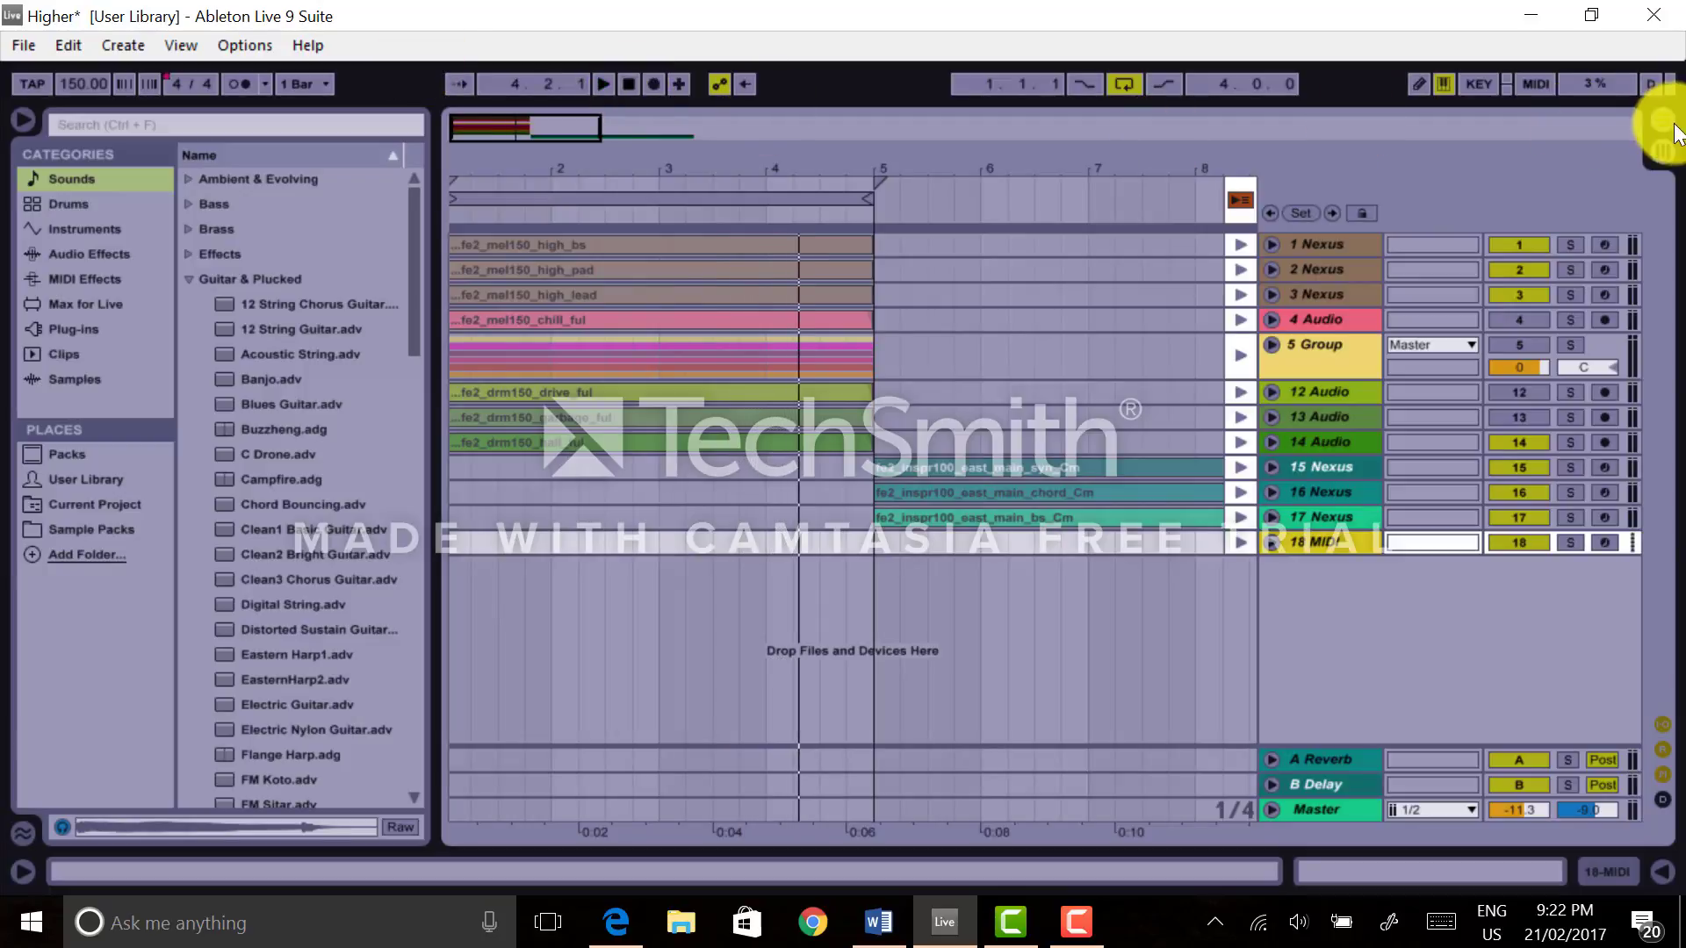
# - Check the Session view, return to the Arrangement view, restore arrangement playback for all tracks and reset the playback position to 1.1.1
pyautogui.click(1663, 151)
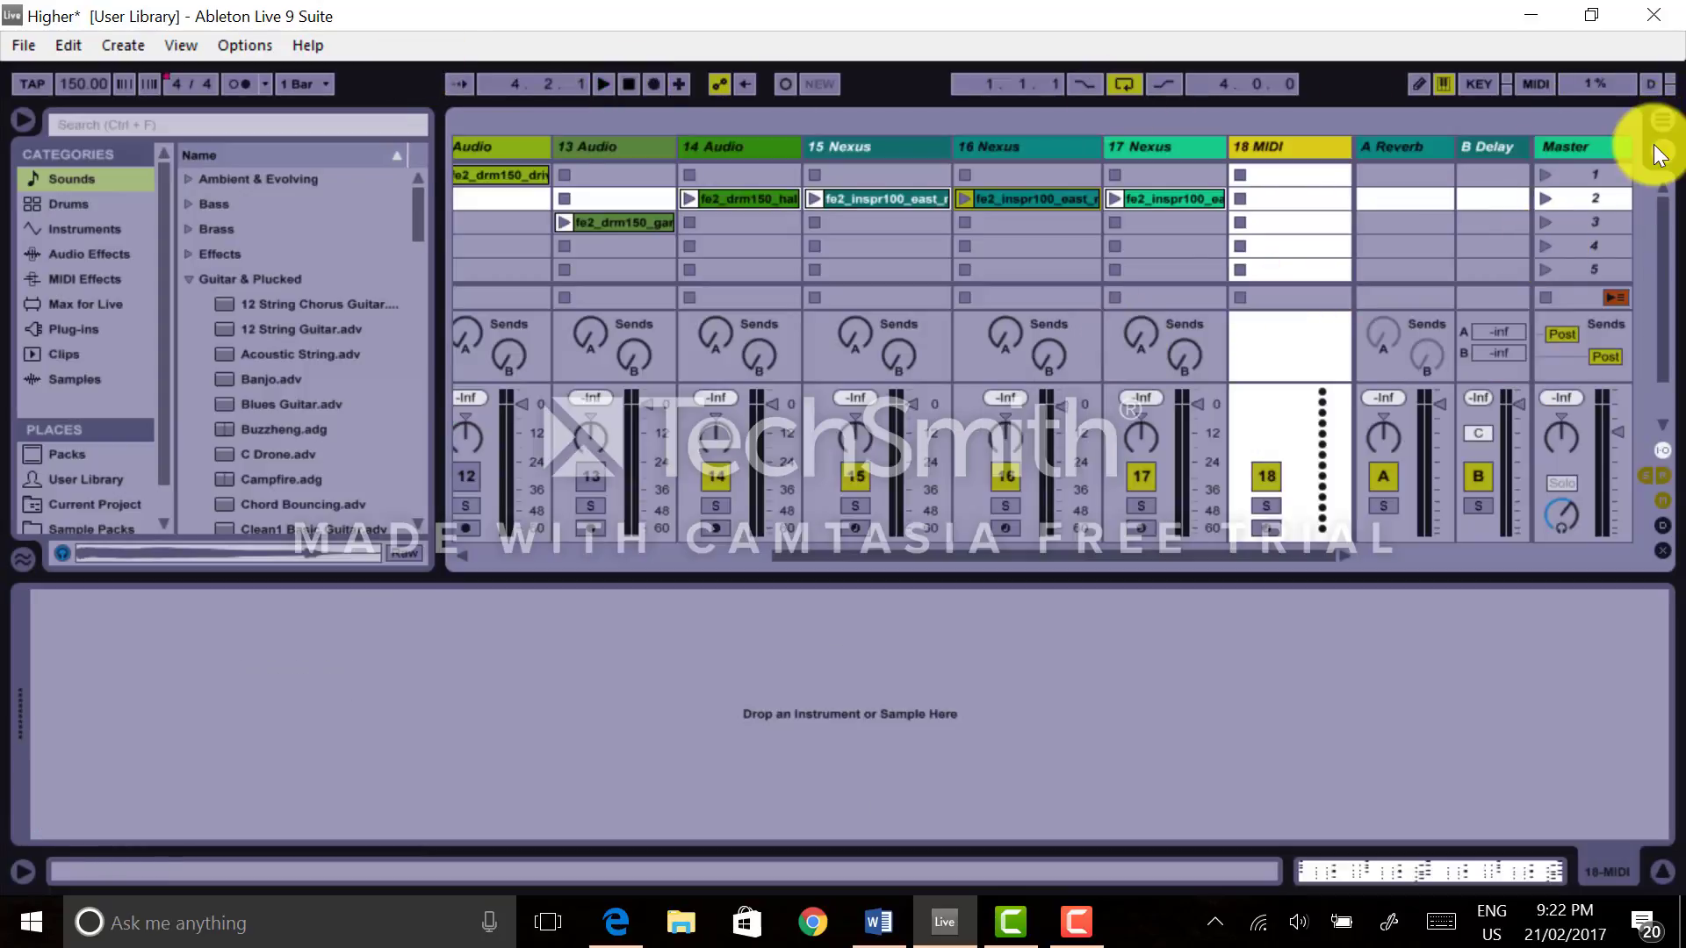
pyautogui.click(1658, 117)
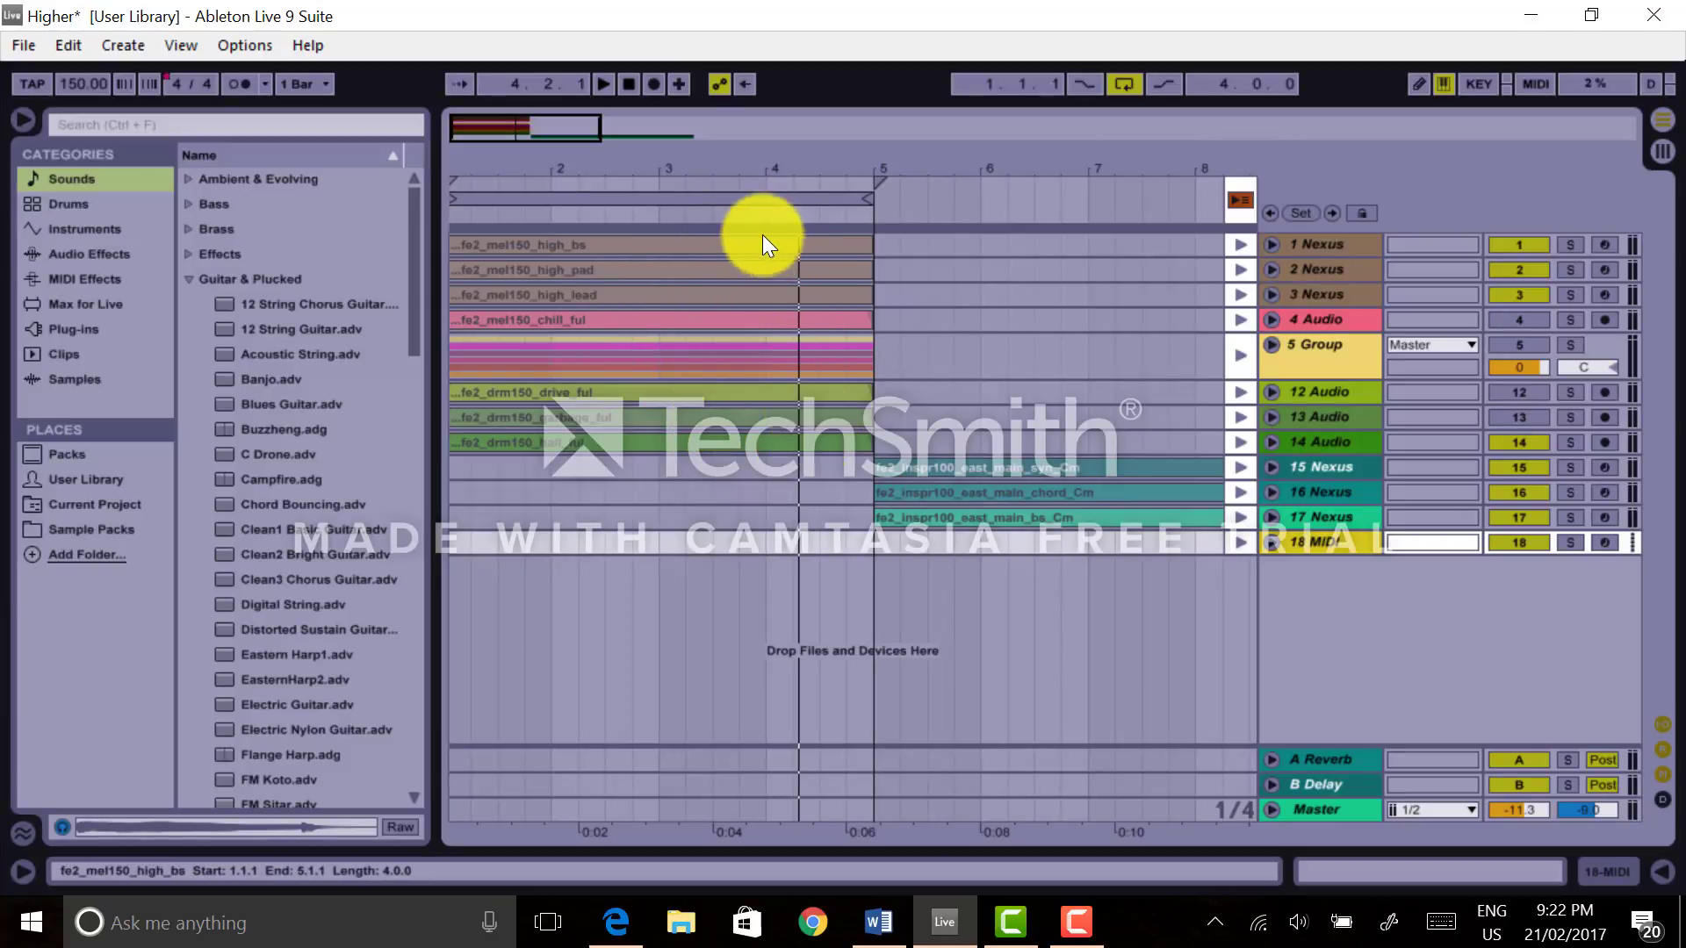
pyautogui.click(954, 269)
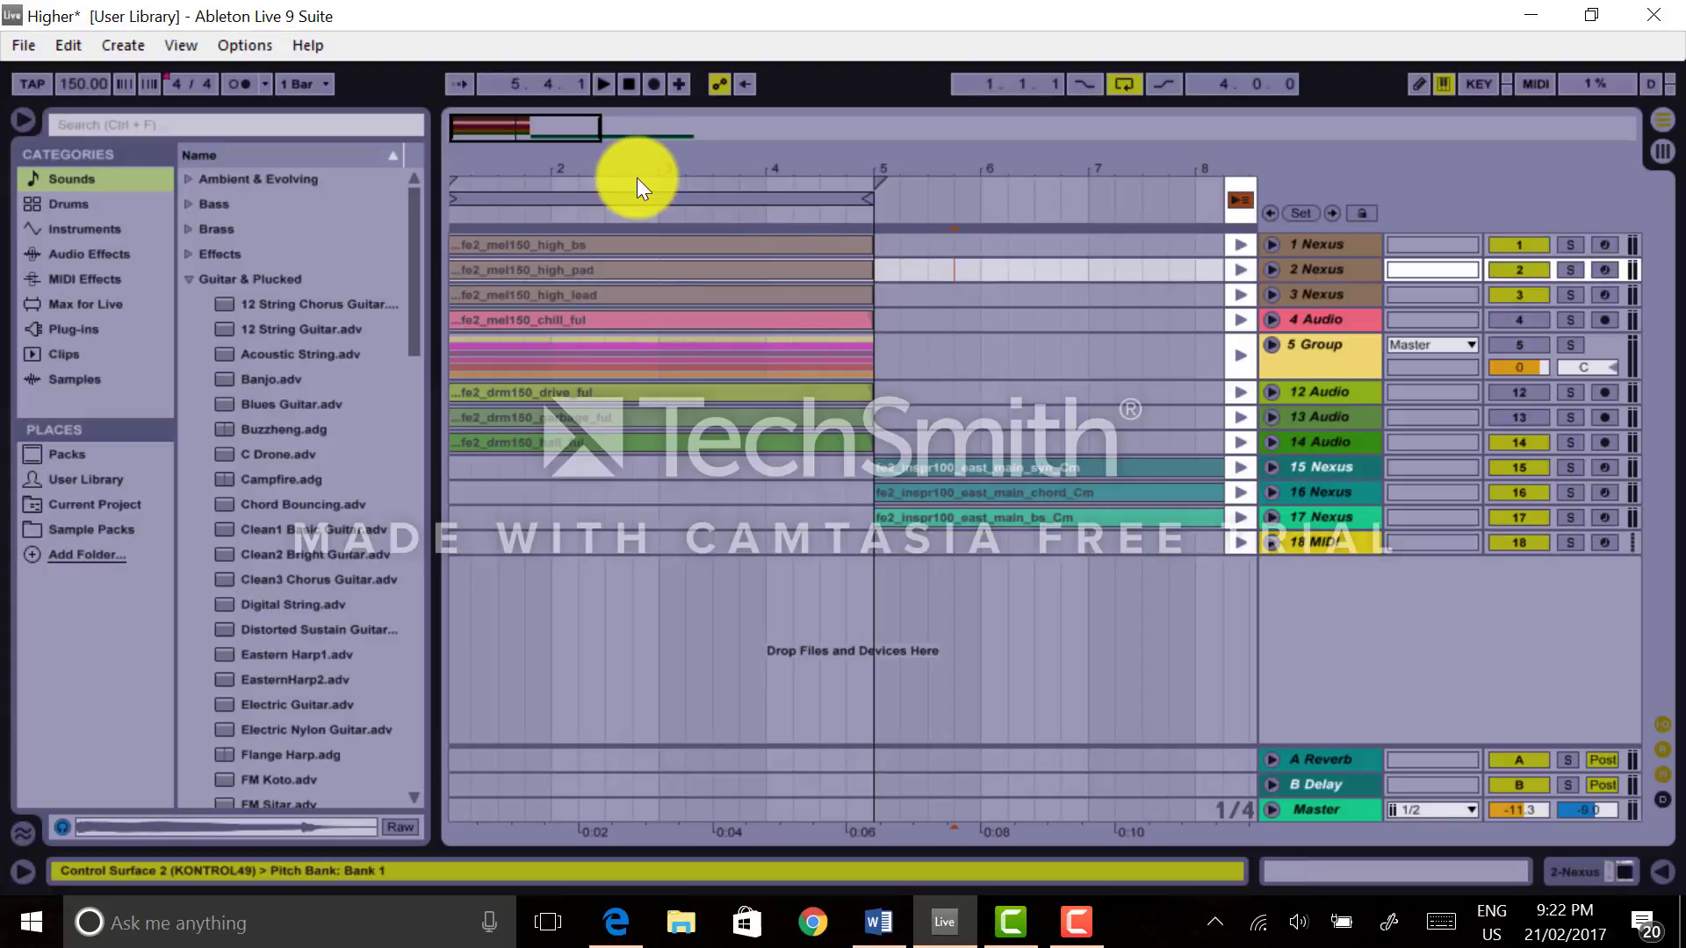
pyautogui.click(1241, 200)
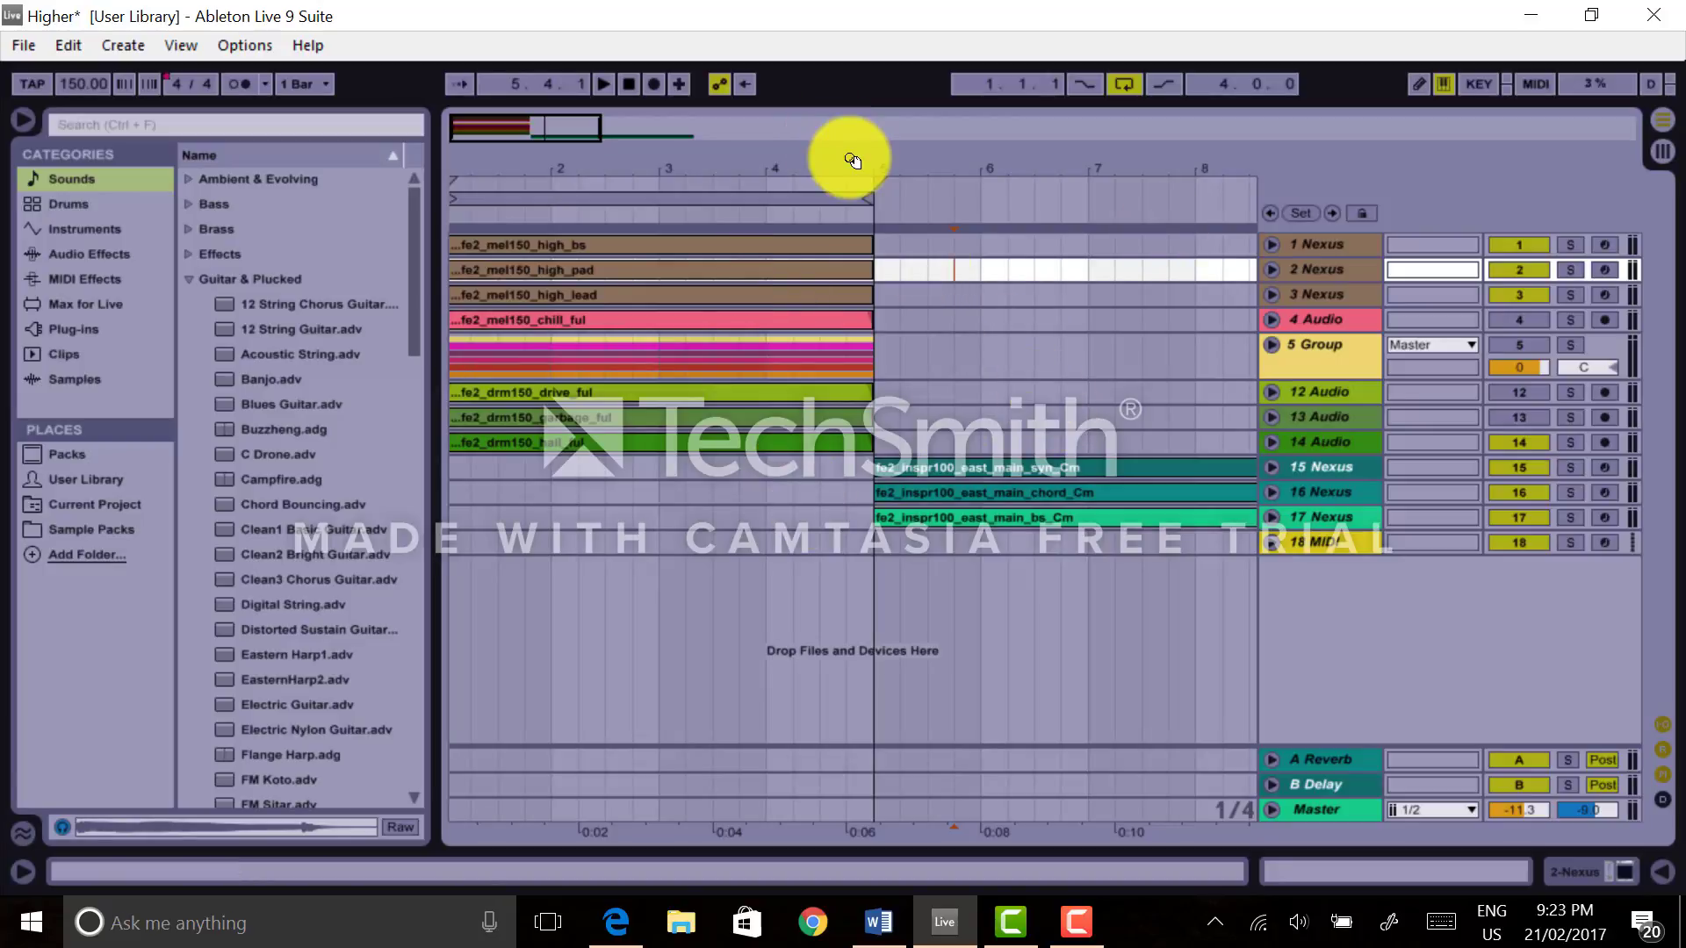
pyautogui.click(629, 86)
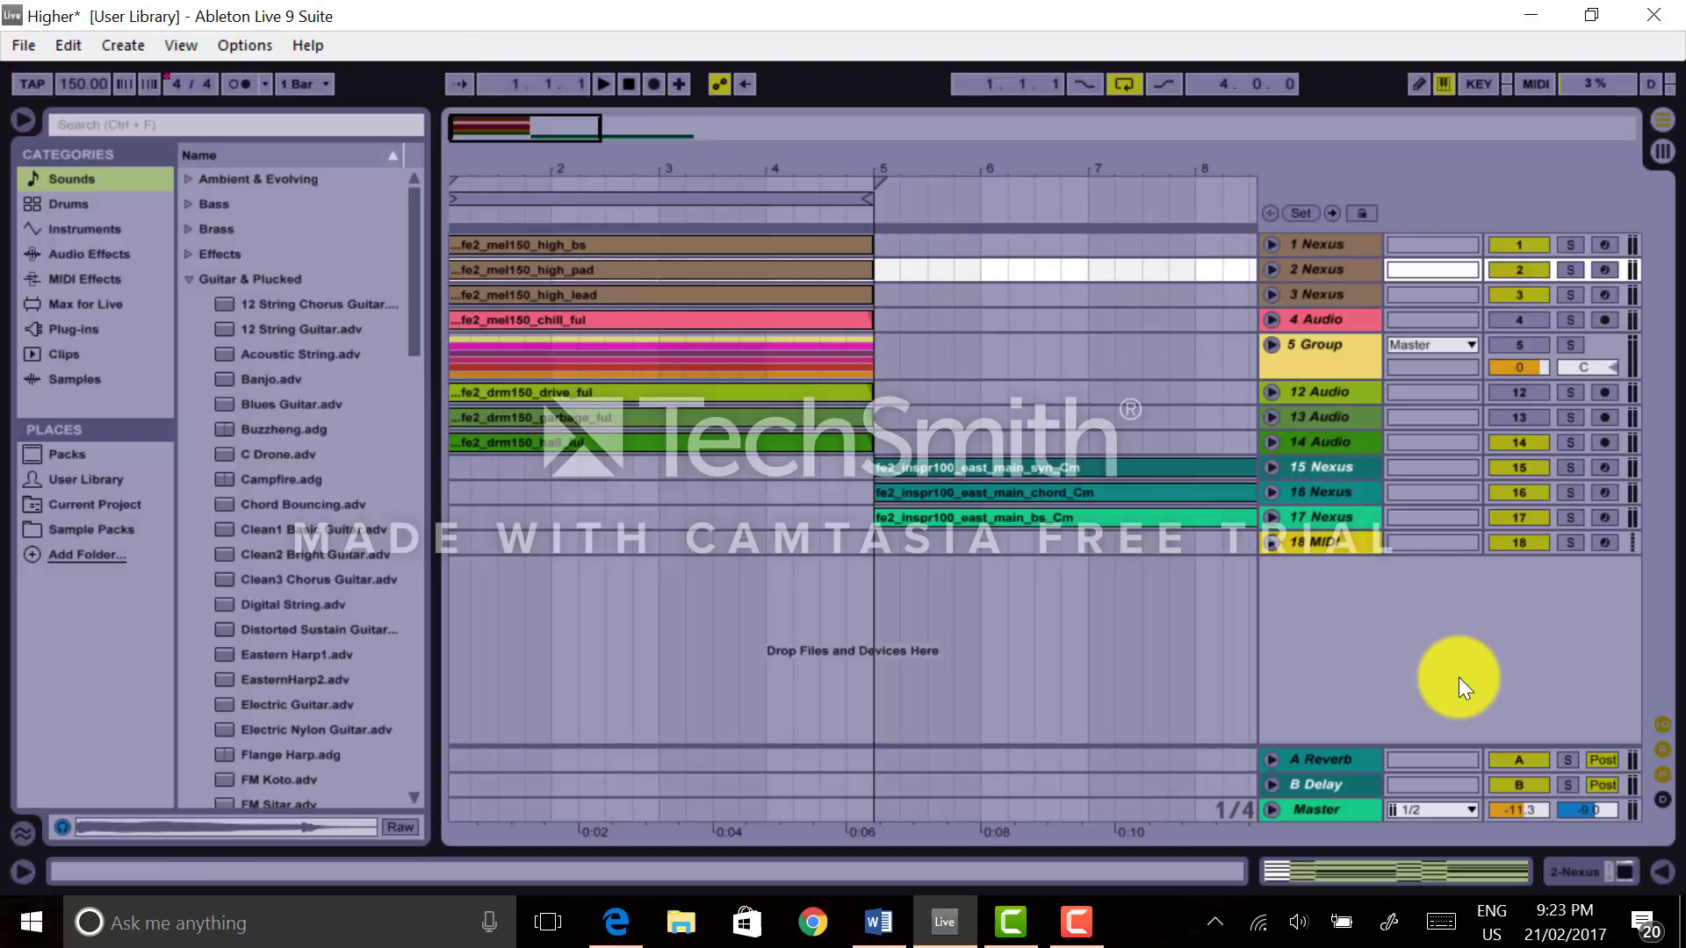
# - Lower the Master track volume to -16.7 dB and play the arrangement briefly to hear the new level
pyautogui.moveTo(1532, 812); pyautogui.dragTo(1021, 549)
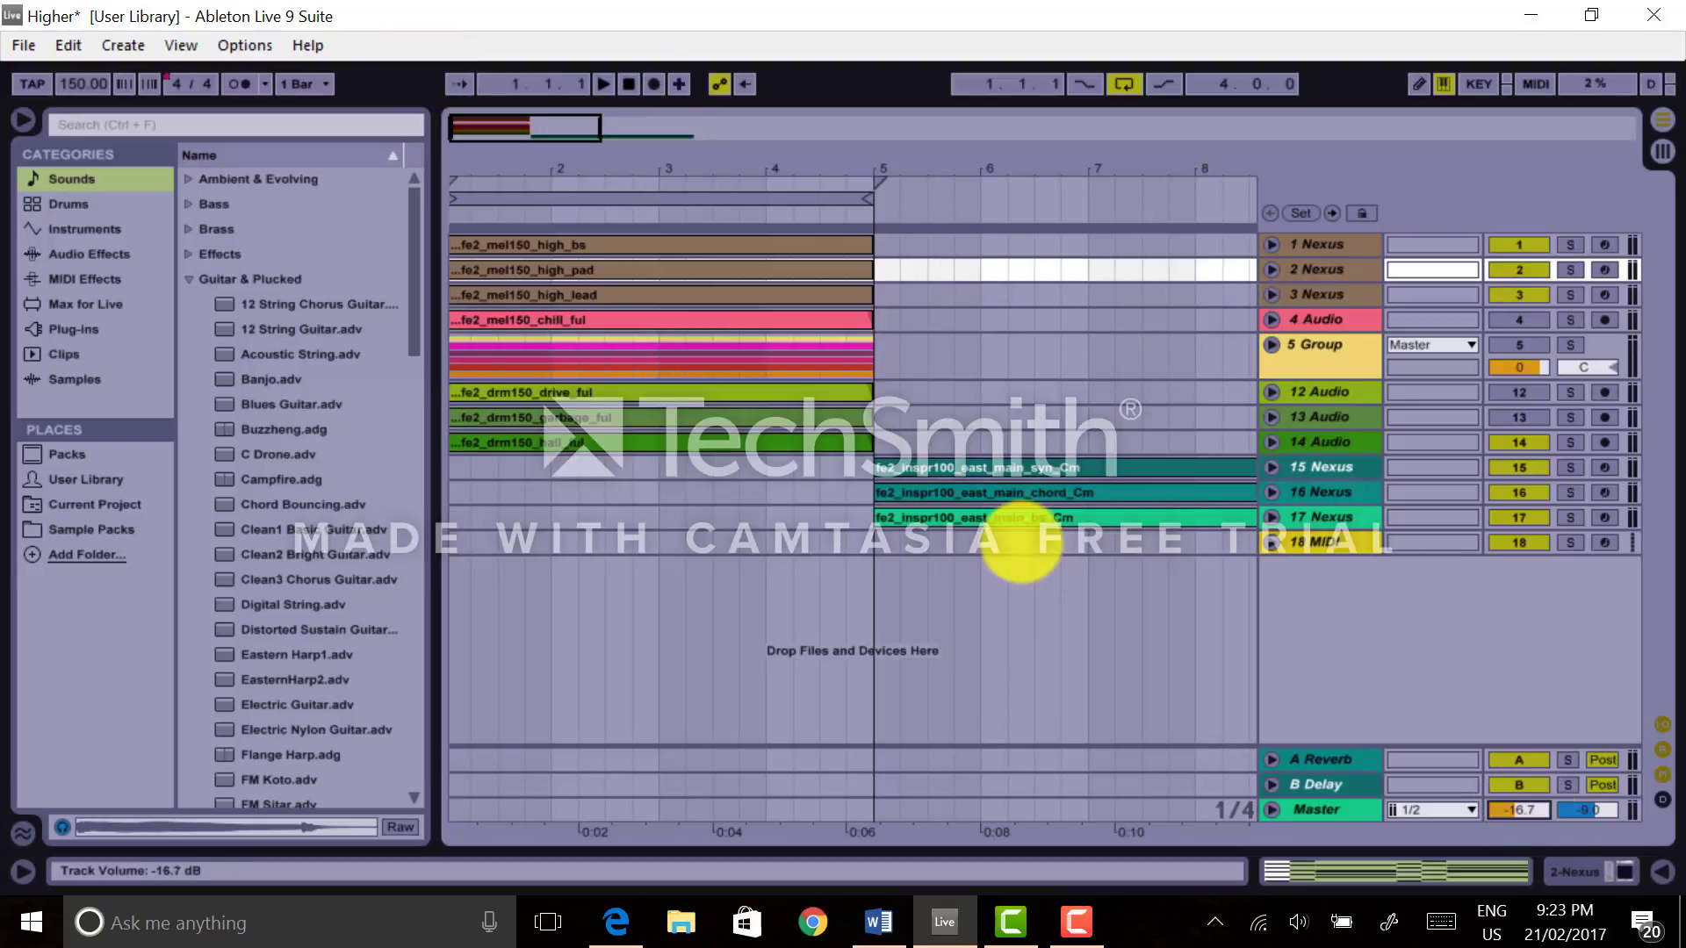
pyautogui.click(604, 85)
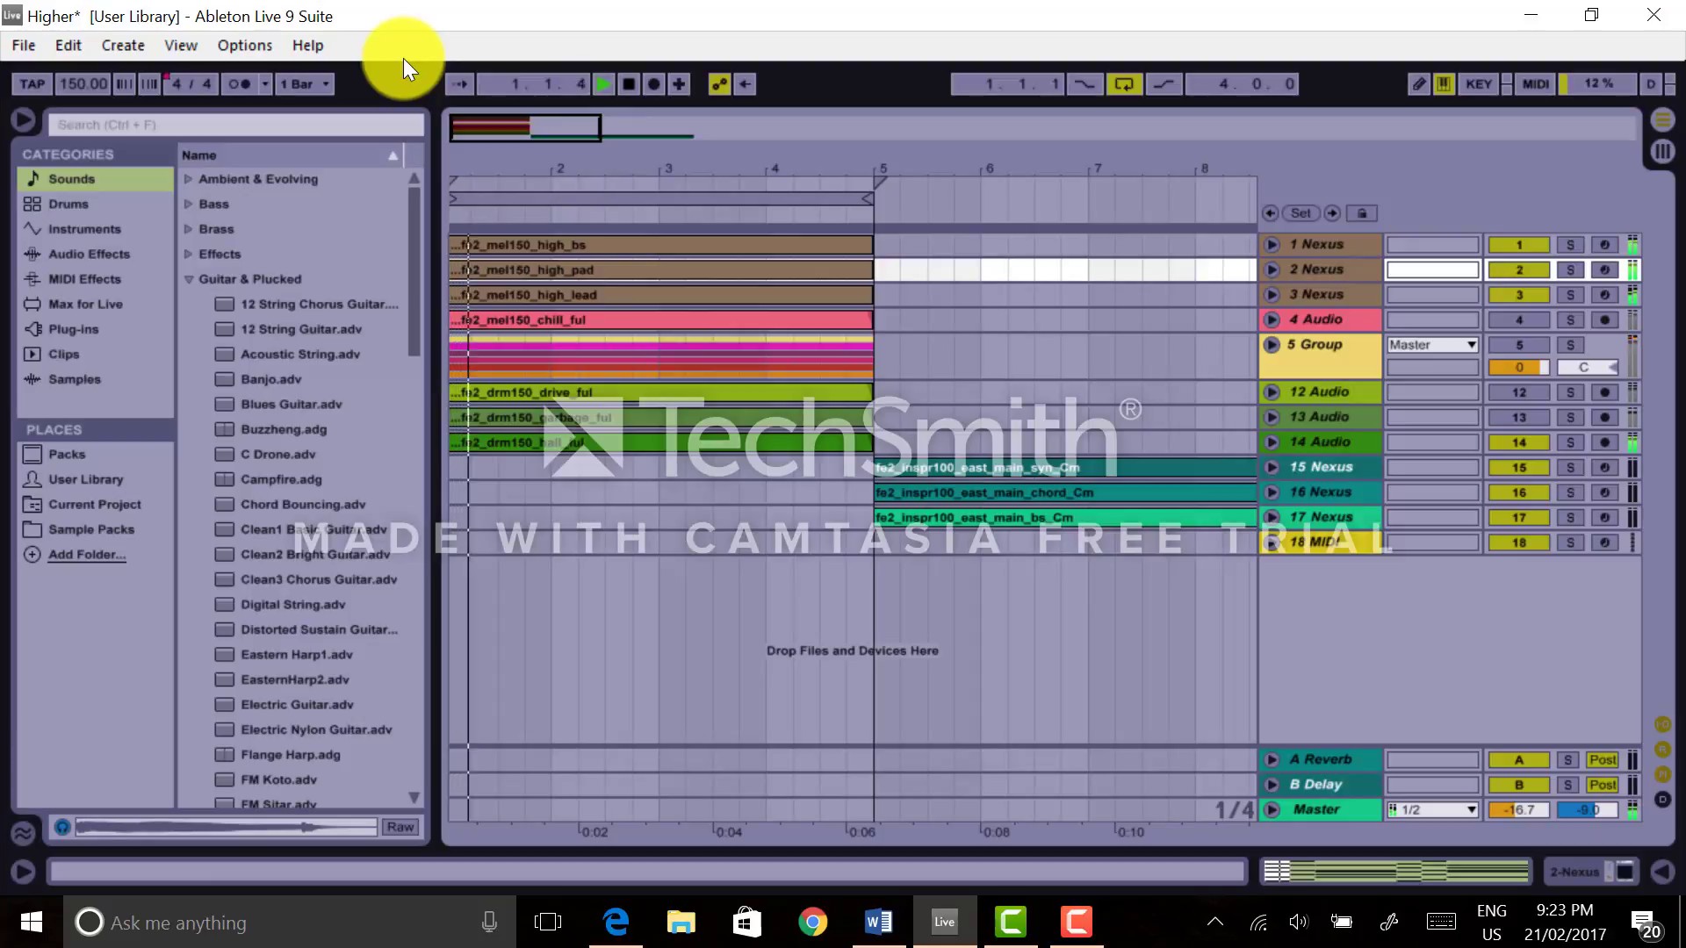
pyautogui.click(631, 86)
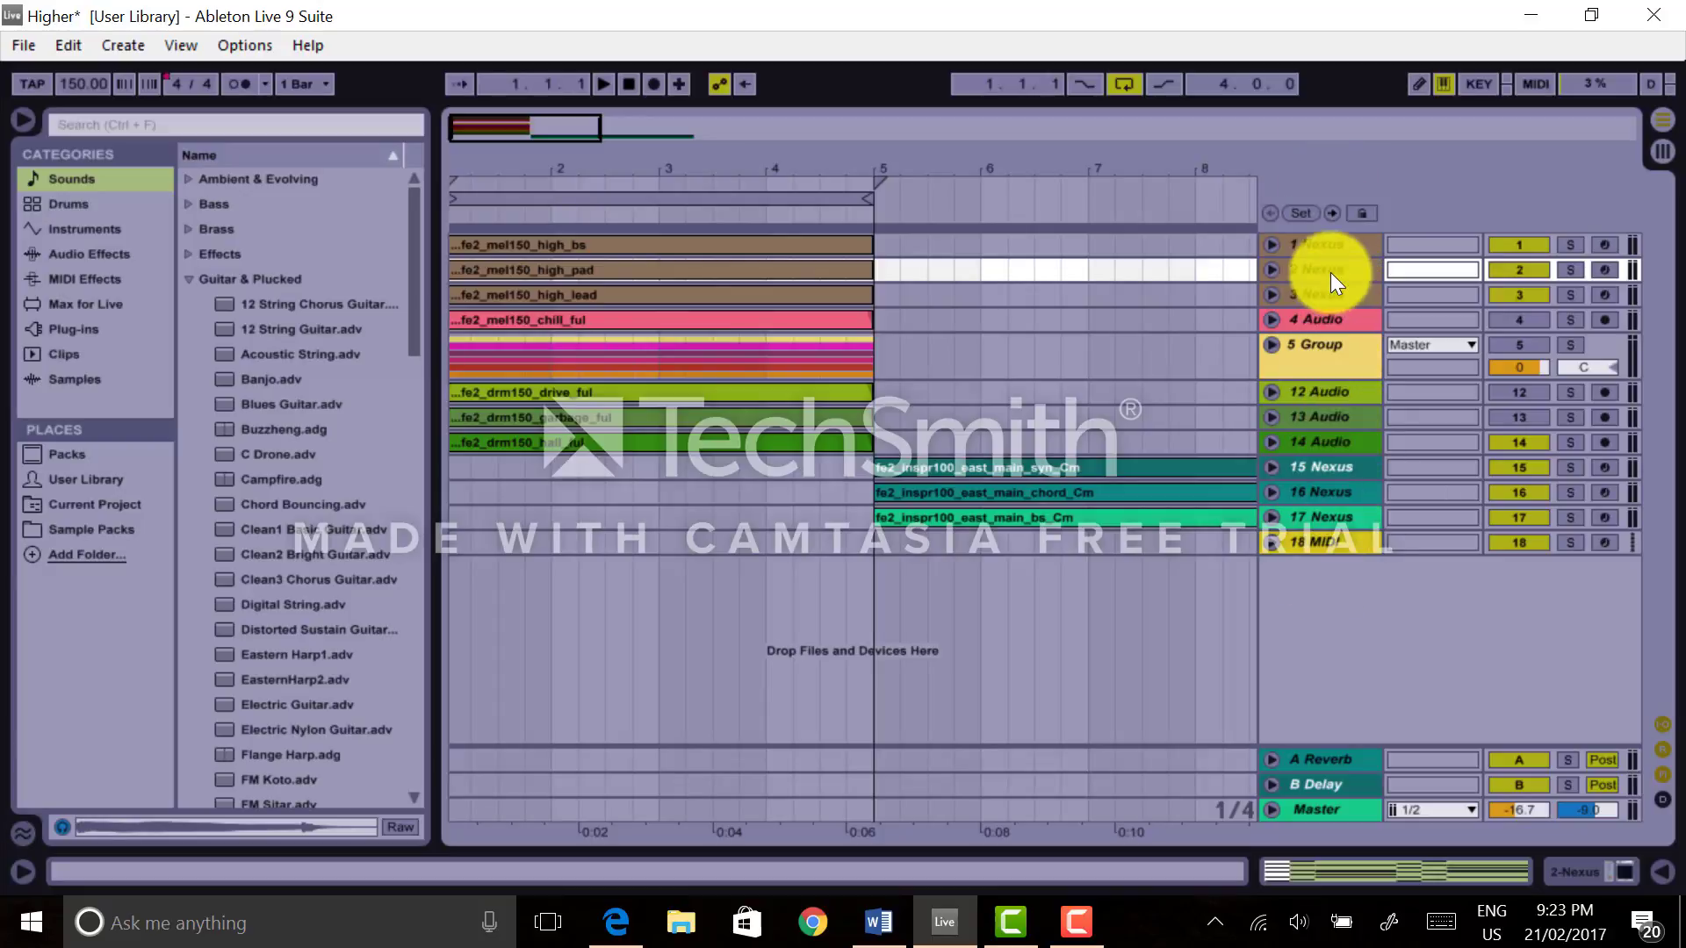
# - Zoom out to show the timeline from bar 1, unfold track 1 Nexus, try a taller lane and fold the track back
pyautogui.moveTo(1120, 161)
pyautogui.mouseDown()
pyautogui.moveTo(1120, 136)
pyautogui.moveTo(1120, 158)
pyautogui.mouseUp()
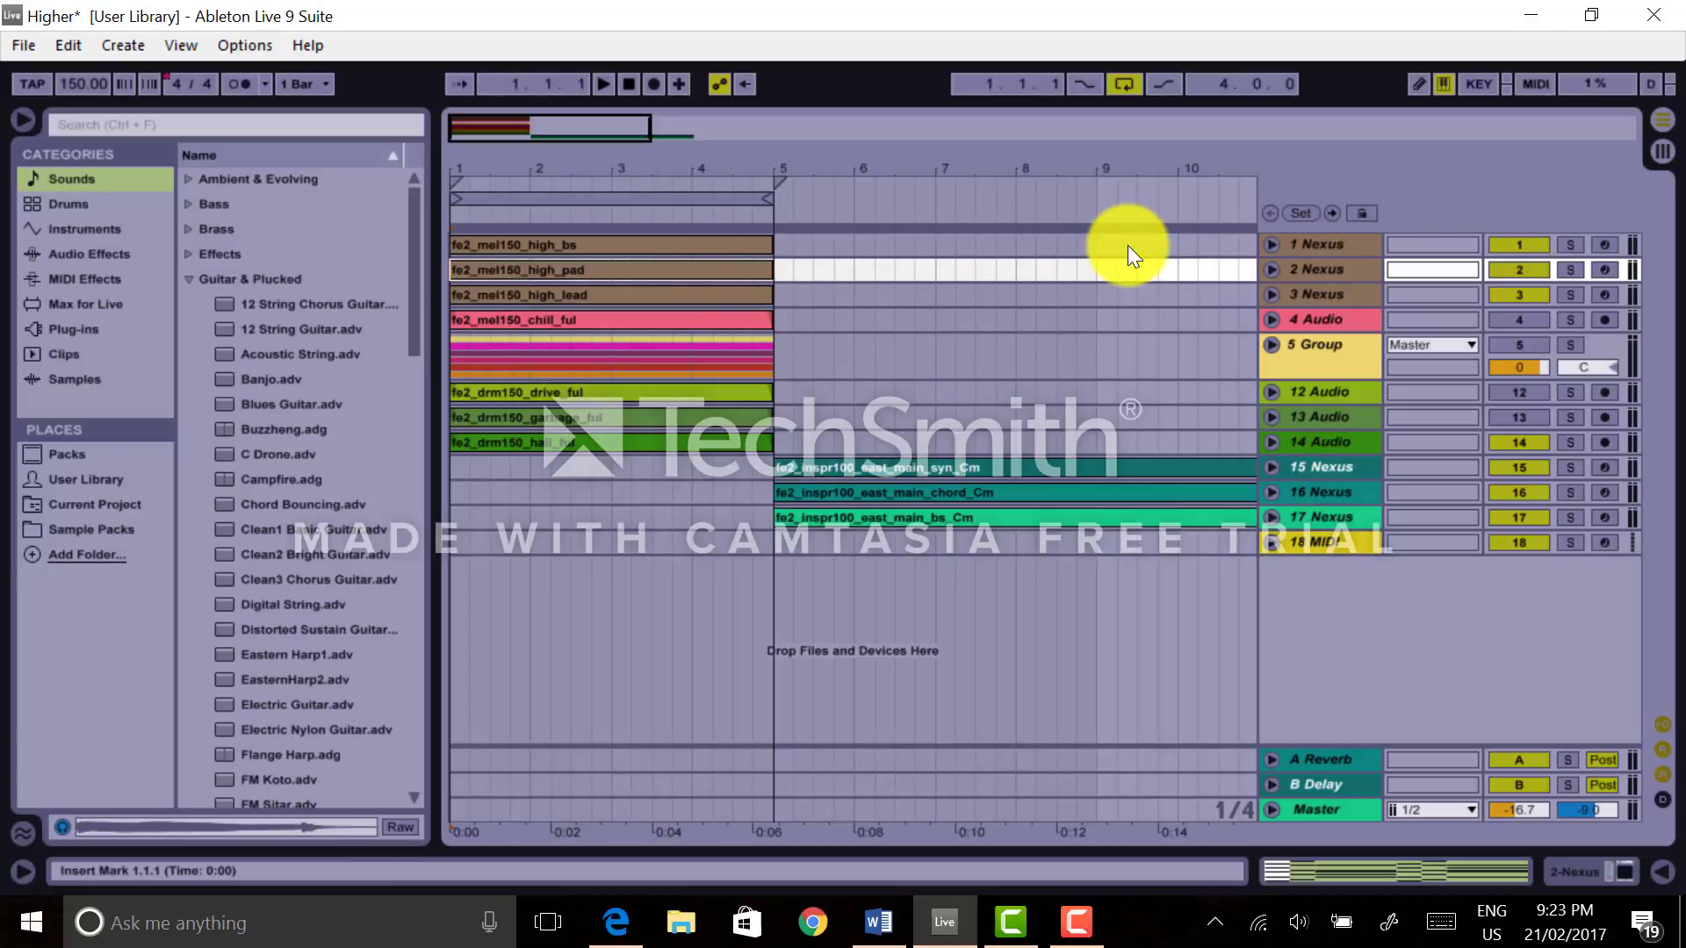
pyautogui.click(1270, 245)
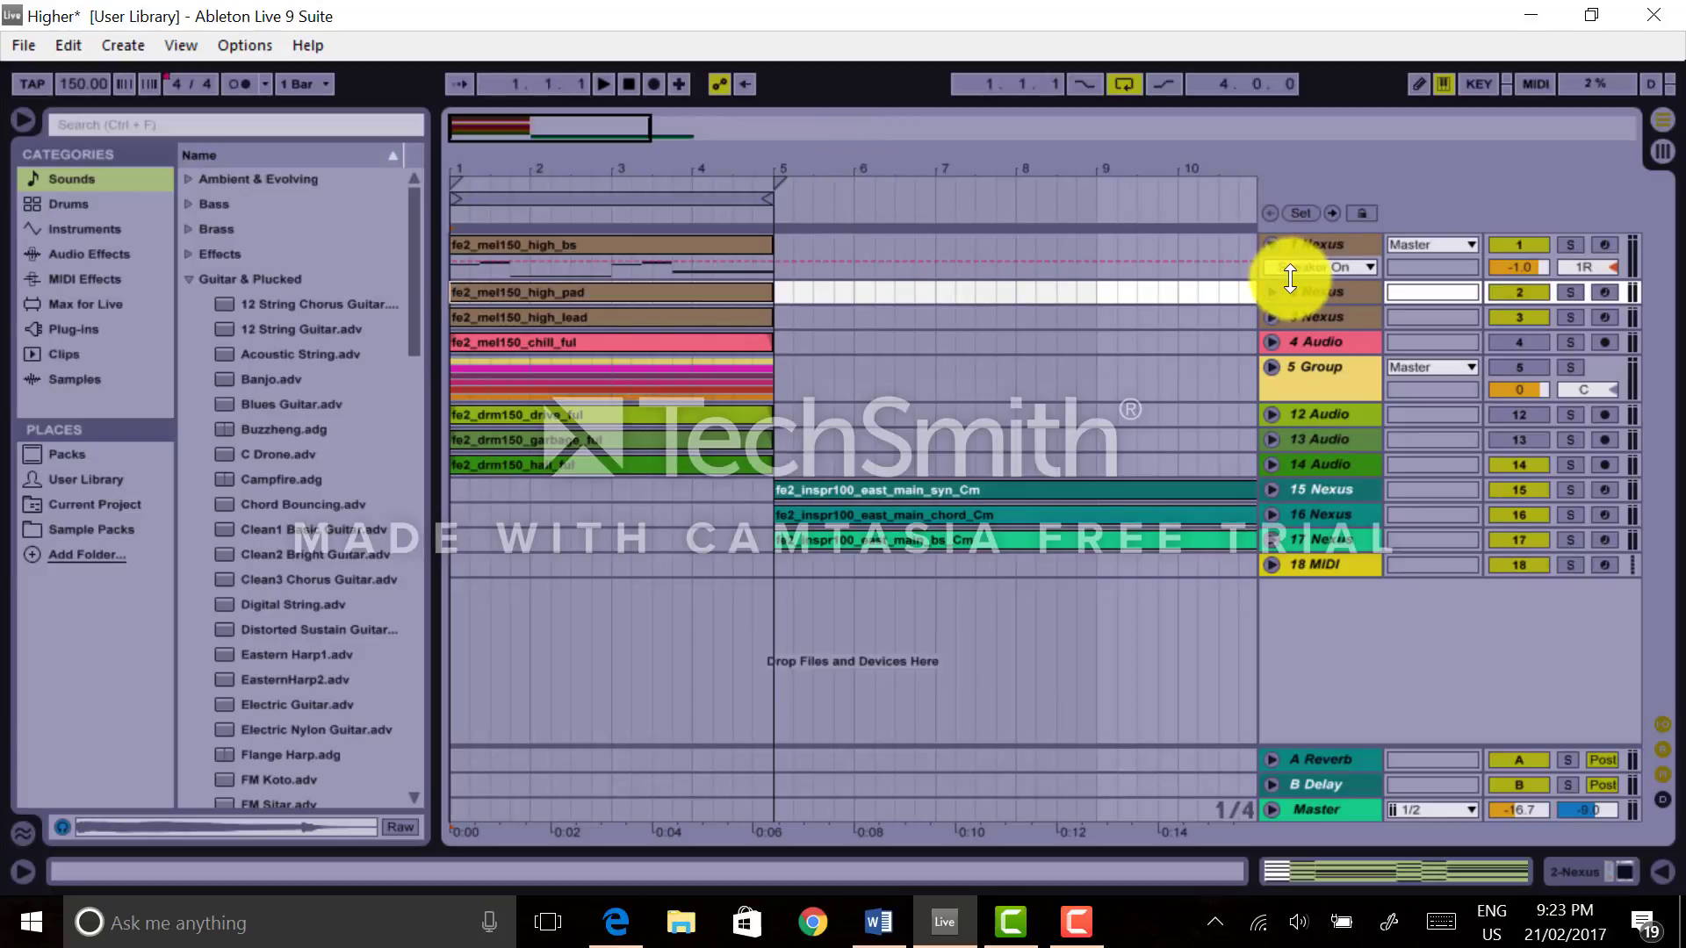
pyautogui.moveTo(1289, 280)
pyautogui.mouseDown()
pyautogui.moveTo(1297, 338)
pyautogui.moveTo(1295, 280)
pyautogui.moveTo(1297, 301)
pyautogui.mouseUp()
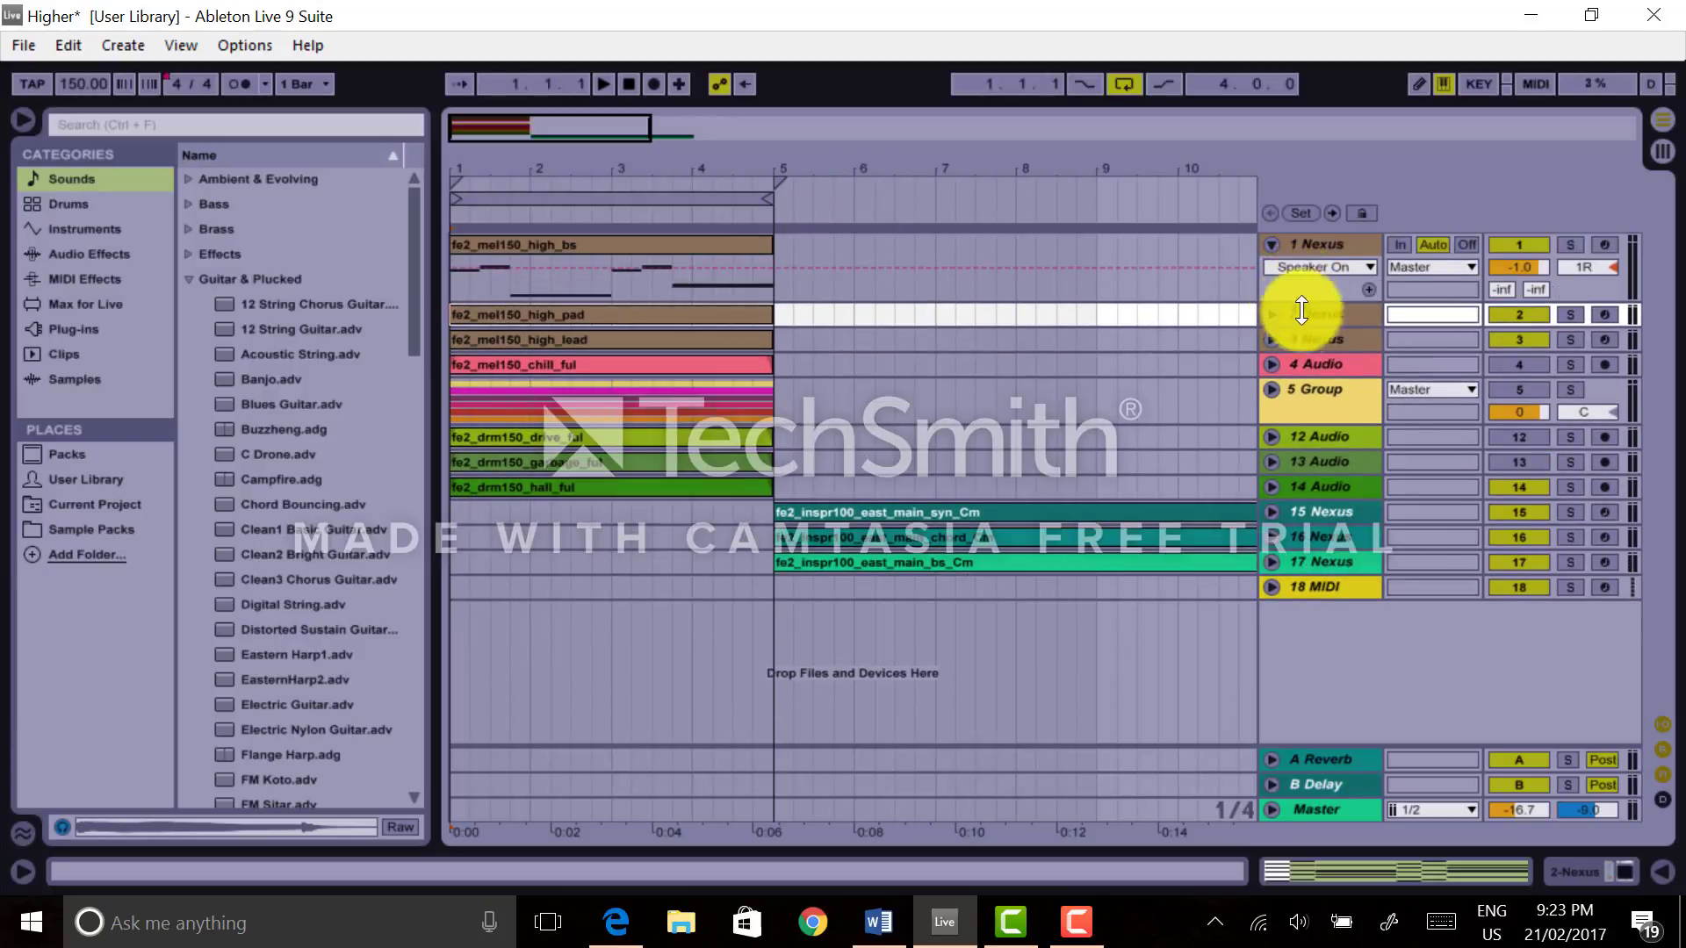
pyautogui.moveTo(1298, 313); pyautogui.dragTo(1328, 275)
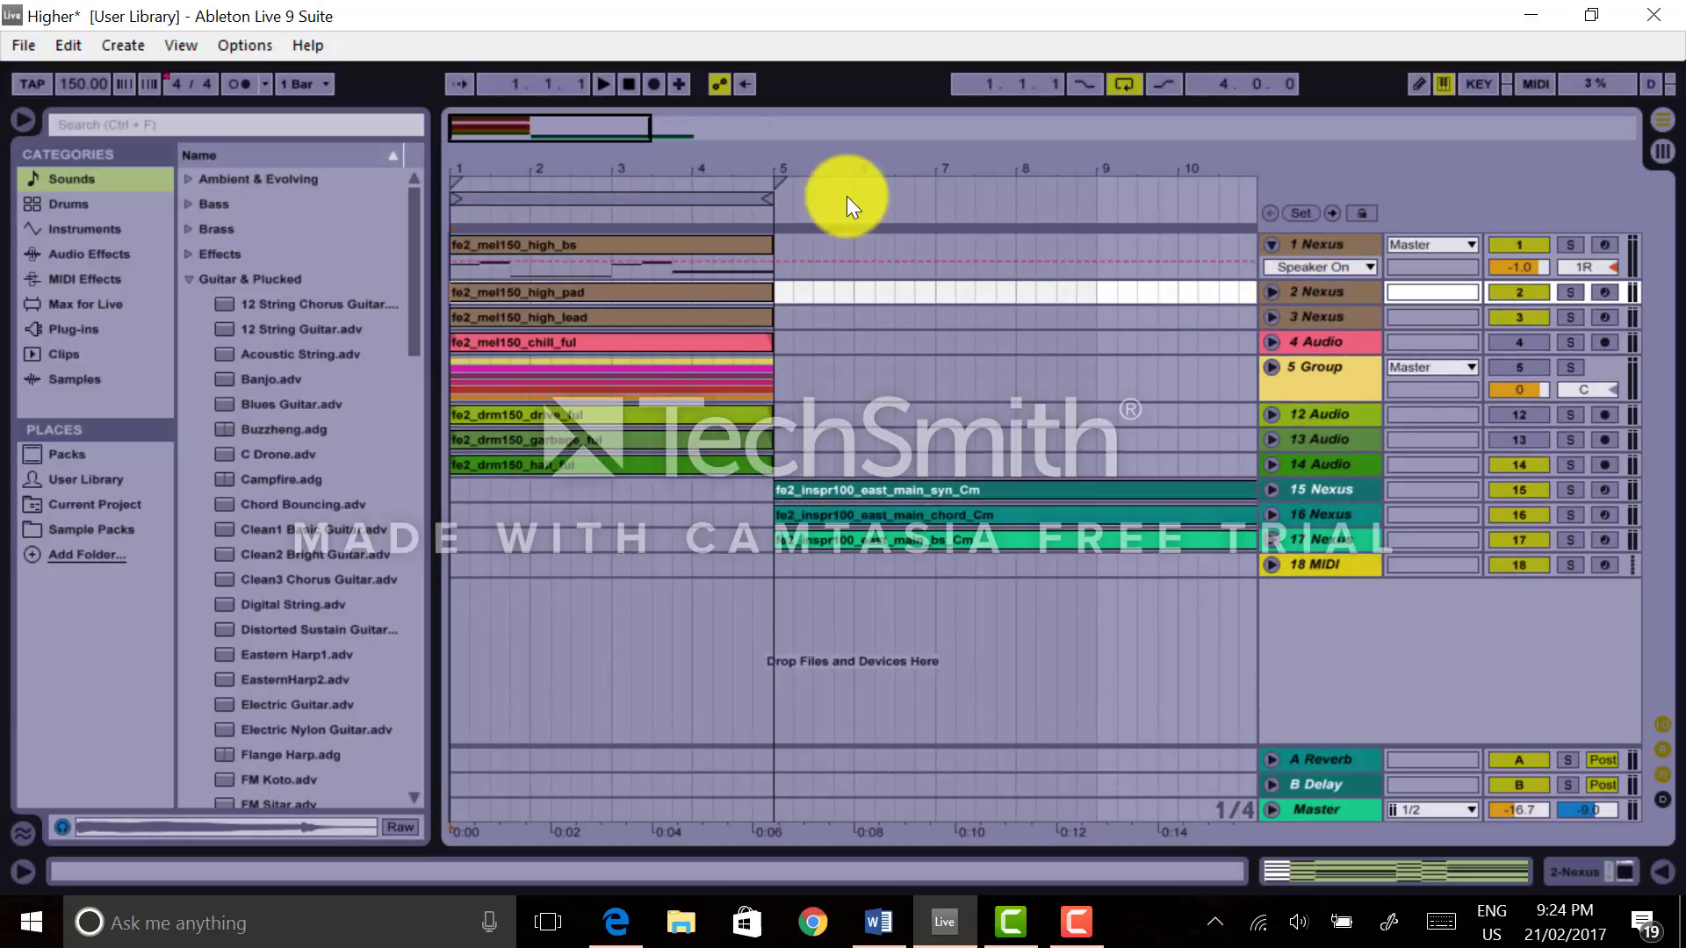
pyautogui.click(1269, 248)
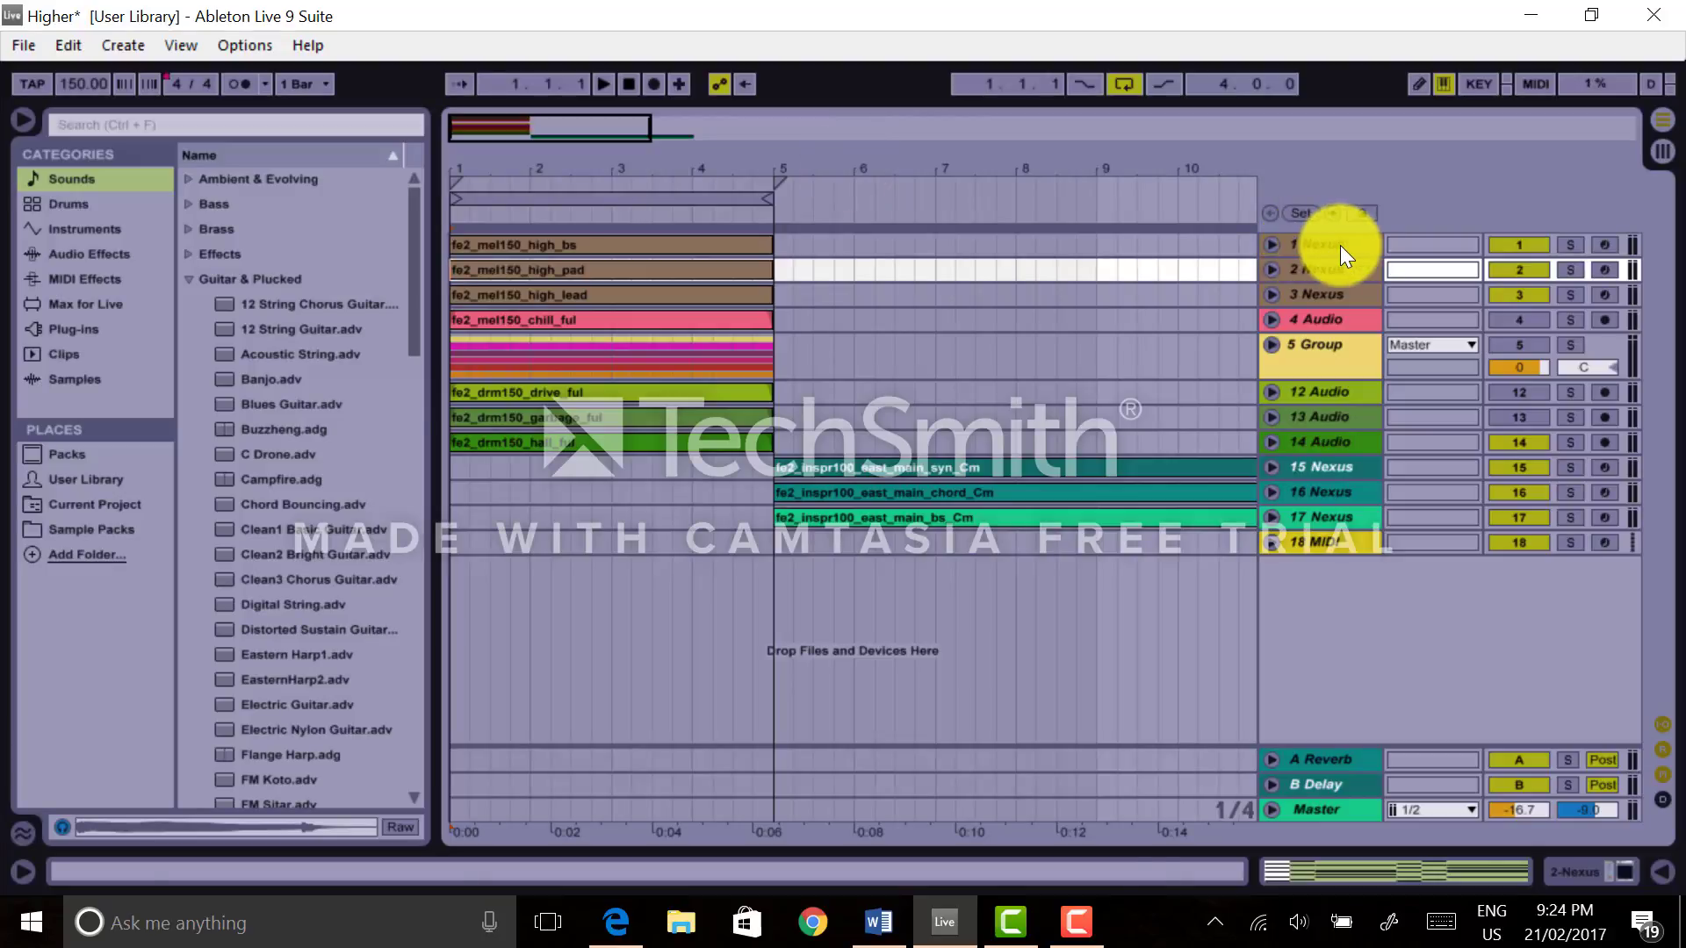
# - Select all tracks from 1 Nexus to 18 MIDI, unfold them together and increase the height of their lanes
pyautogui.click(1340, 245)
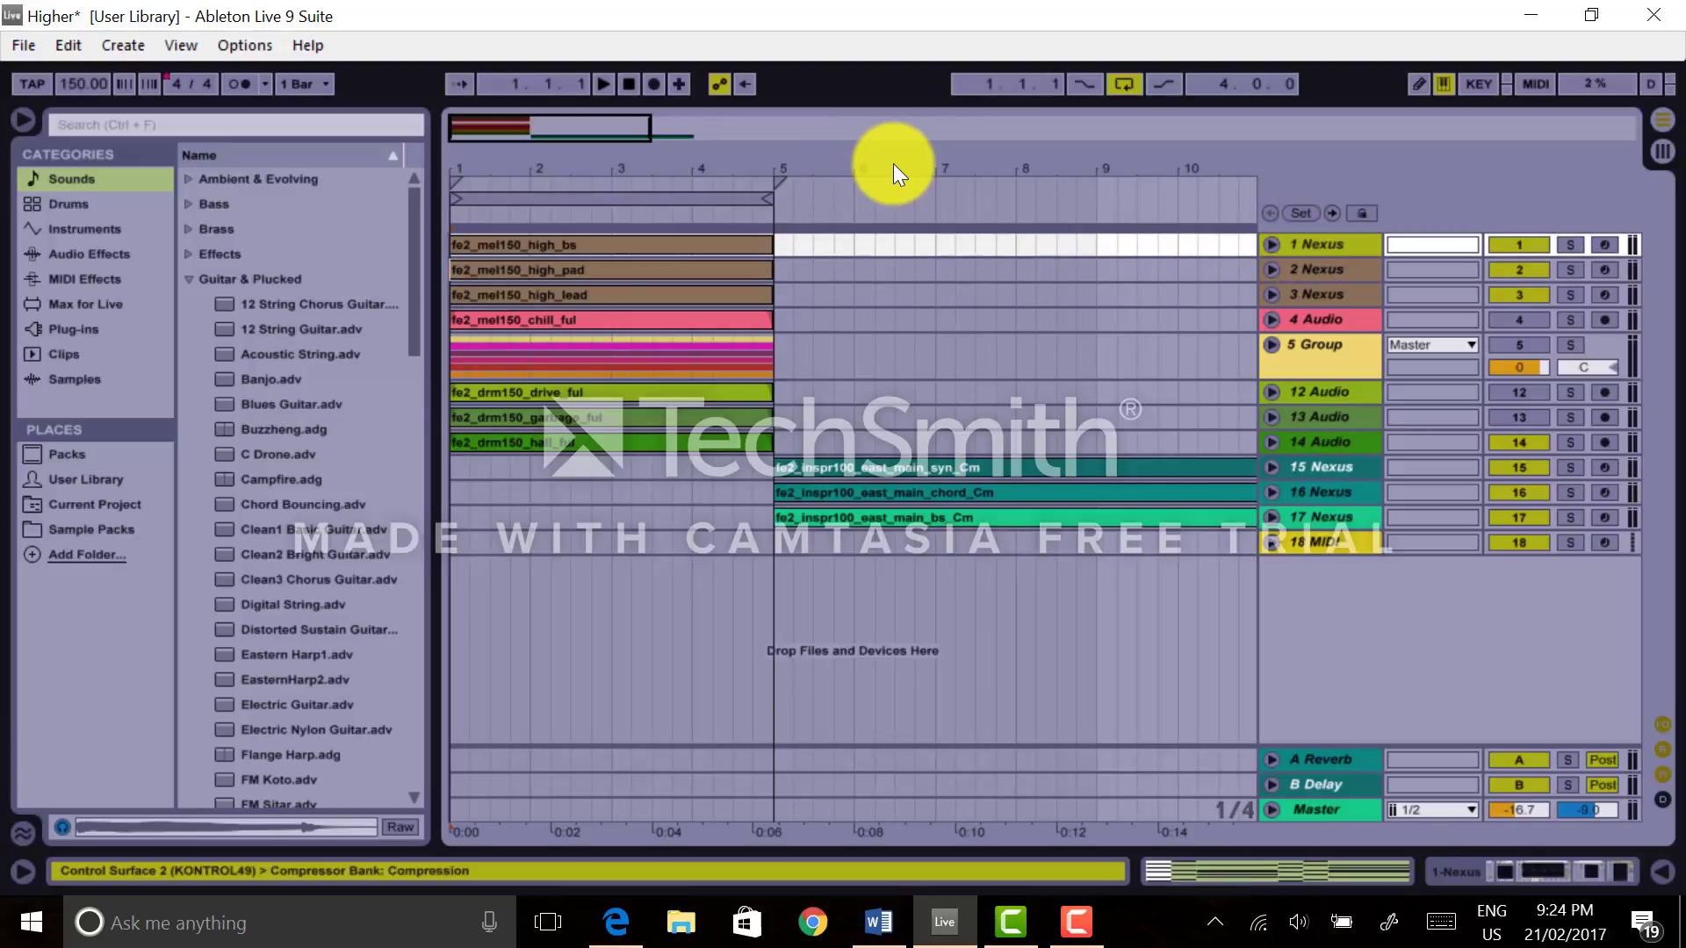
pyautogui.keyDown('shift'); pyautogui.click(1329, 546); pyautogui.keyUp('shift')
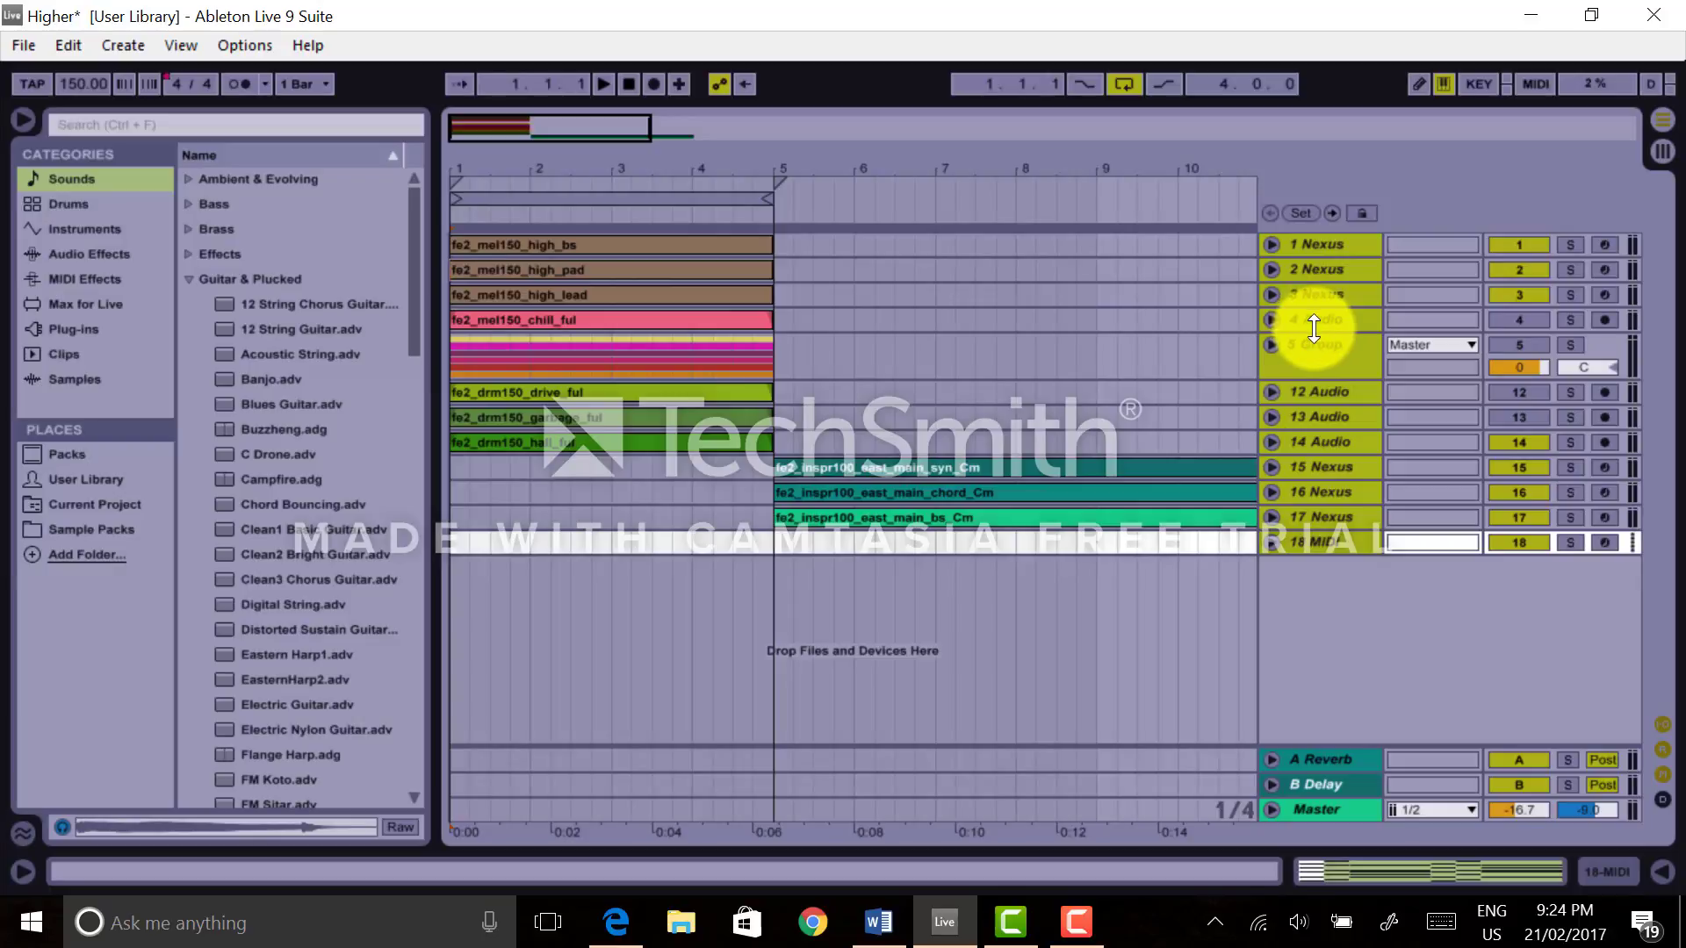
pyautogui.press('u')
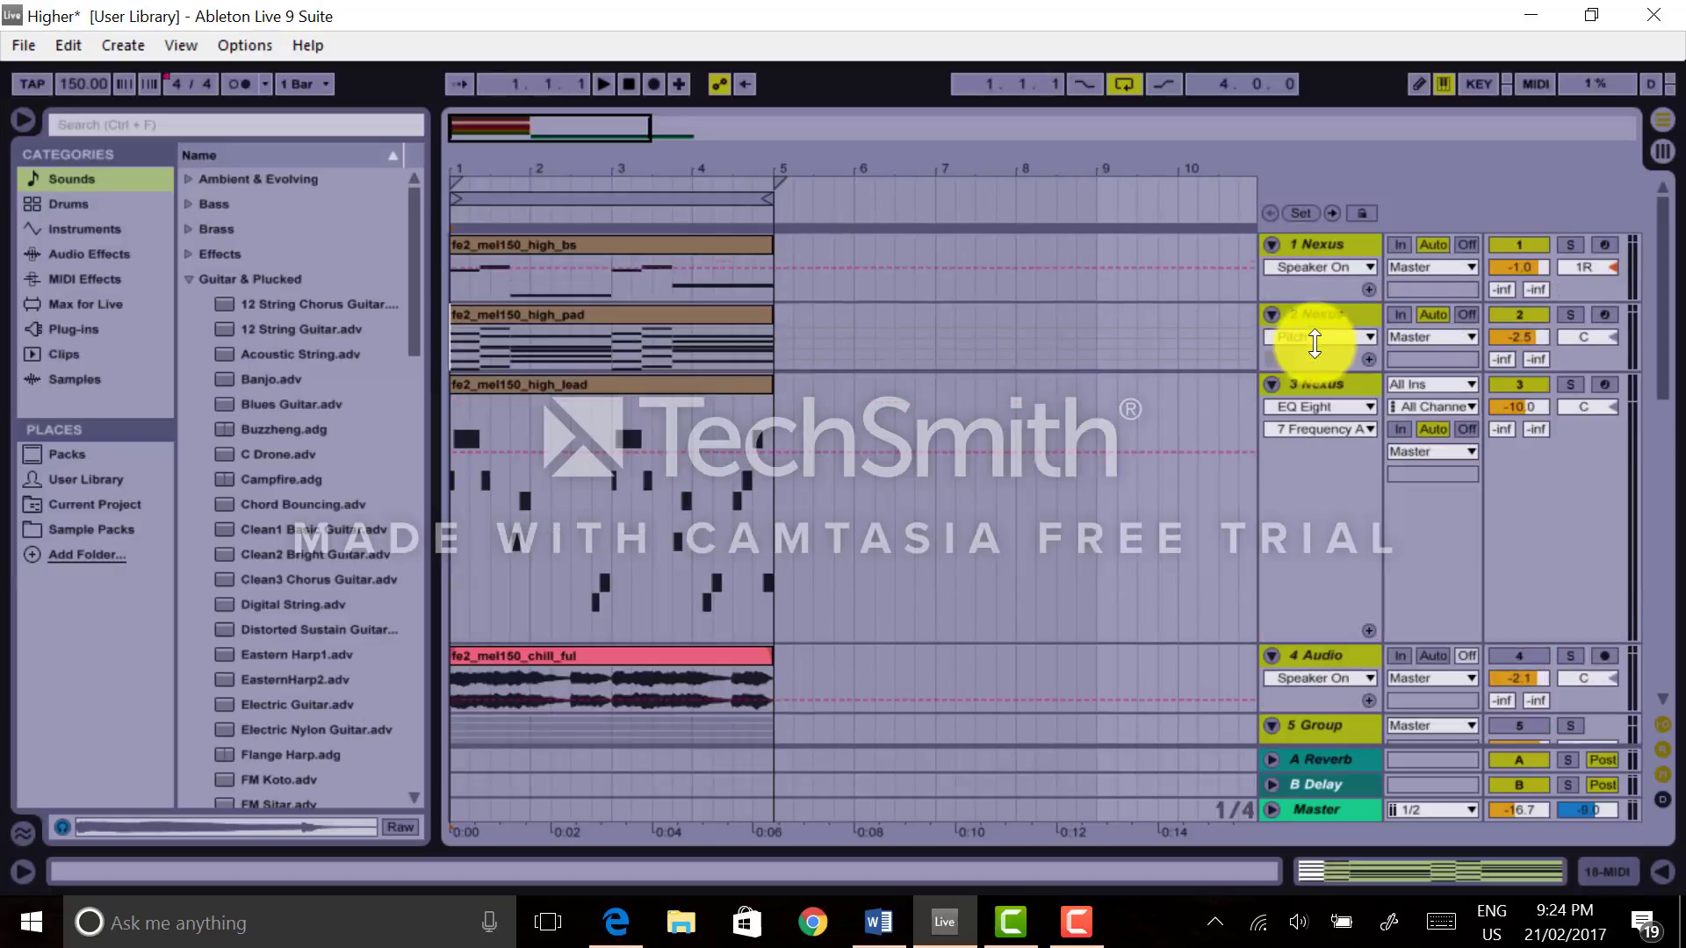
pyautogui.moveTo(1317, 351); pyautogui.dragTo(1324, 466)
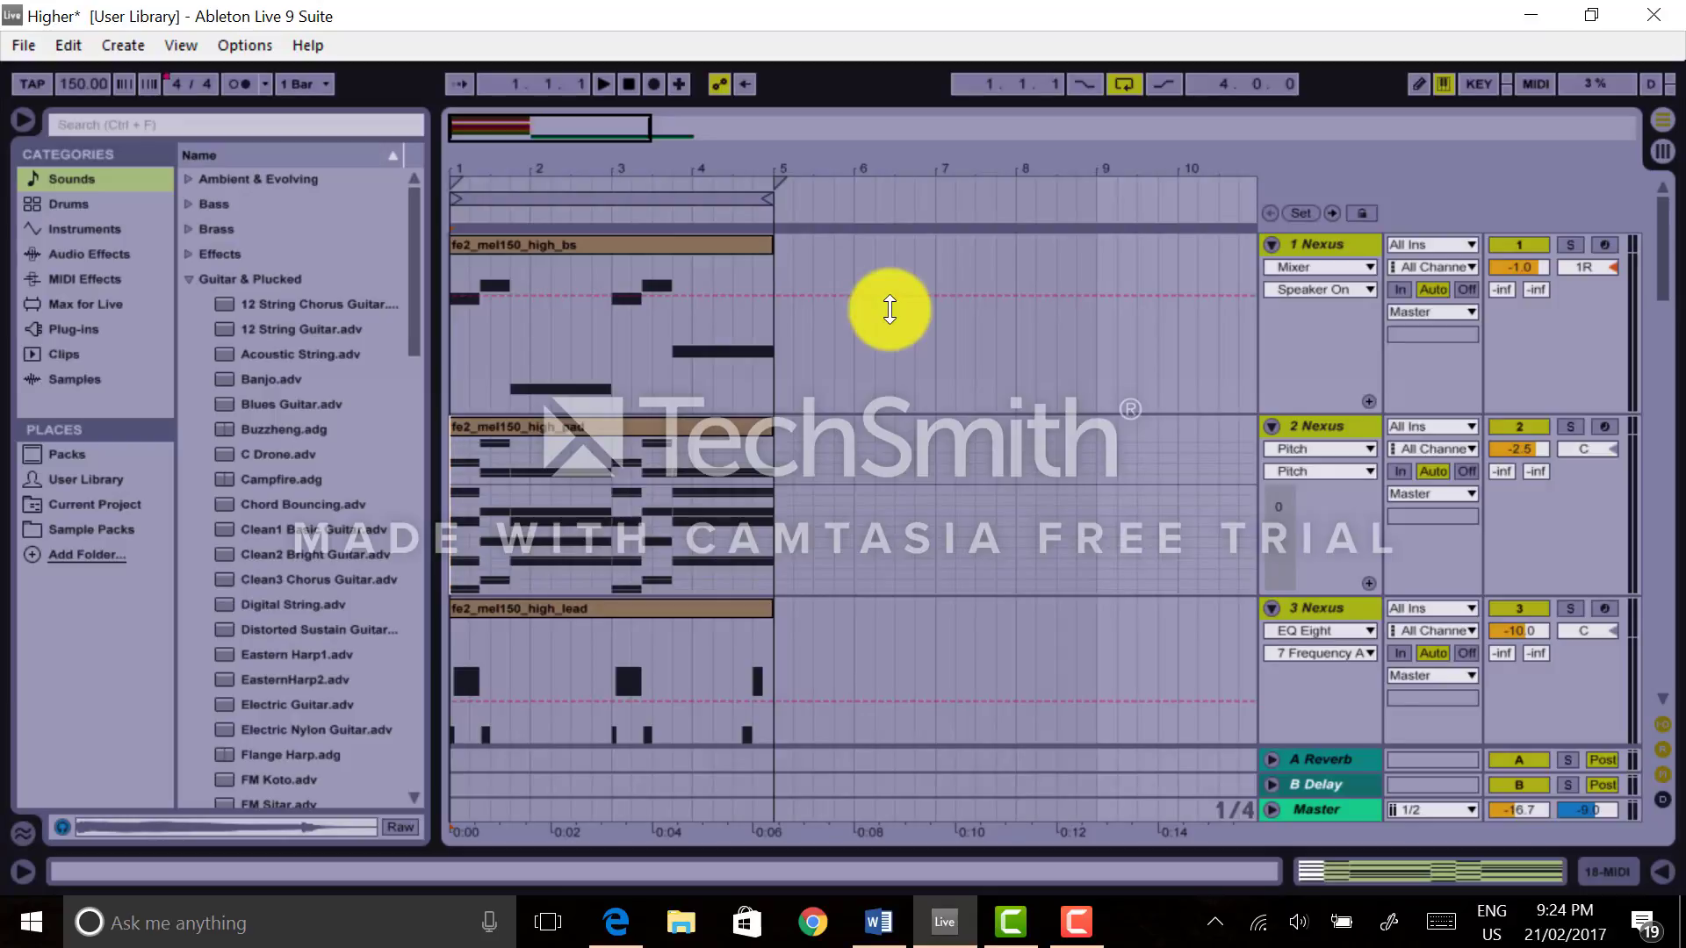
# - Fold and unfold all the tracks at once several times, leaving every track folded
pyautogui.keyDown('alt'); pyautogui.click(1272, 245); pyautogui.keyUp('alt')
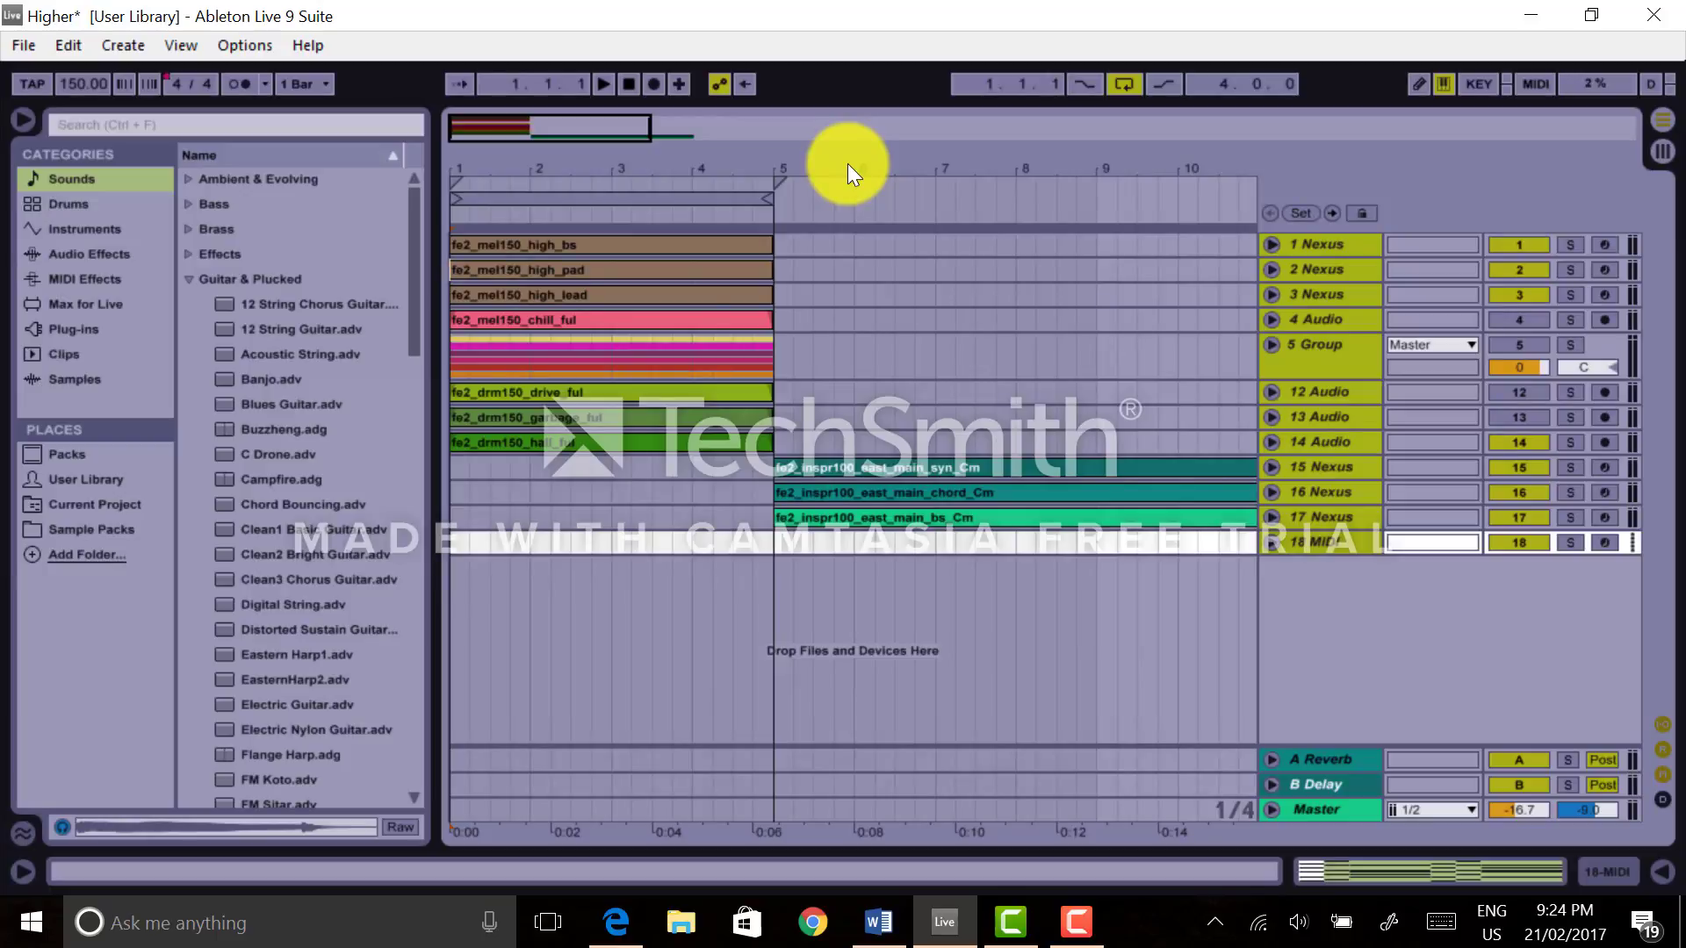
pyautogui.hotkey('alt', 'u')
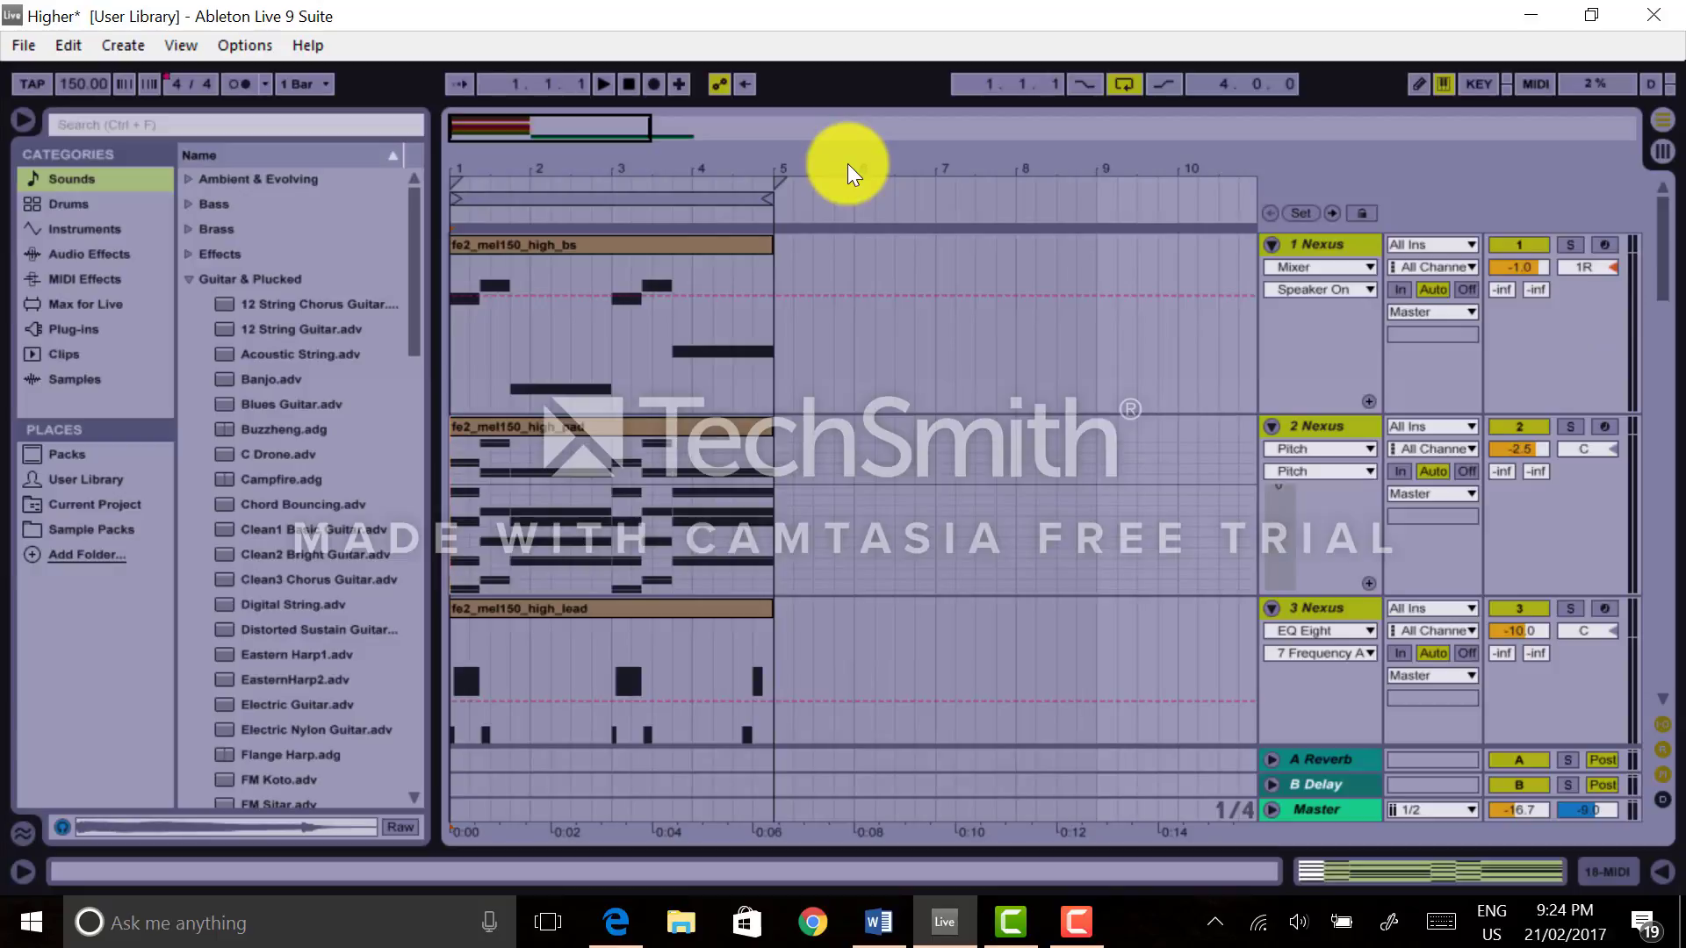
pyautogui.hotkey('alt', 'u')
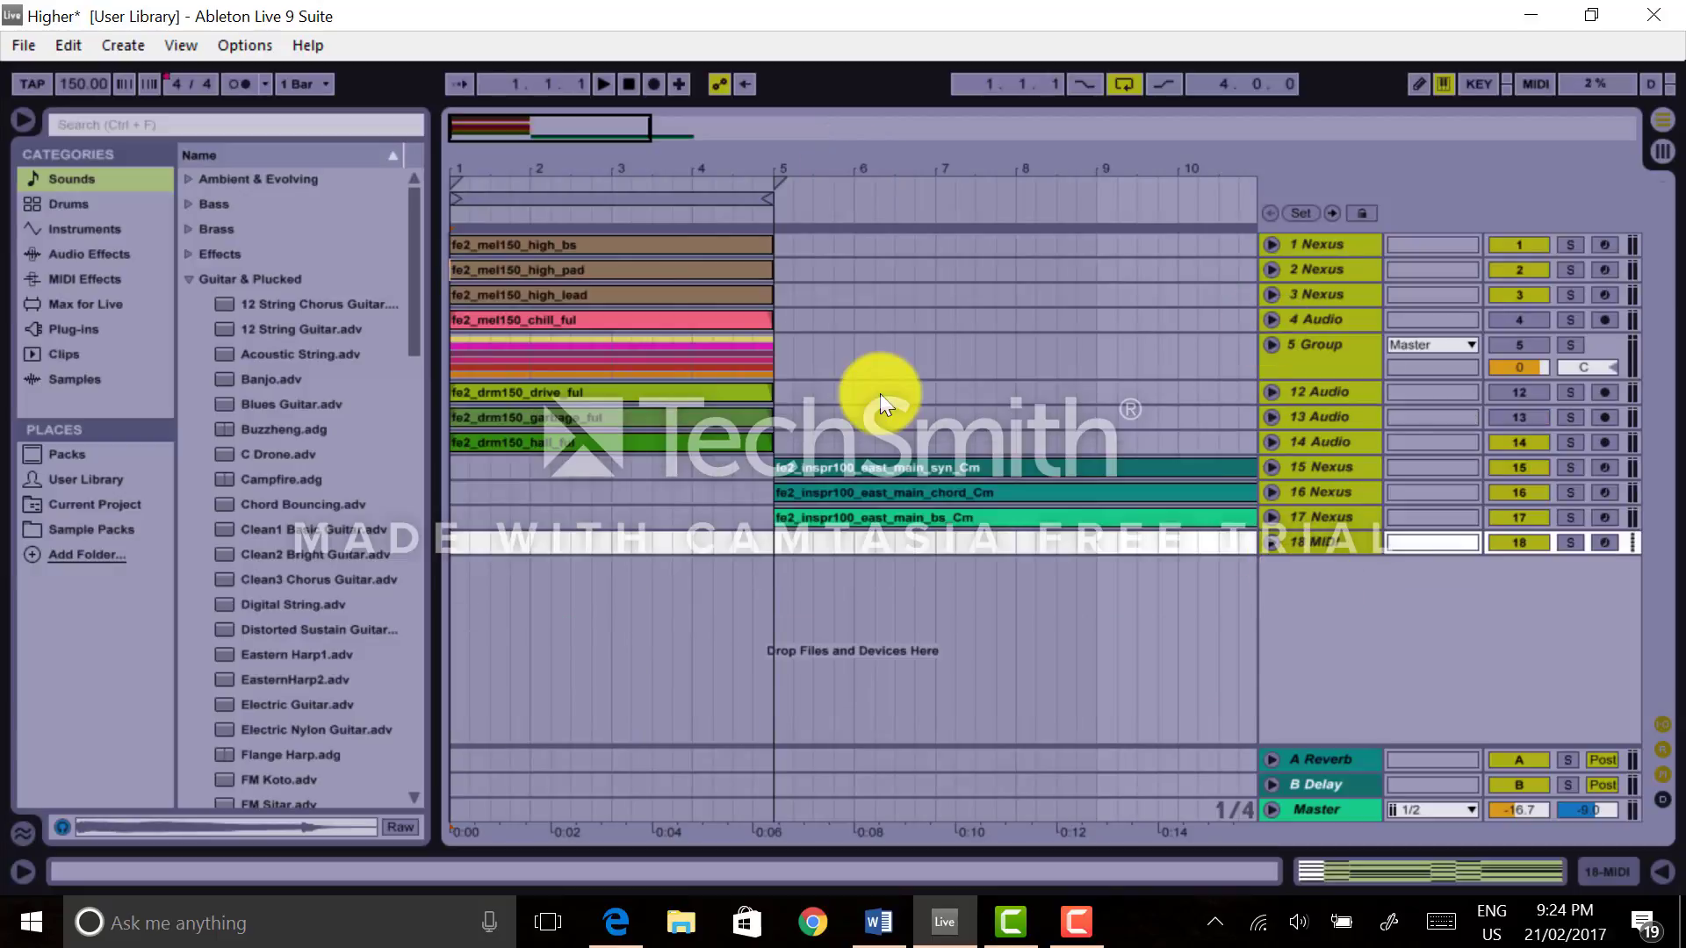
pyautogui.hotkey('alt', 'u')
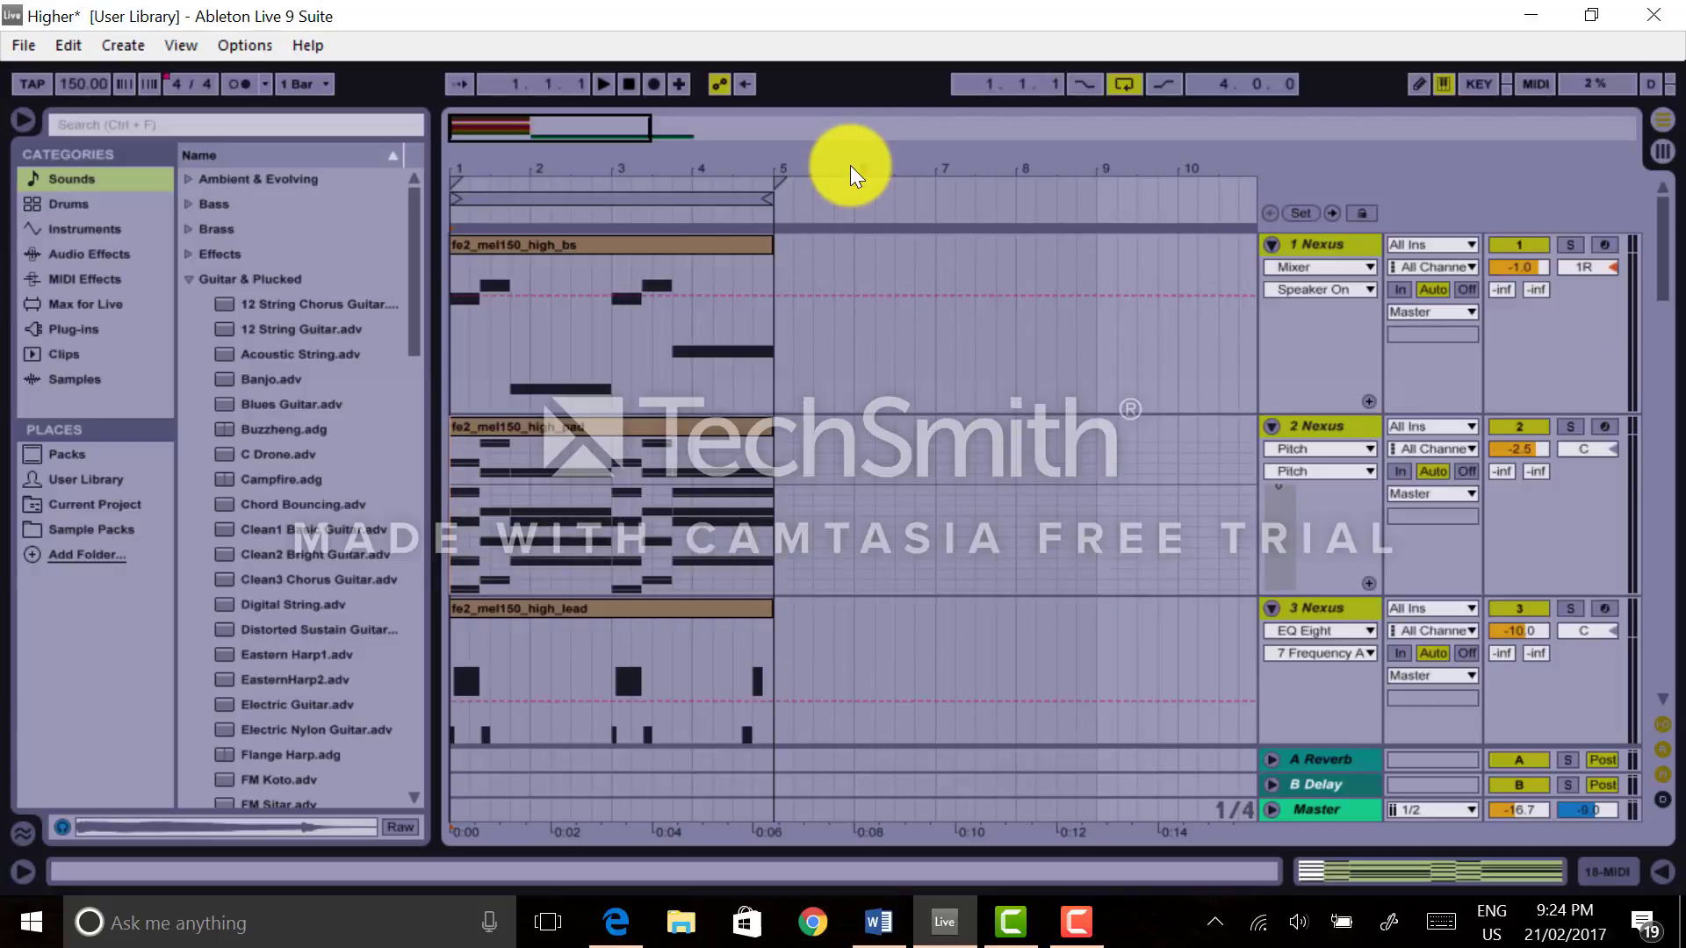
pyautogui.hotkey('alt', 'u')
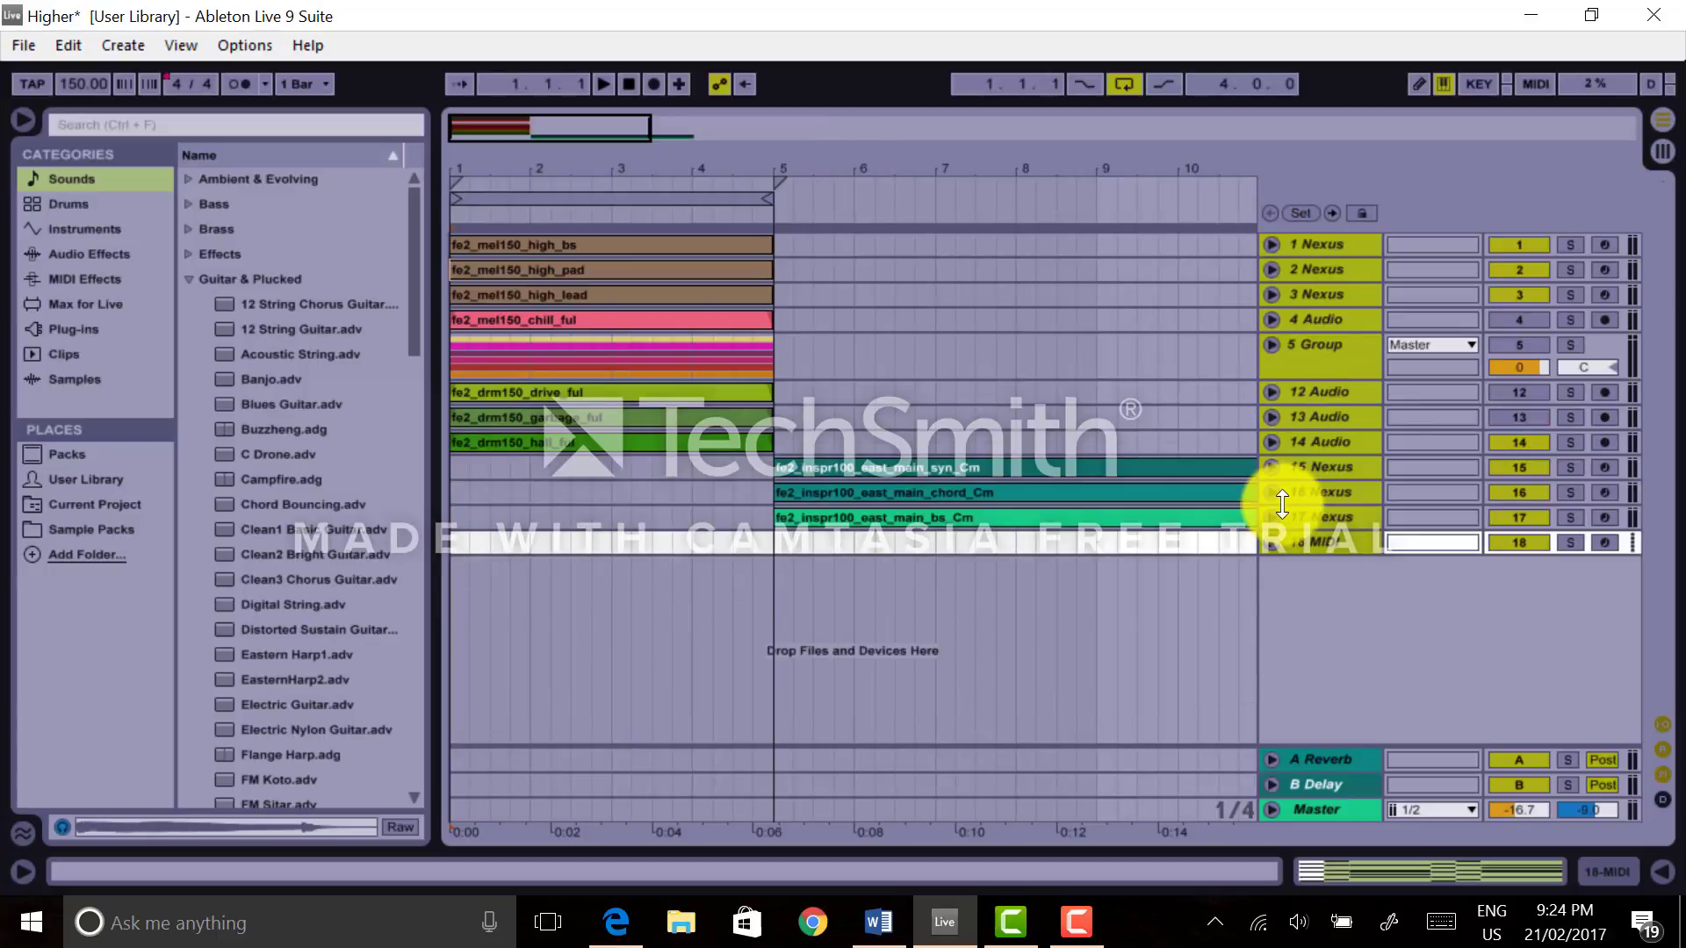
# - Zoom the timeline out slightly and place the insert marker at 6.2.1 on the 5 Group track
pyautogui.click(794, 383)
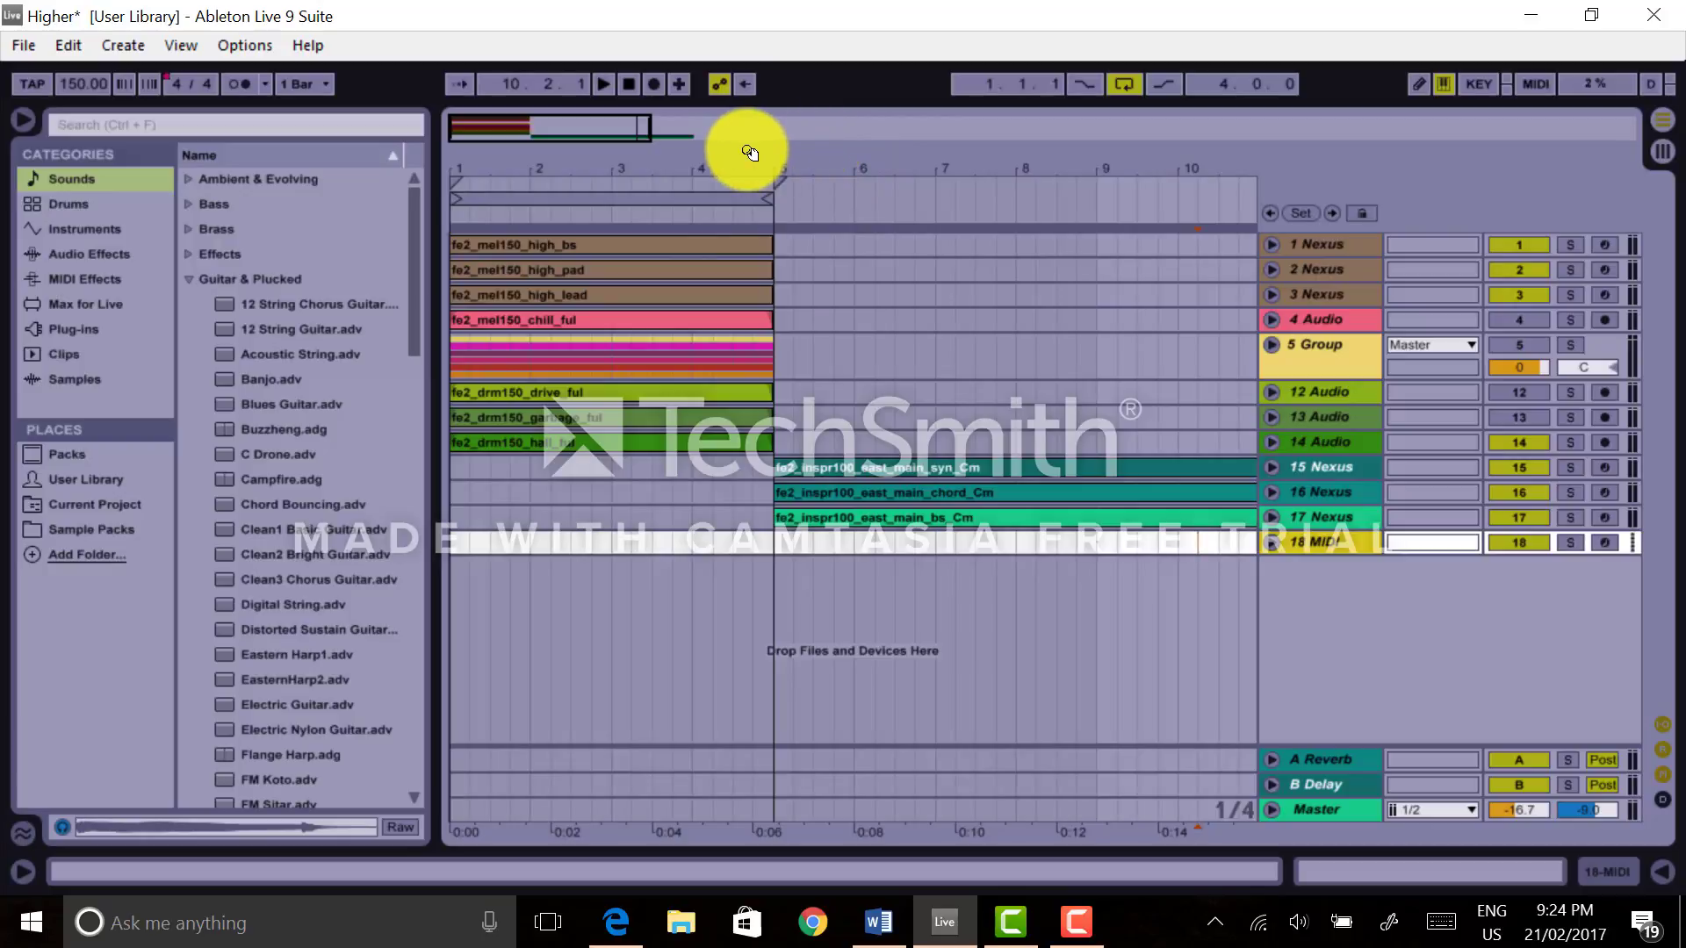
pyautogui.click(828, 162)
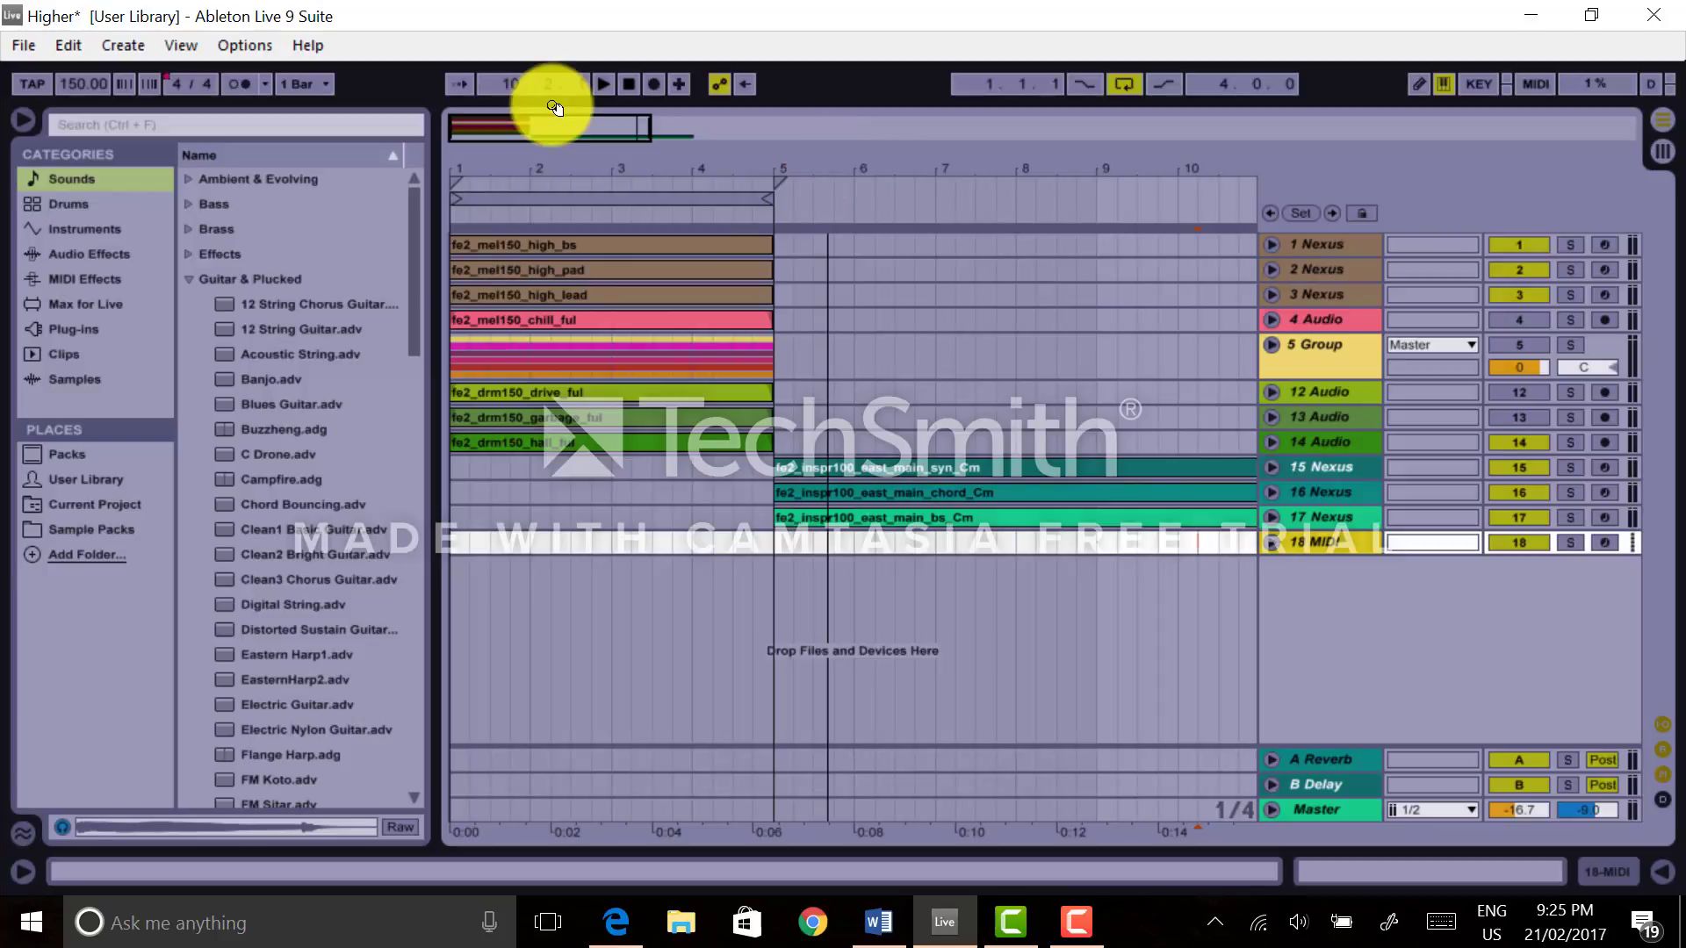
pyautogui.moveTo(820, 158)
pyautogui.mouseDown()
pyautogui.moveTo(802, 158)
pyautogui.moveTo(827, 158)
pyautogui.mouseUp()
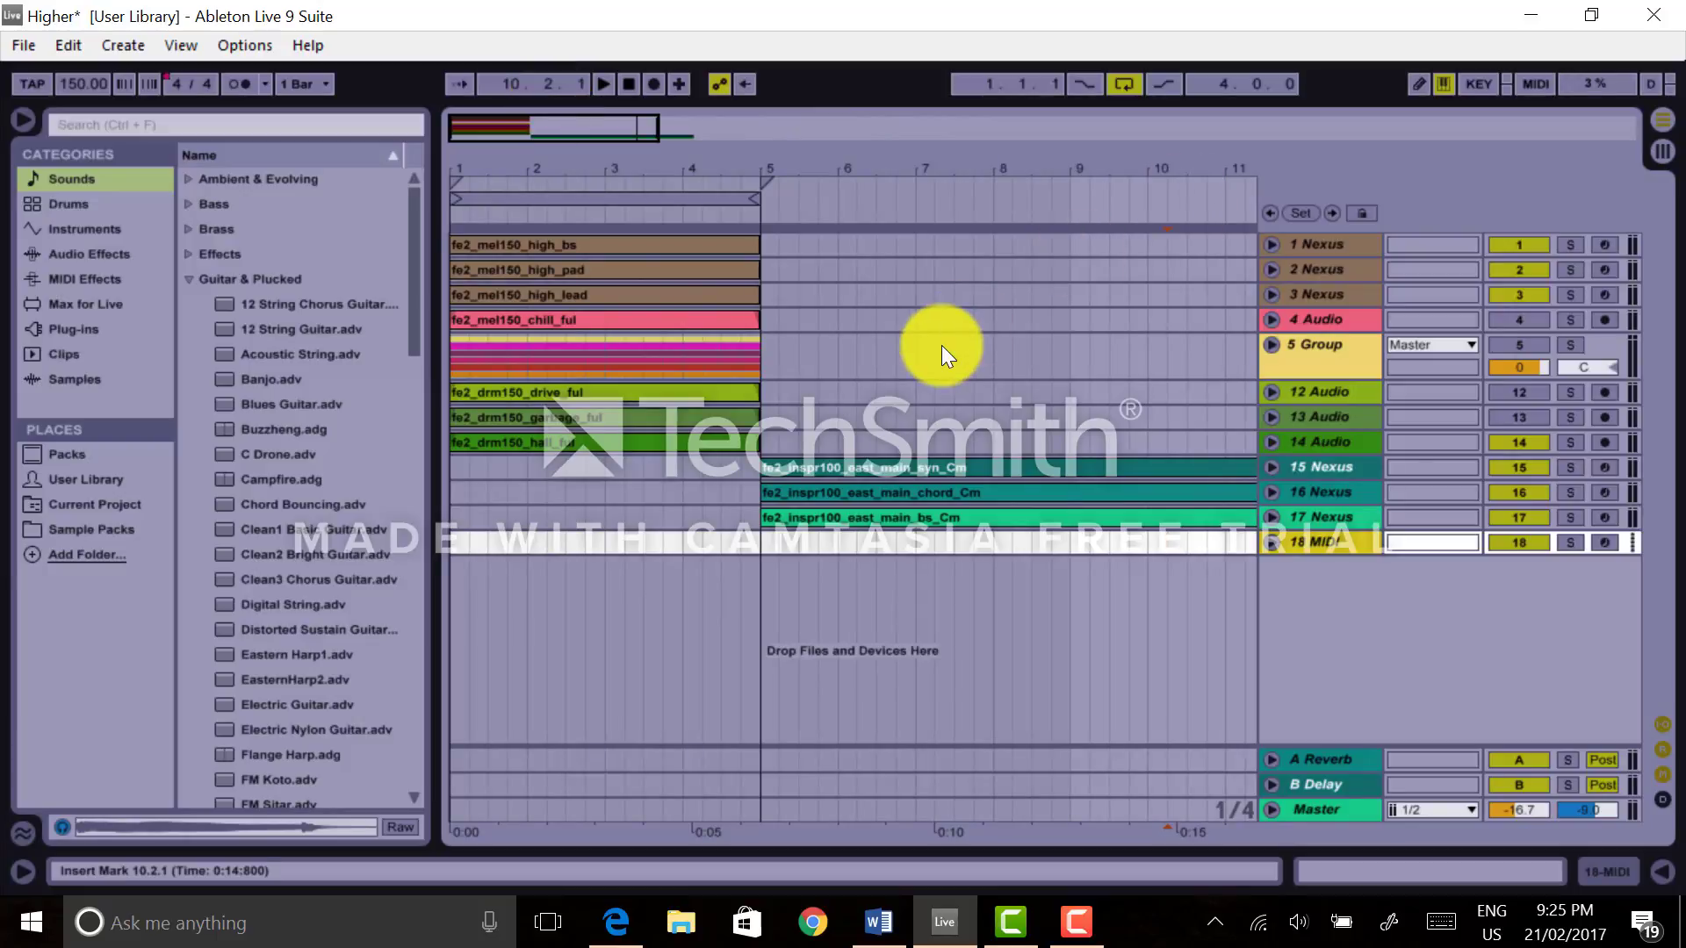
pyautogui.click(857, 356)
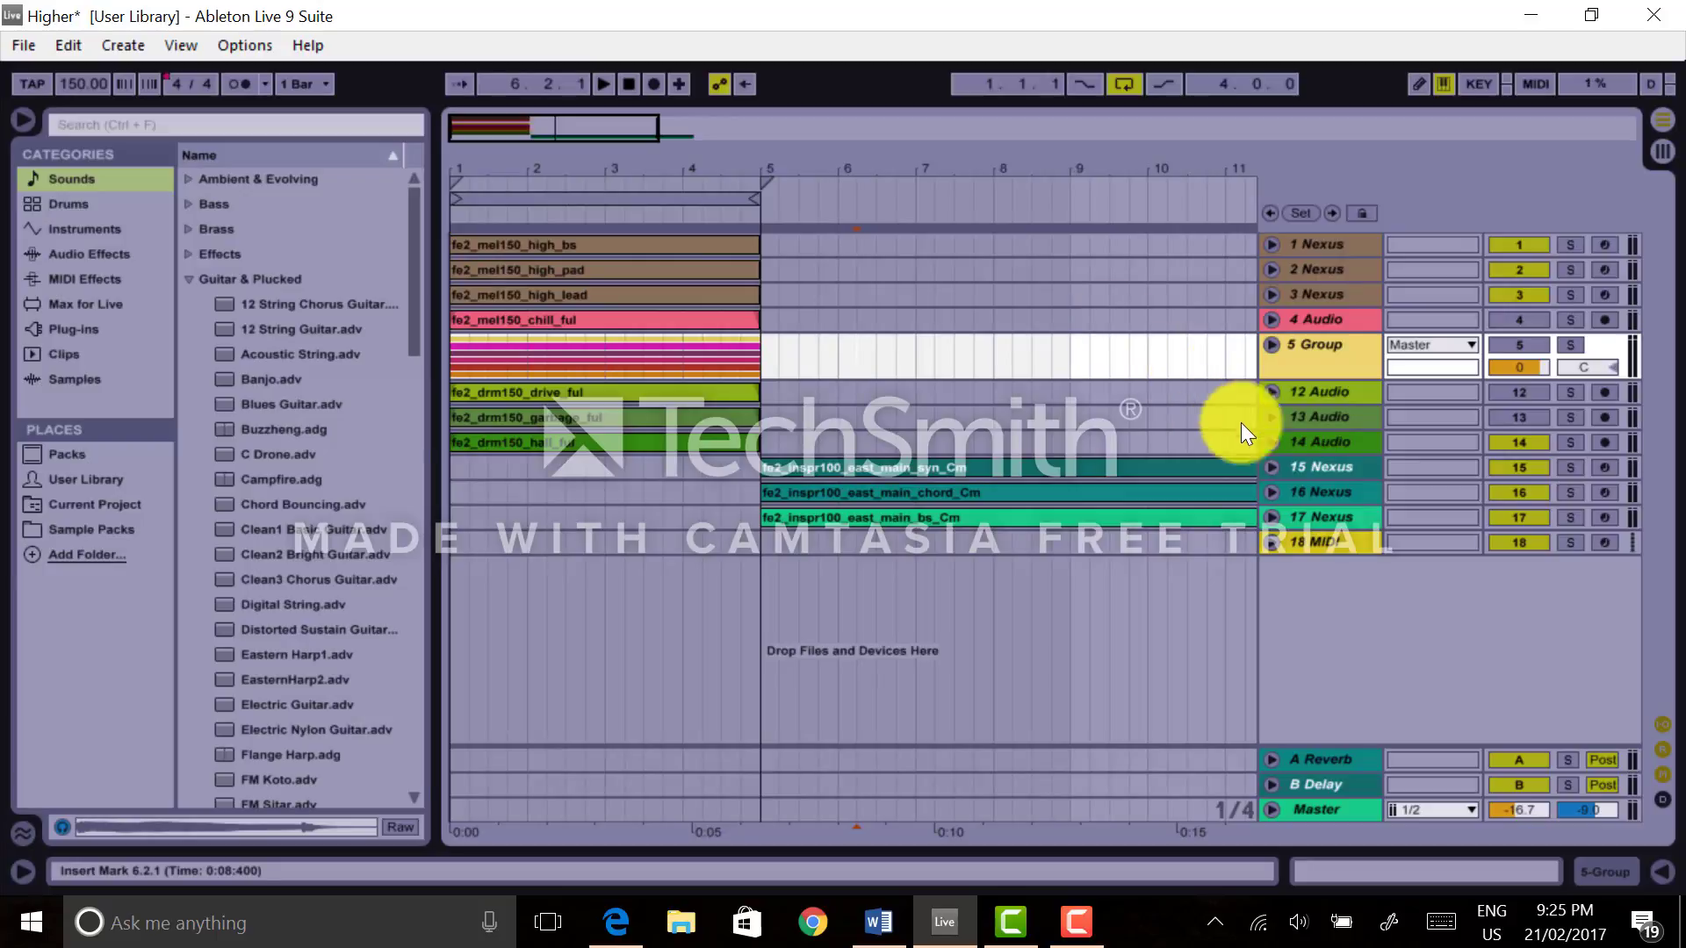
# - Unfold the 14 Audio track and make its lane shorter so that all tracks down to 18 MIDI fit in view
pyautogui.click(1271, 443)
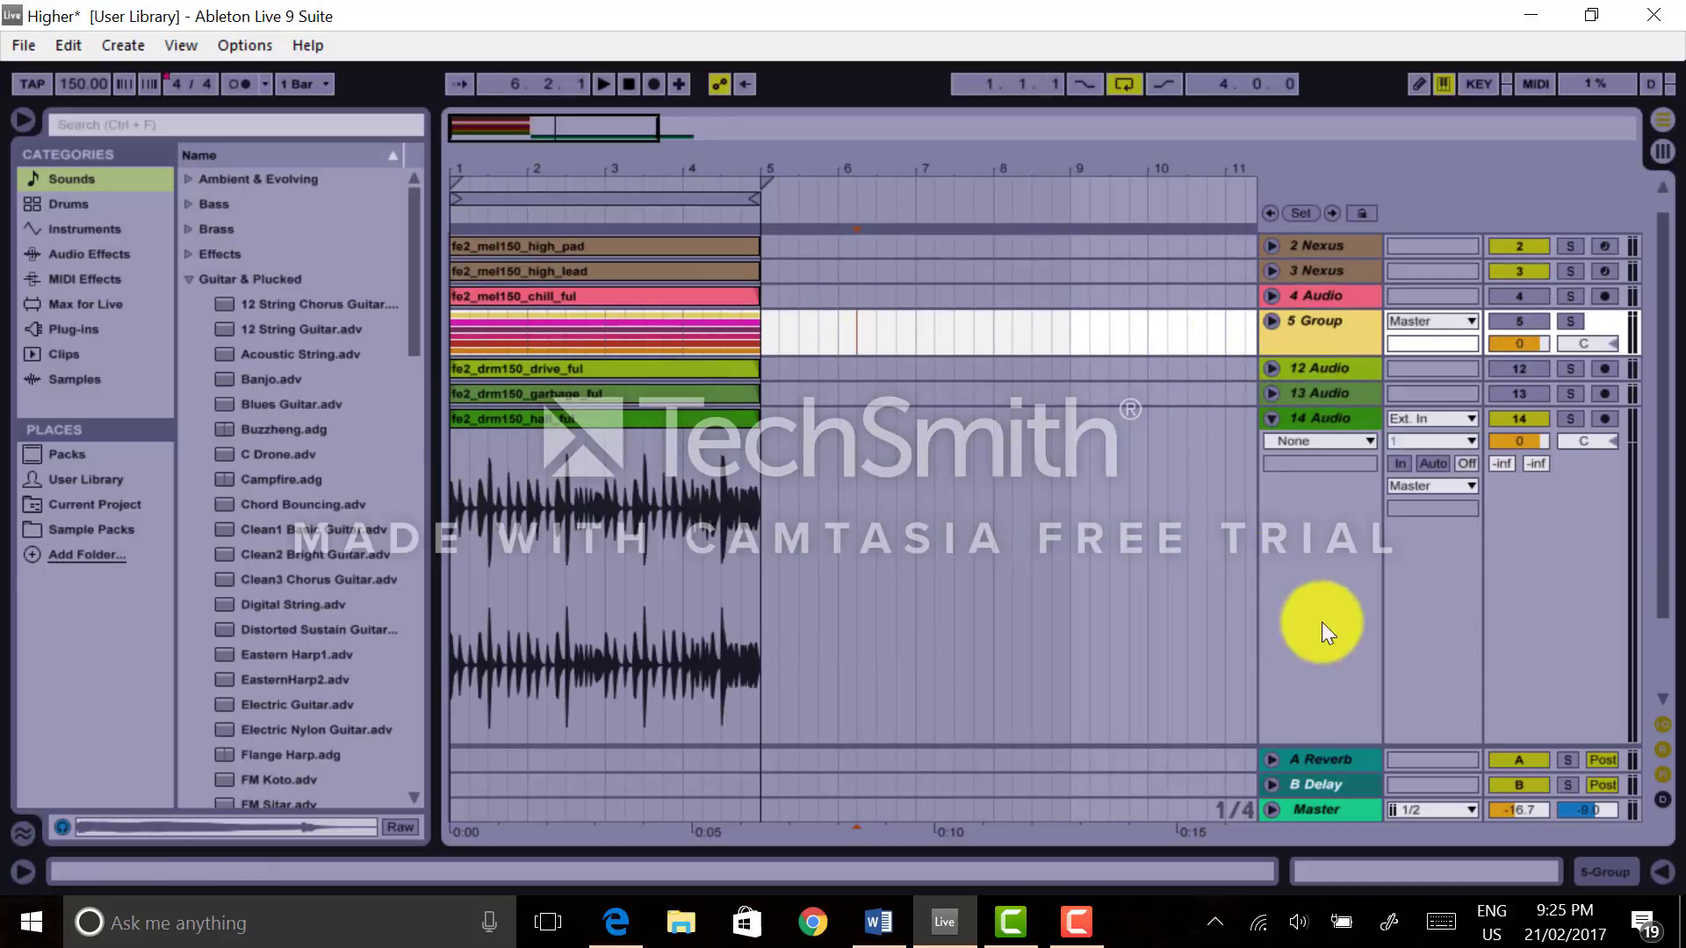
pyautogui.scroll(-2, 1108, 298)
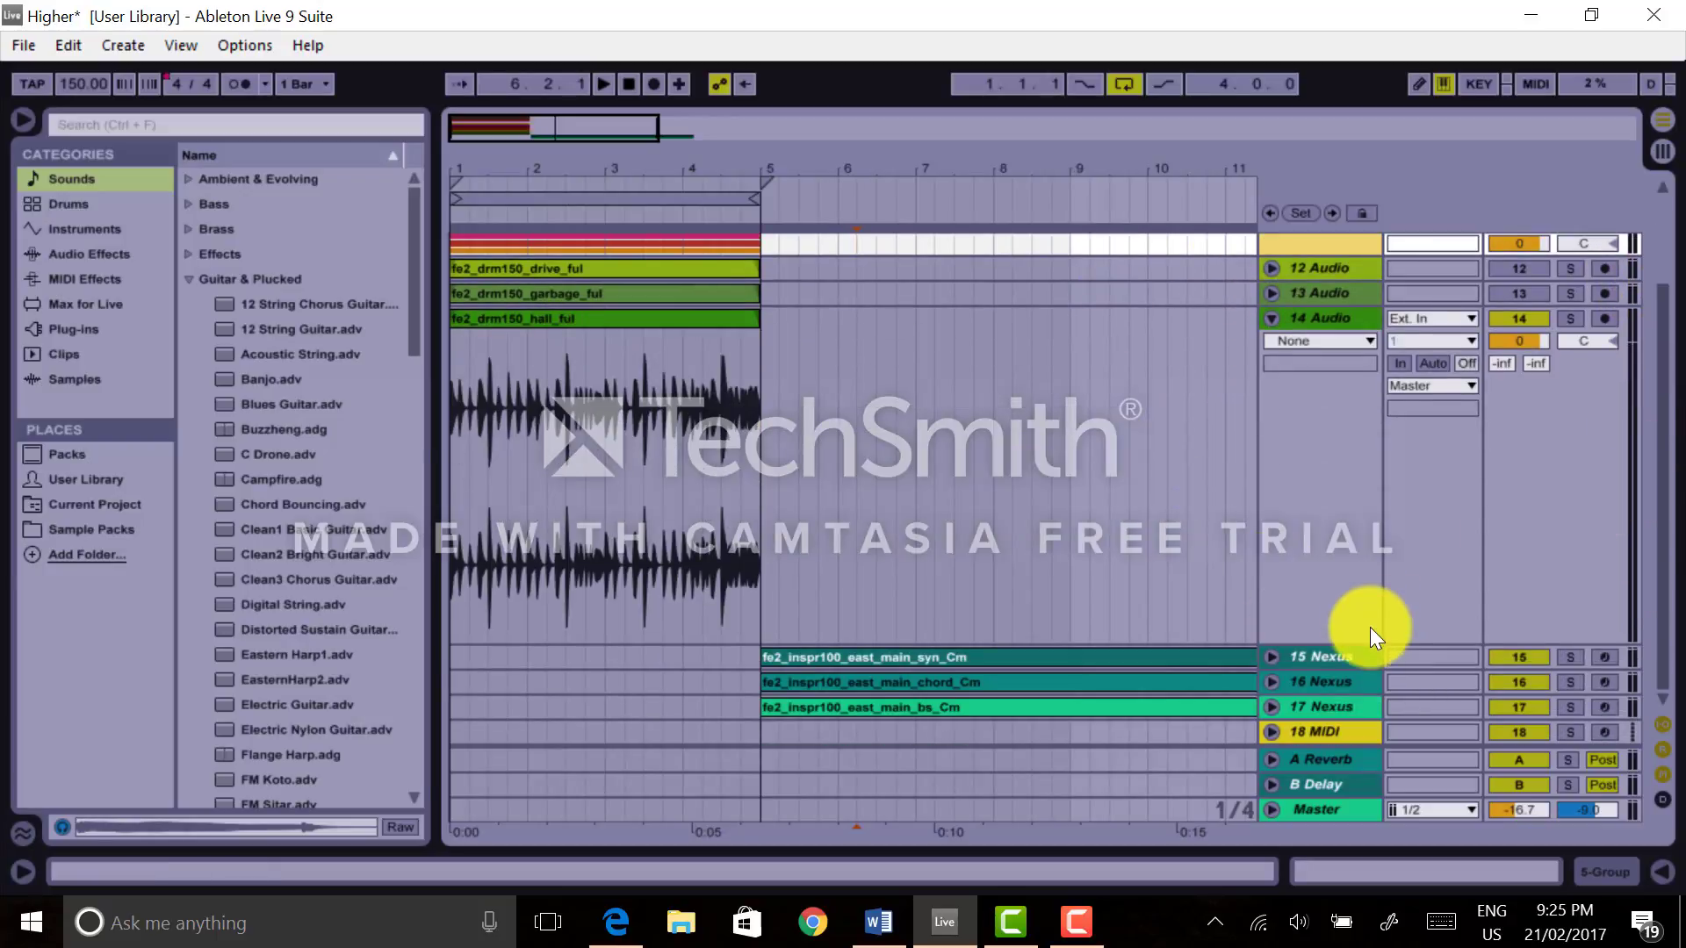
pyautogui.scroll(3, 1343, 579)
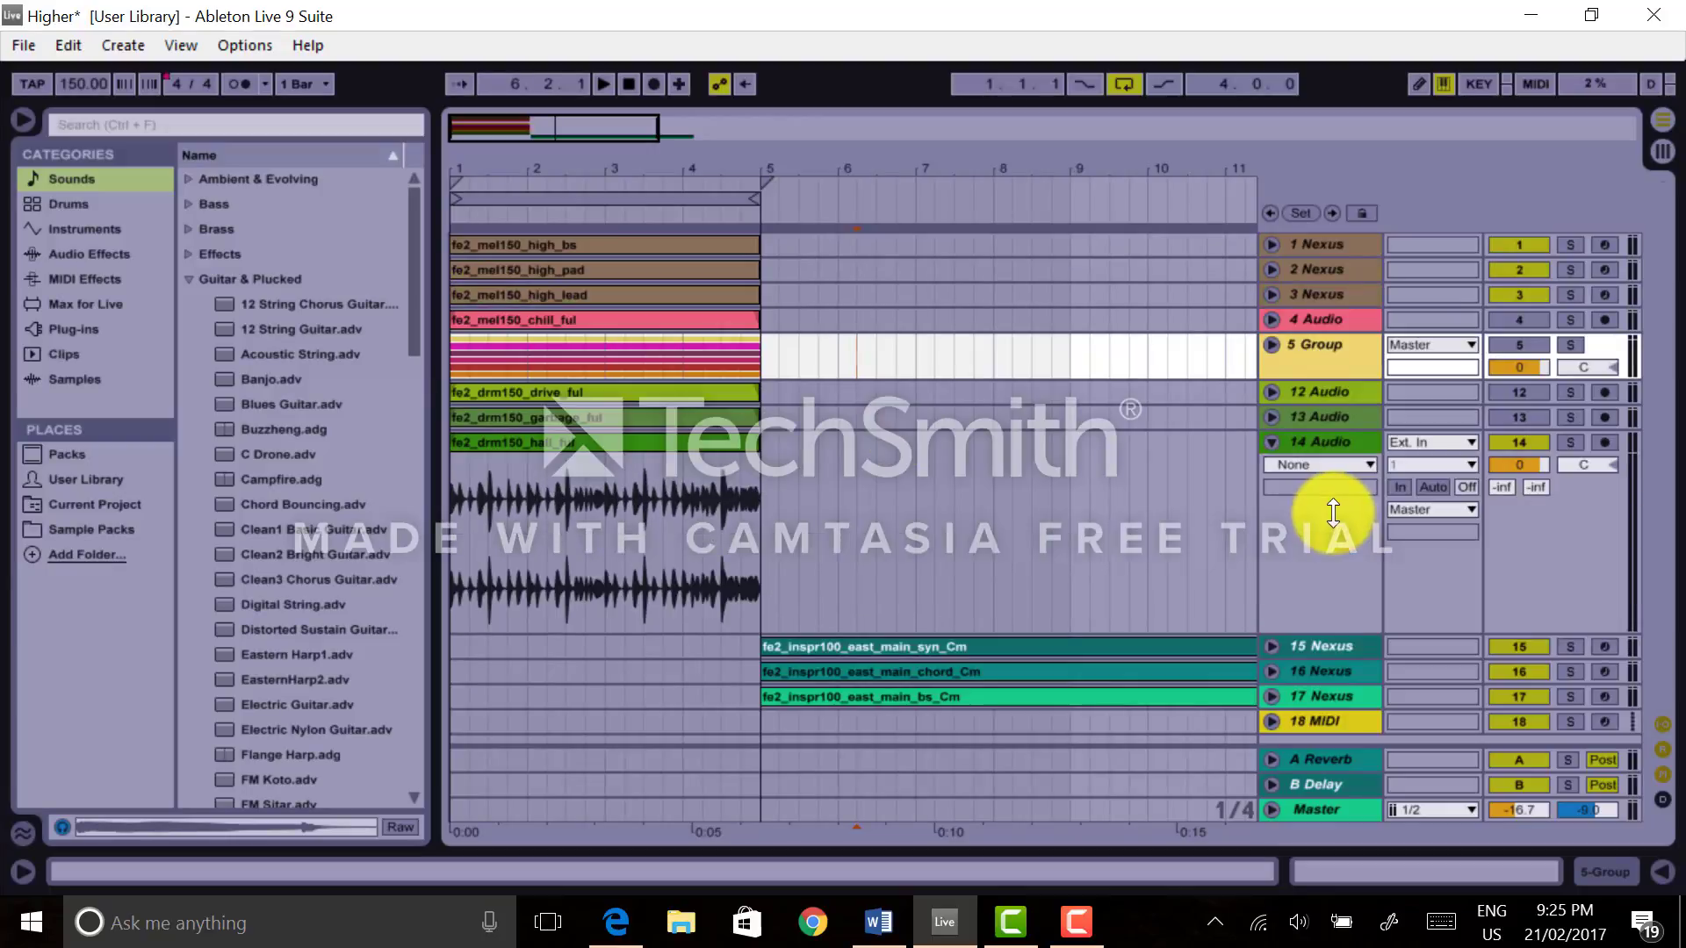
# - Set the arrangement grid to a fixed 1/4, then to a fixed 1/8, from the fe2_drm150_hall_ful clip
pyautogui.moveTo(562, 156); pyautogui.dragTo(560, 156)
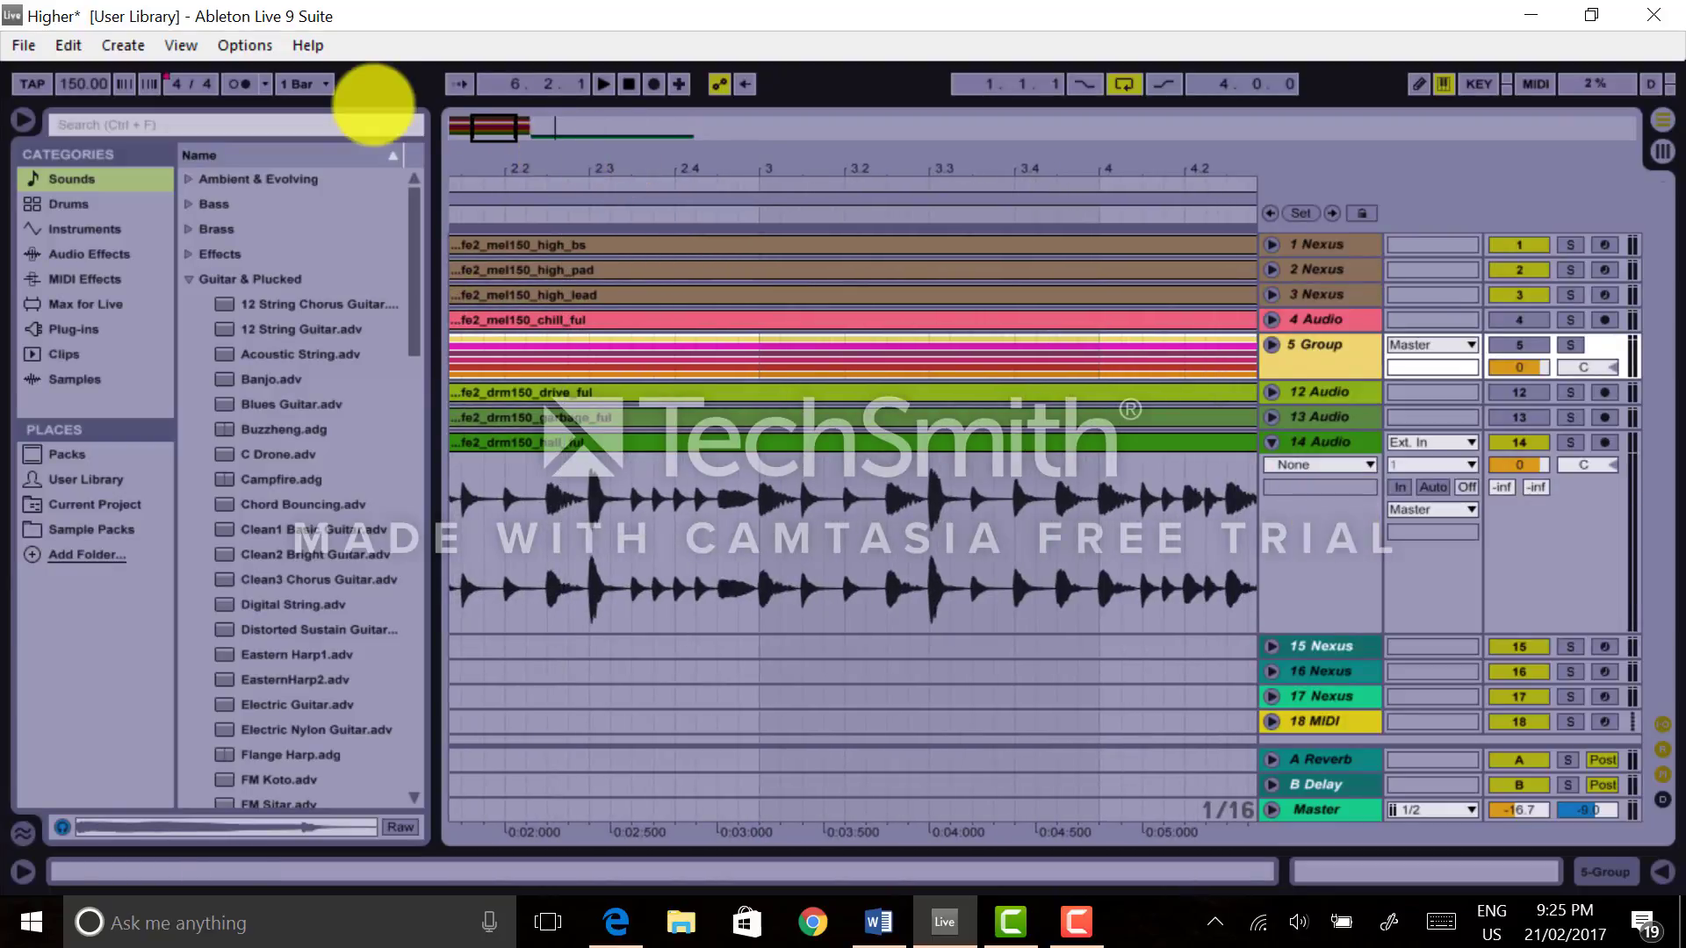
pyautogui.moveTo(809, 166); pyautogui.dragTo(809, 172)
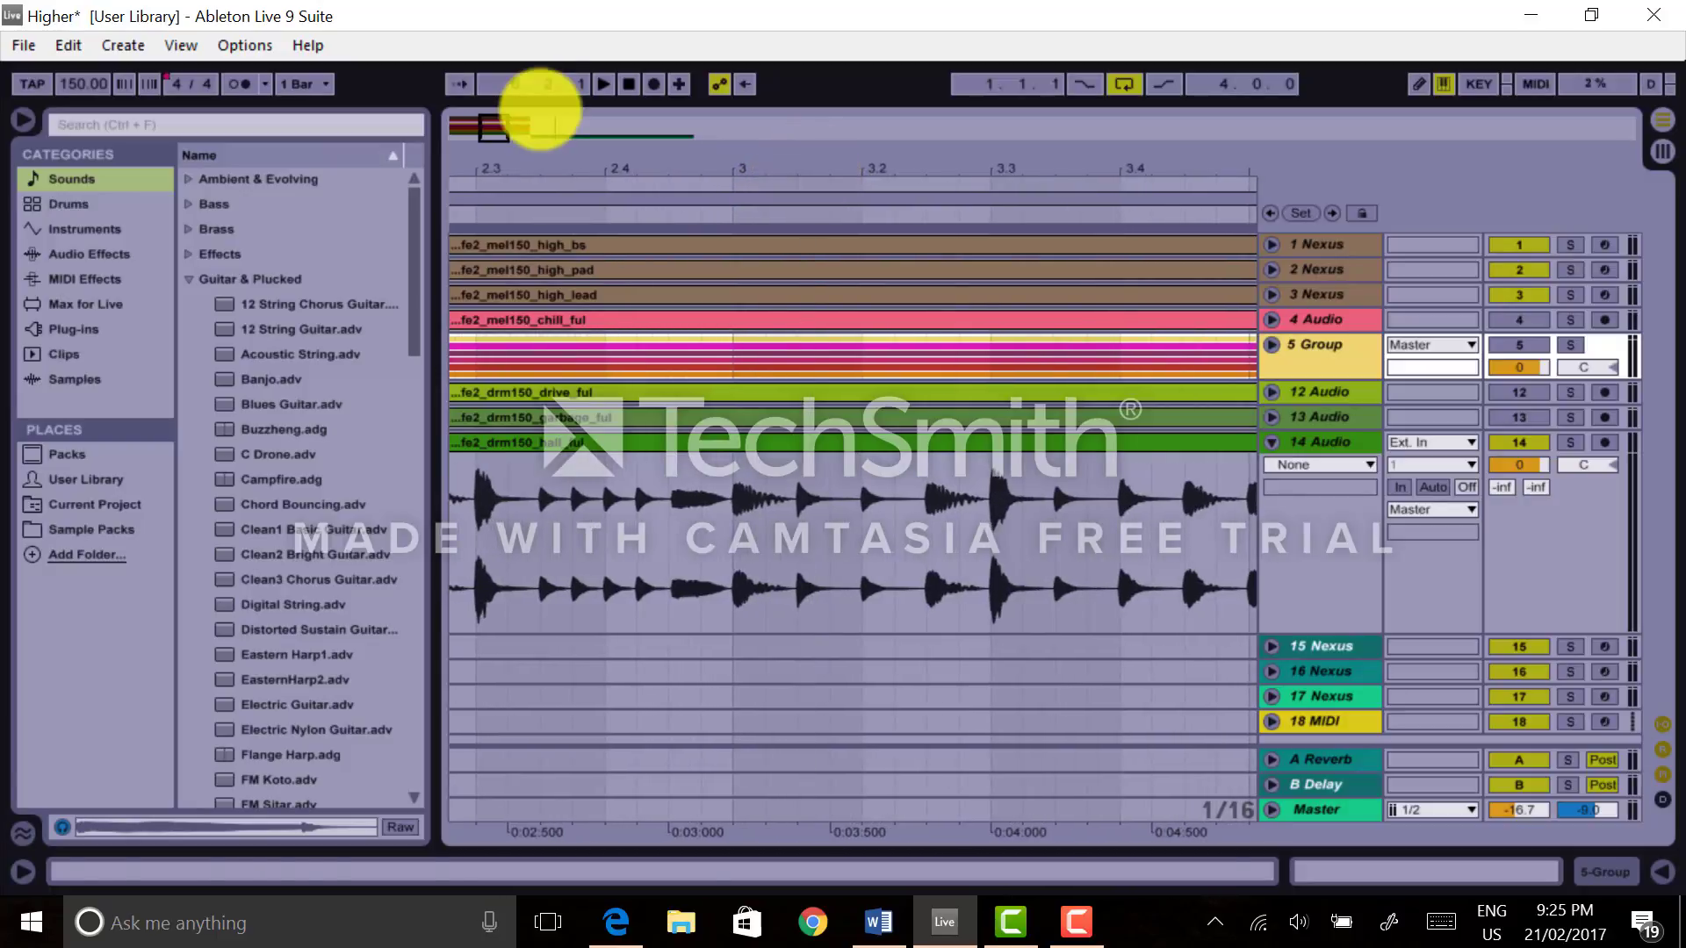
pyautogui.rightClick(896, 539)
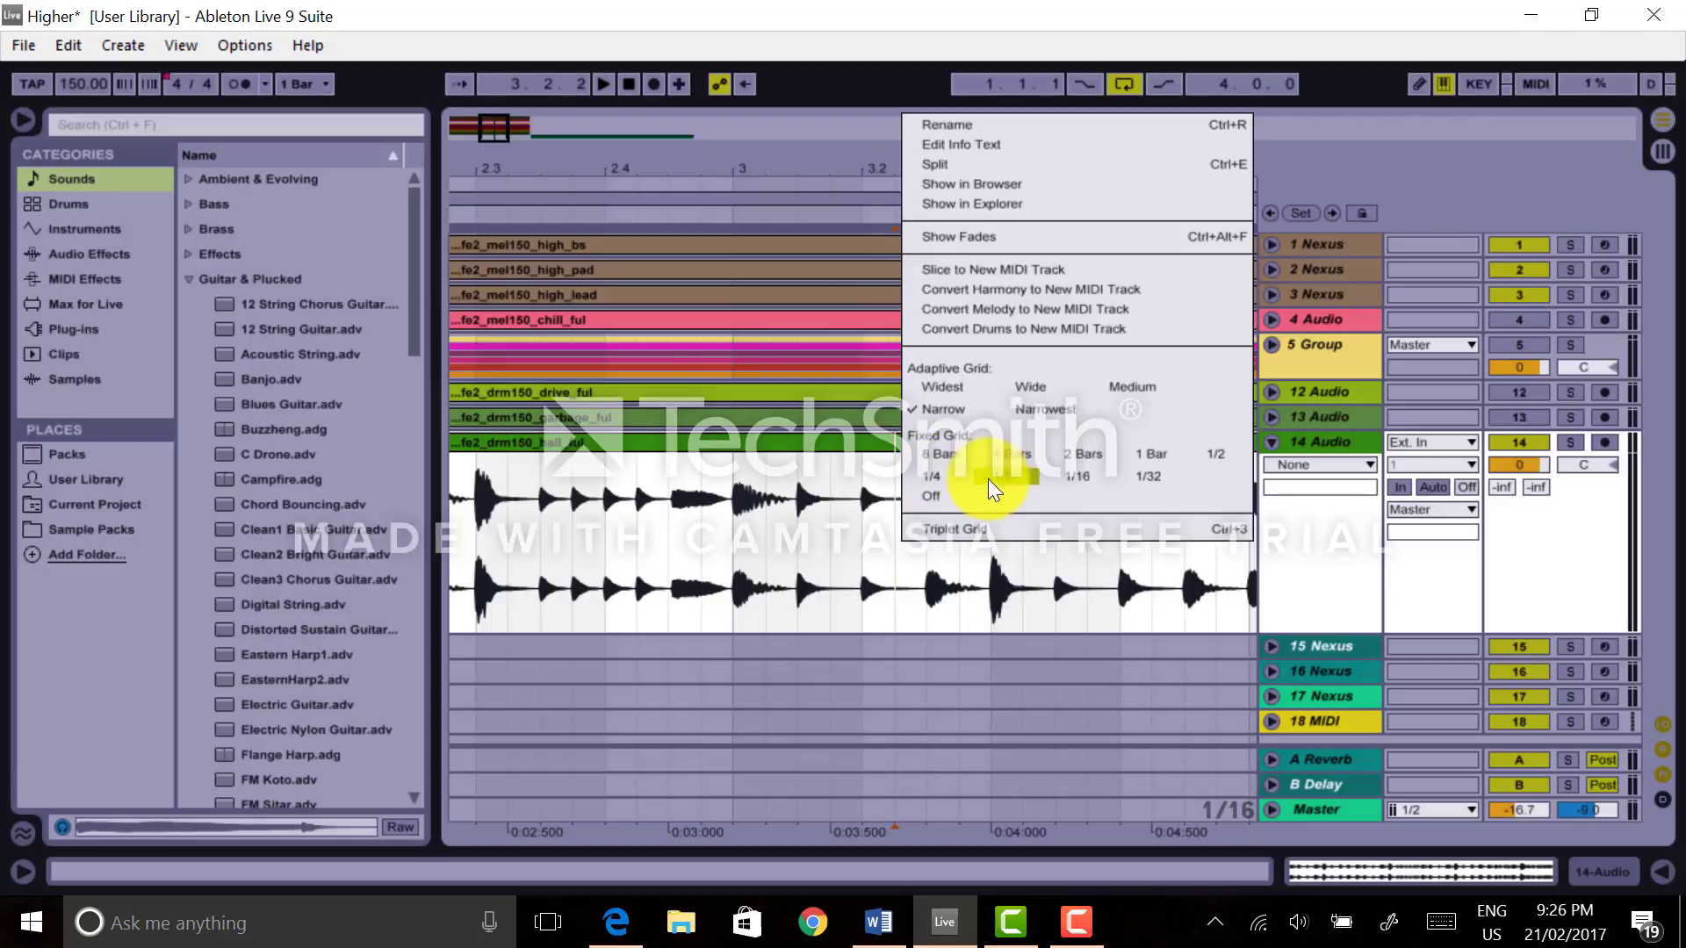
pyautogui.click(933, 476)
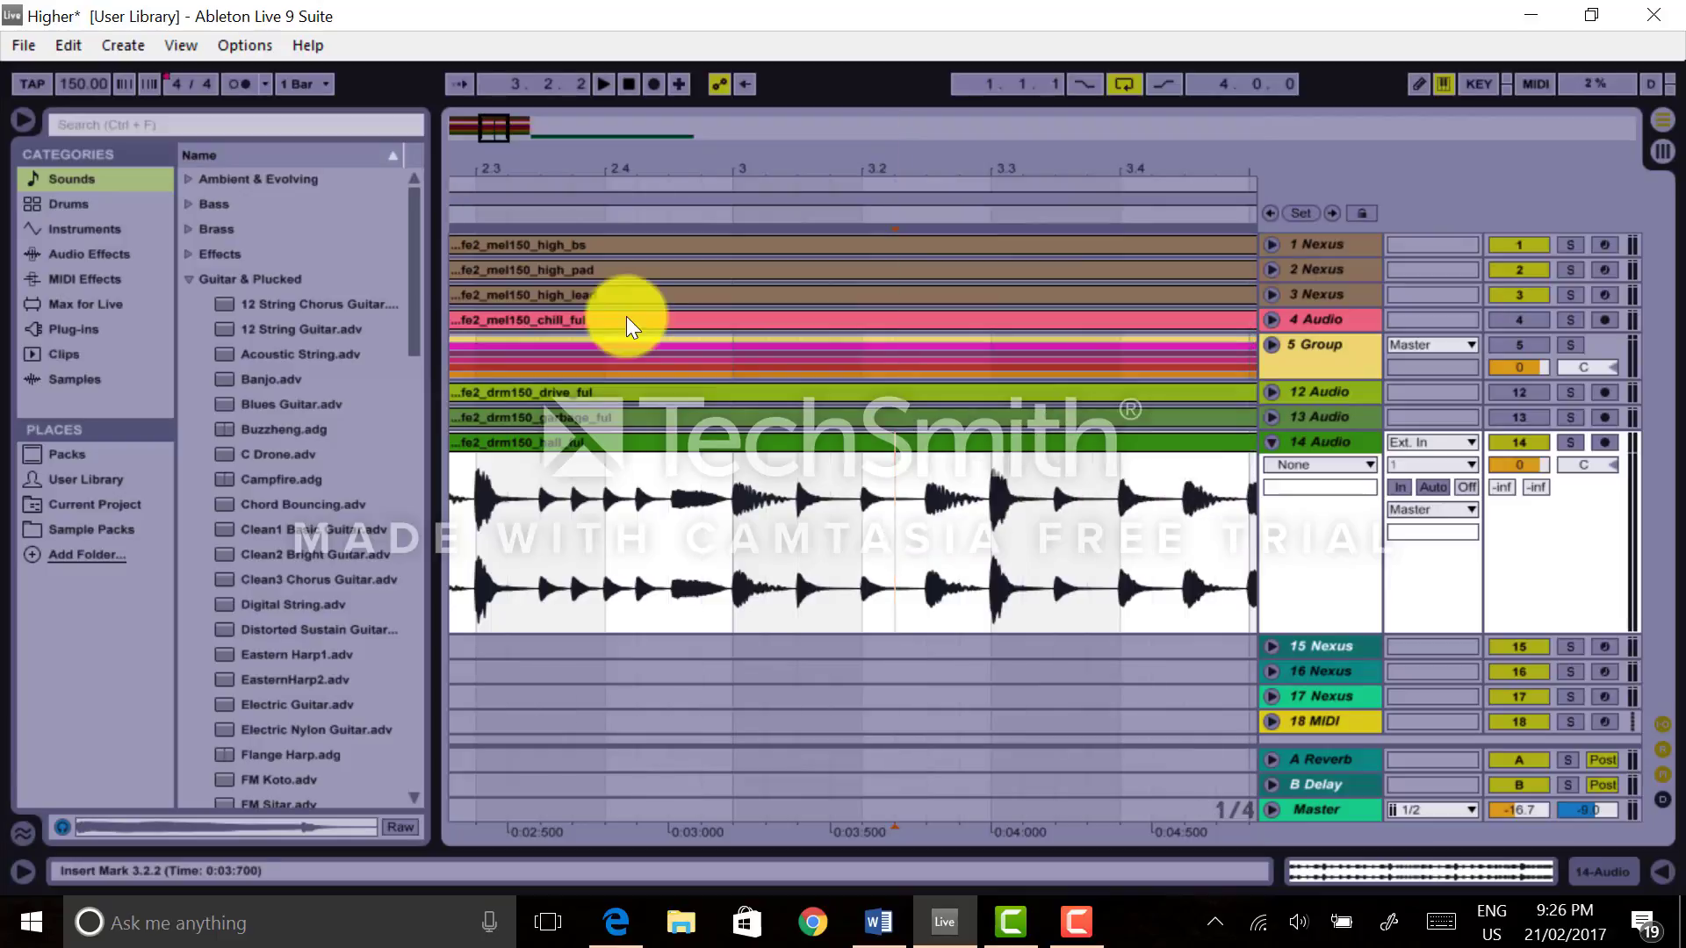
pyautogui.rightClick(866, 519)
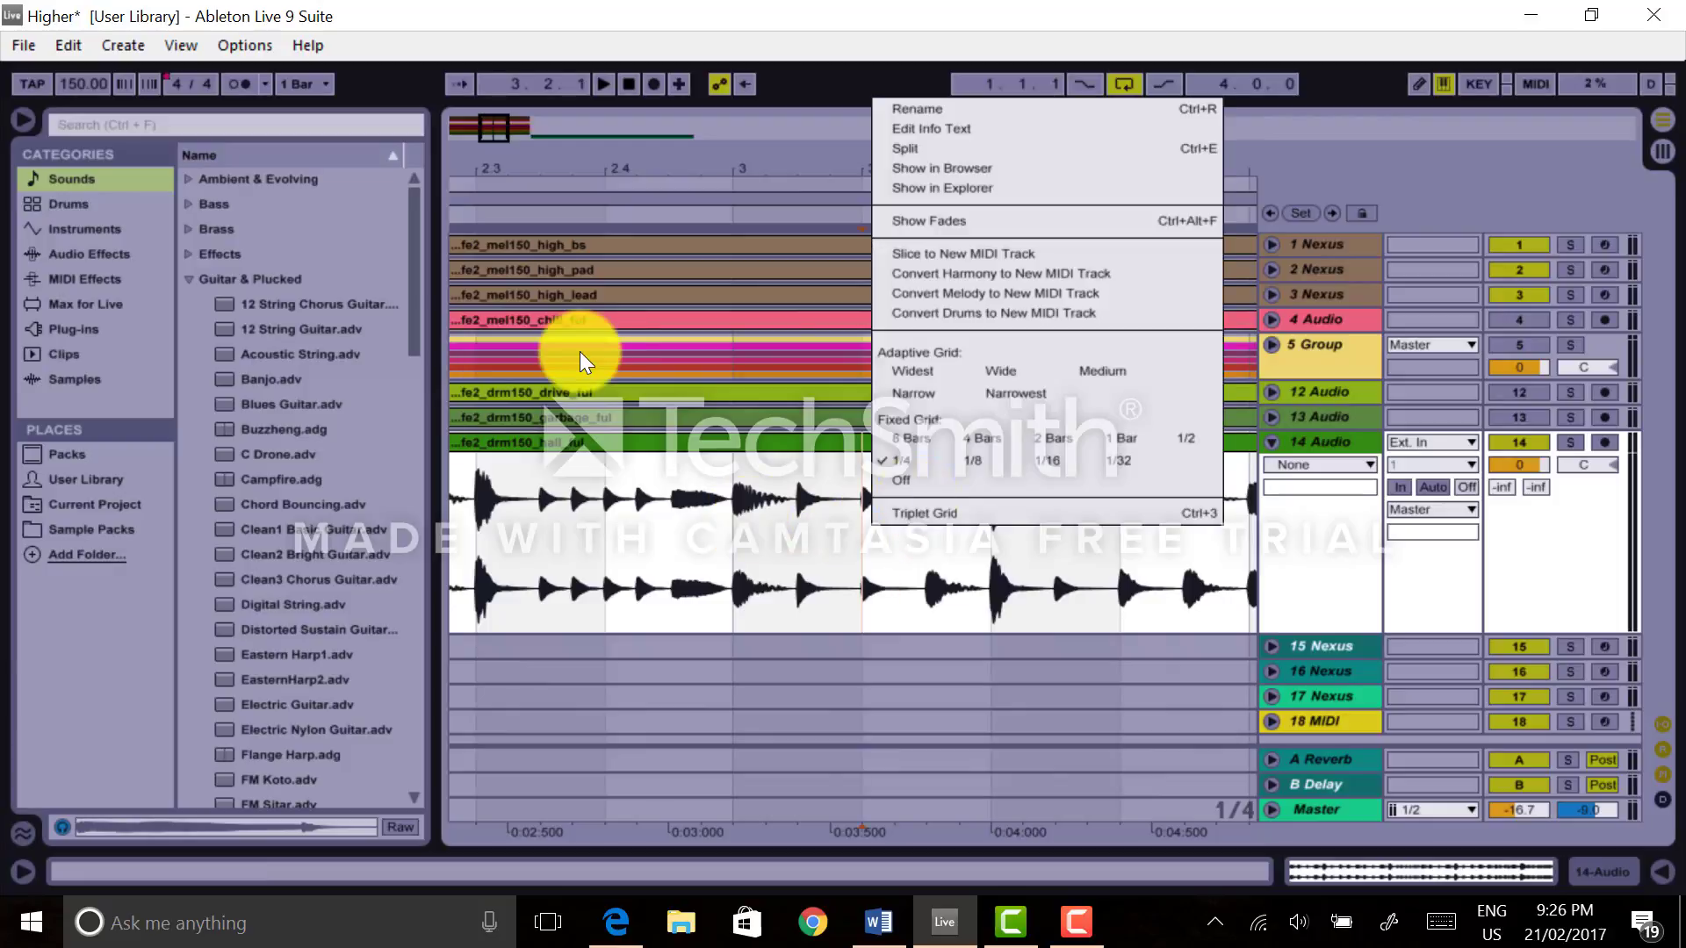
pyautogui.click(989, 460)
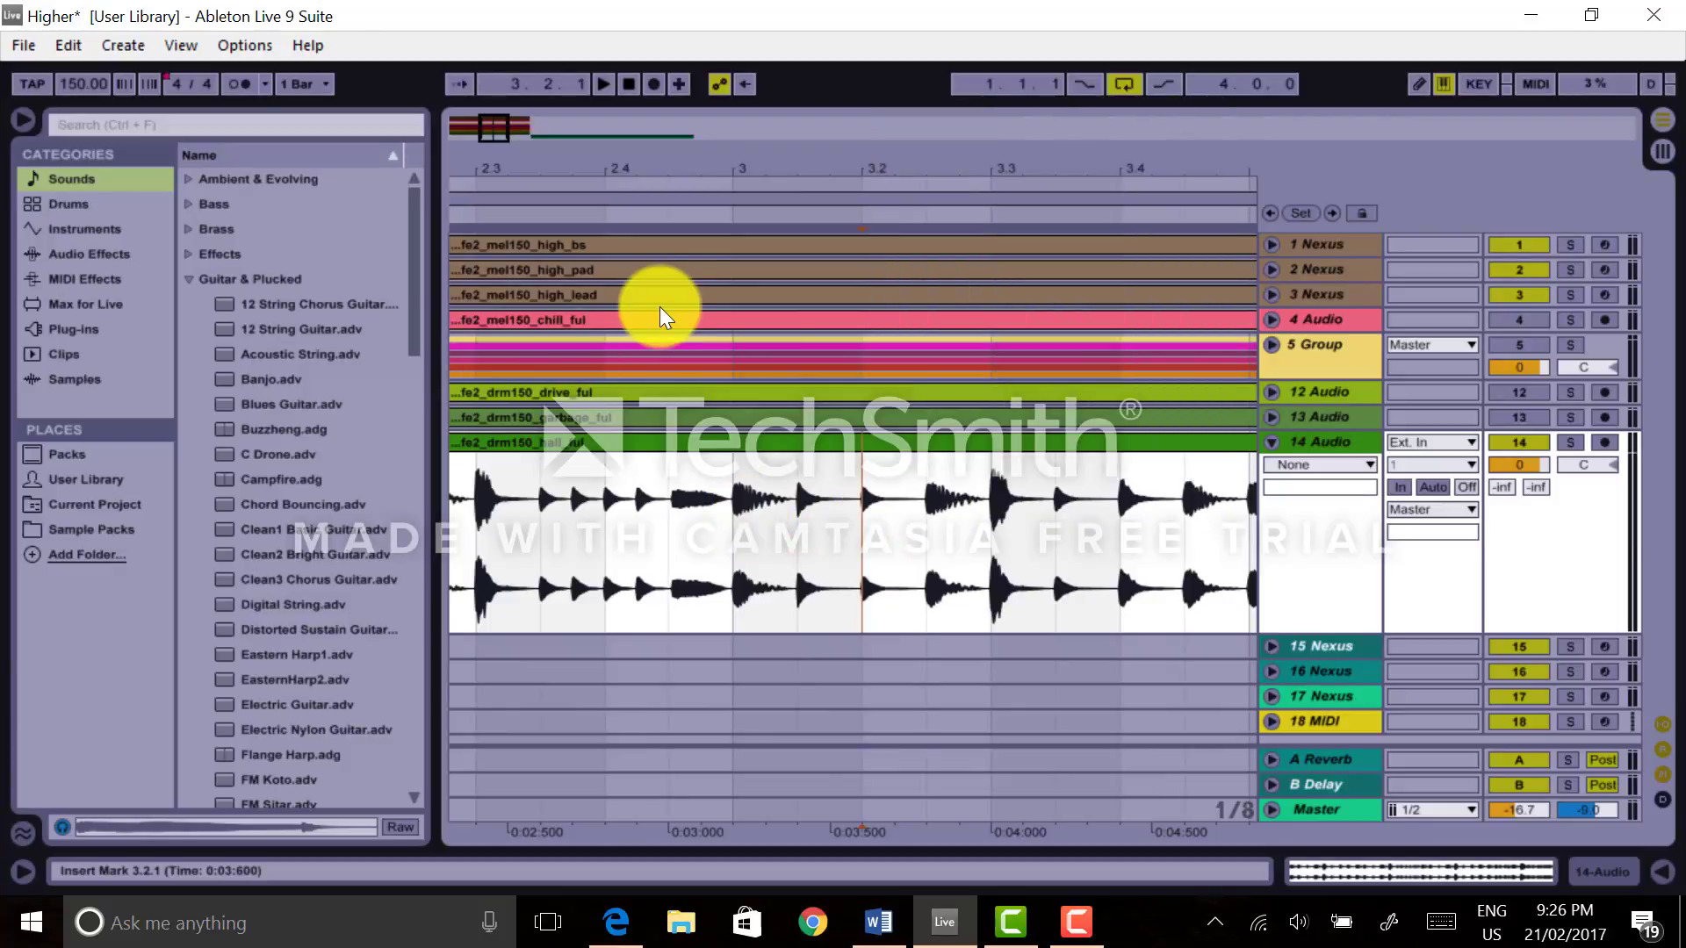
# - Change the fixed grid to 1/16, then to 1 Bar, and compare its spacing at different magnifications
pyautogui.rightClick(925, 534)
pyautogui.click(1105, 454)
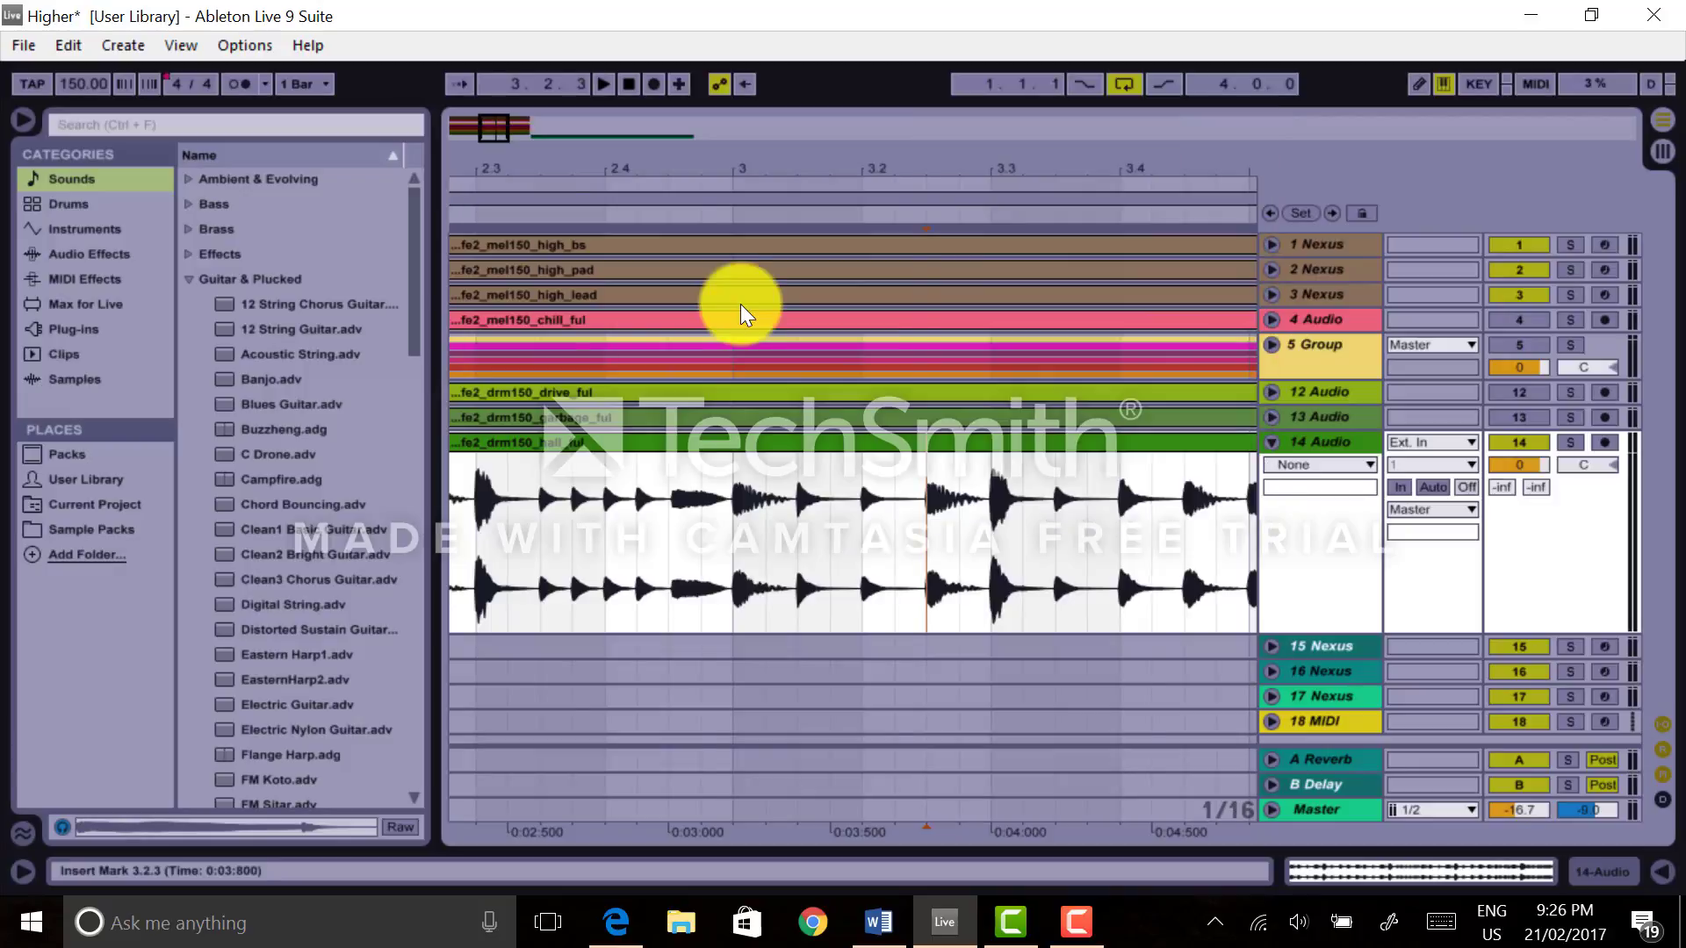
pyautogui.rightClick(889, 546)
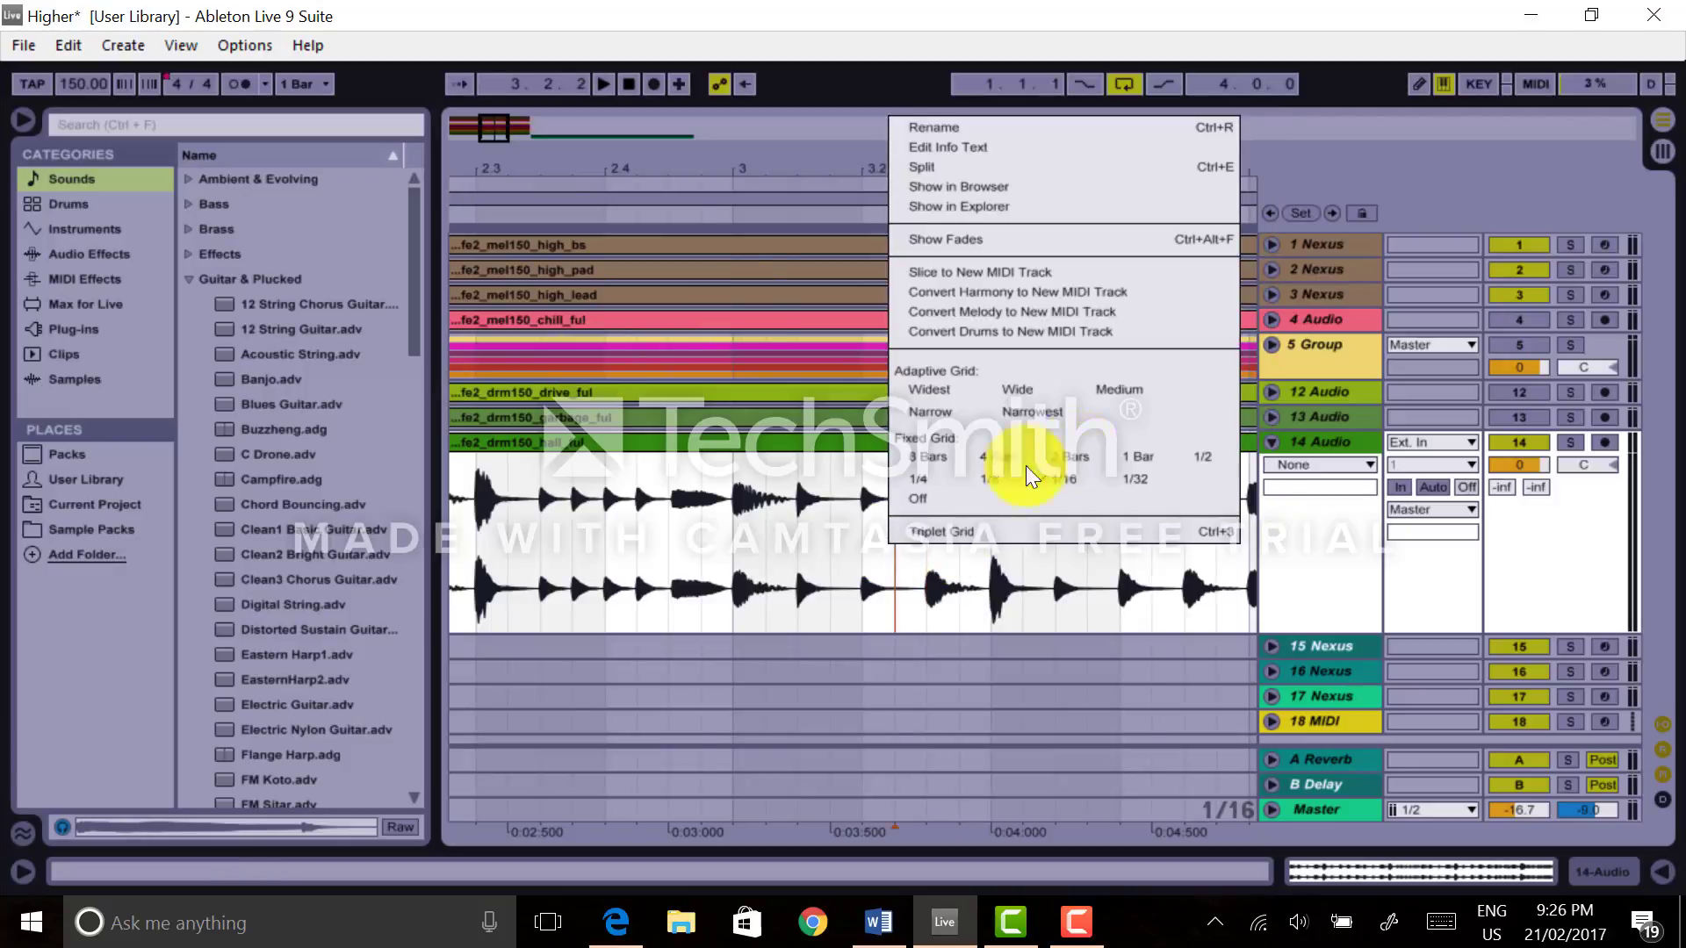
pyautogui.click(1167, 455)
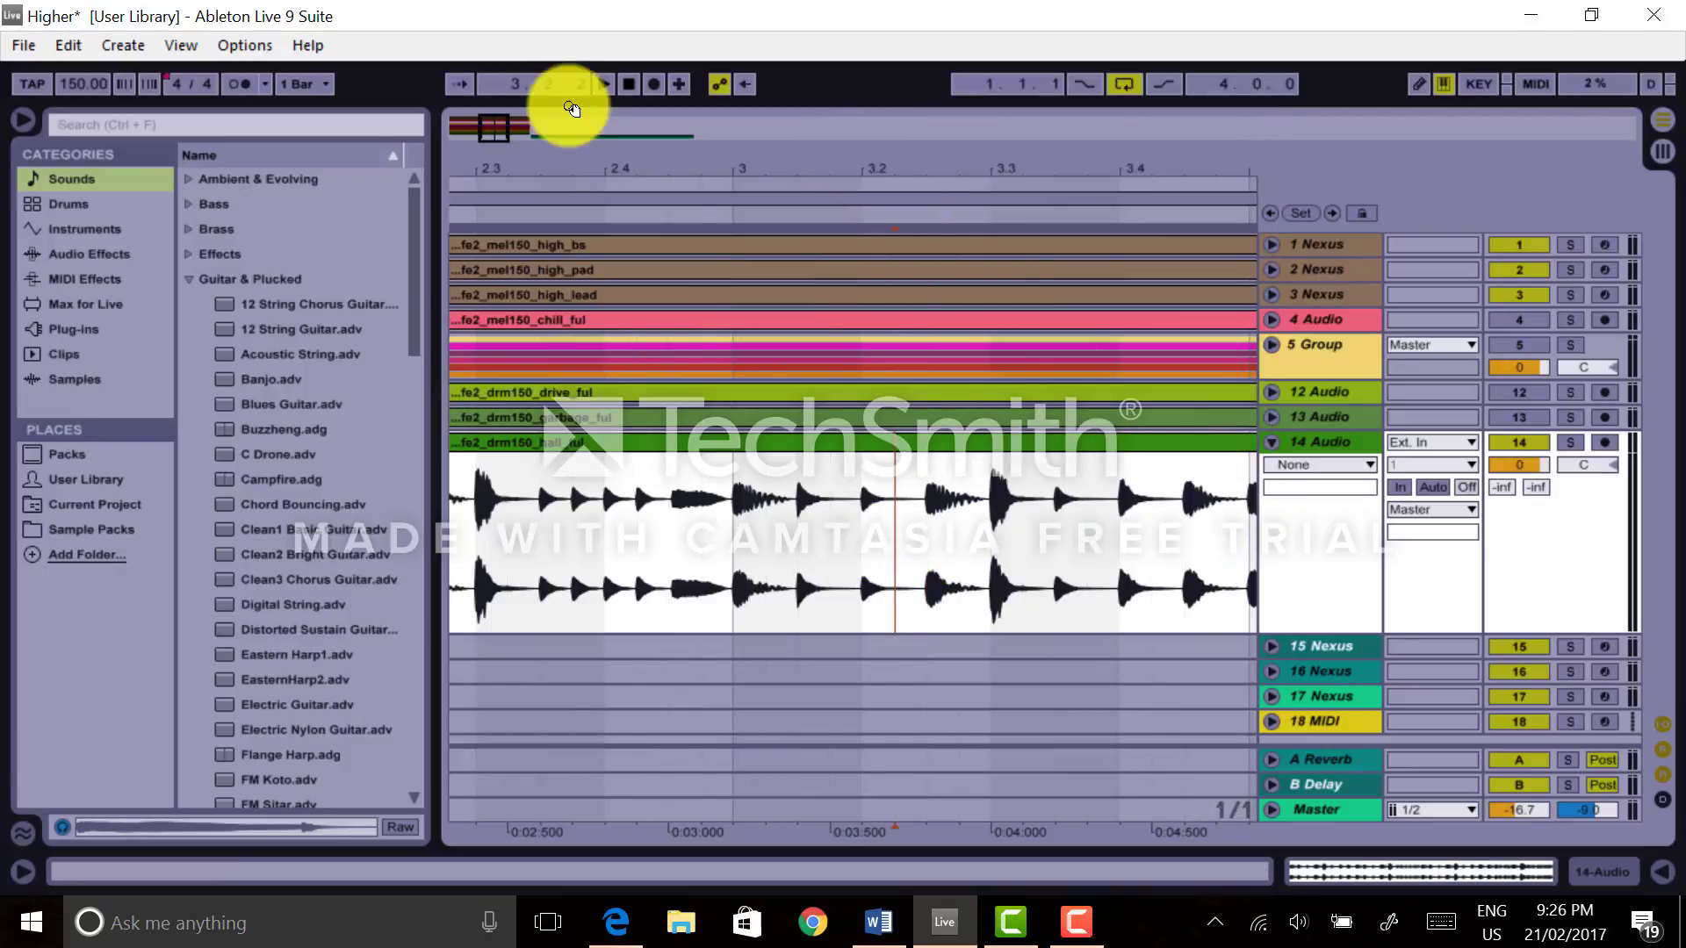
pyautogui.moveTo(571, 108); pyautogui.dragTo(849, 157)
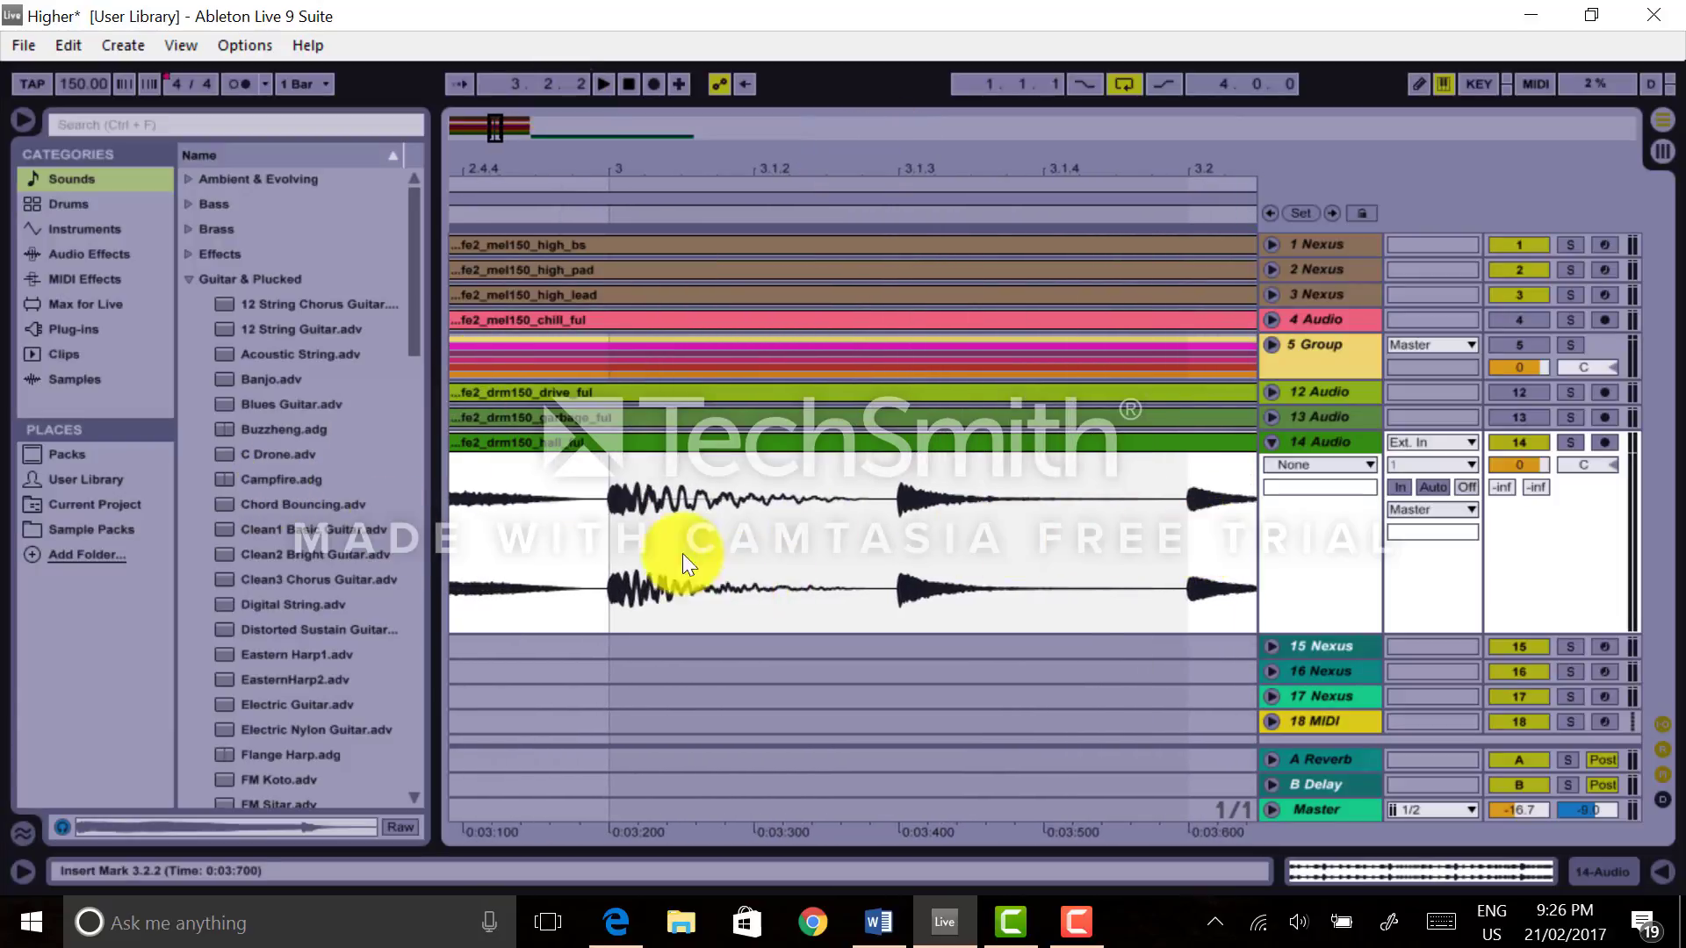
pyautogui.moveTo(1005, 163); pyautogui.dragTo(670, 107)
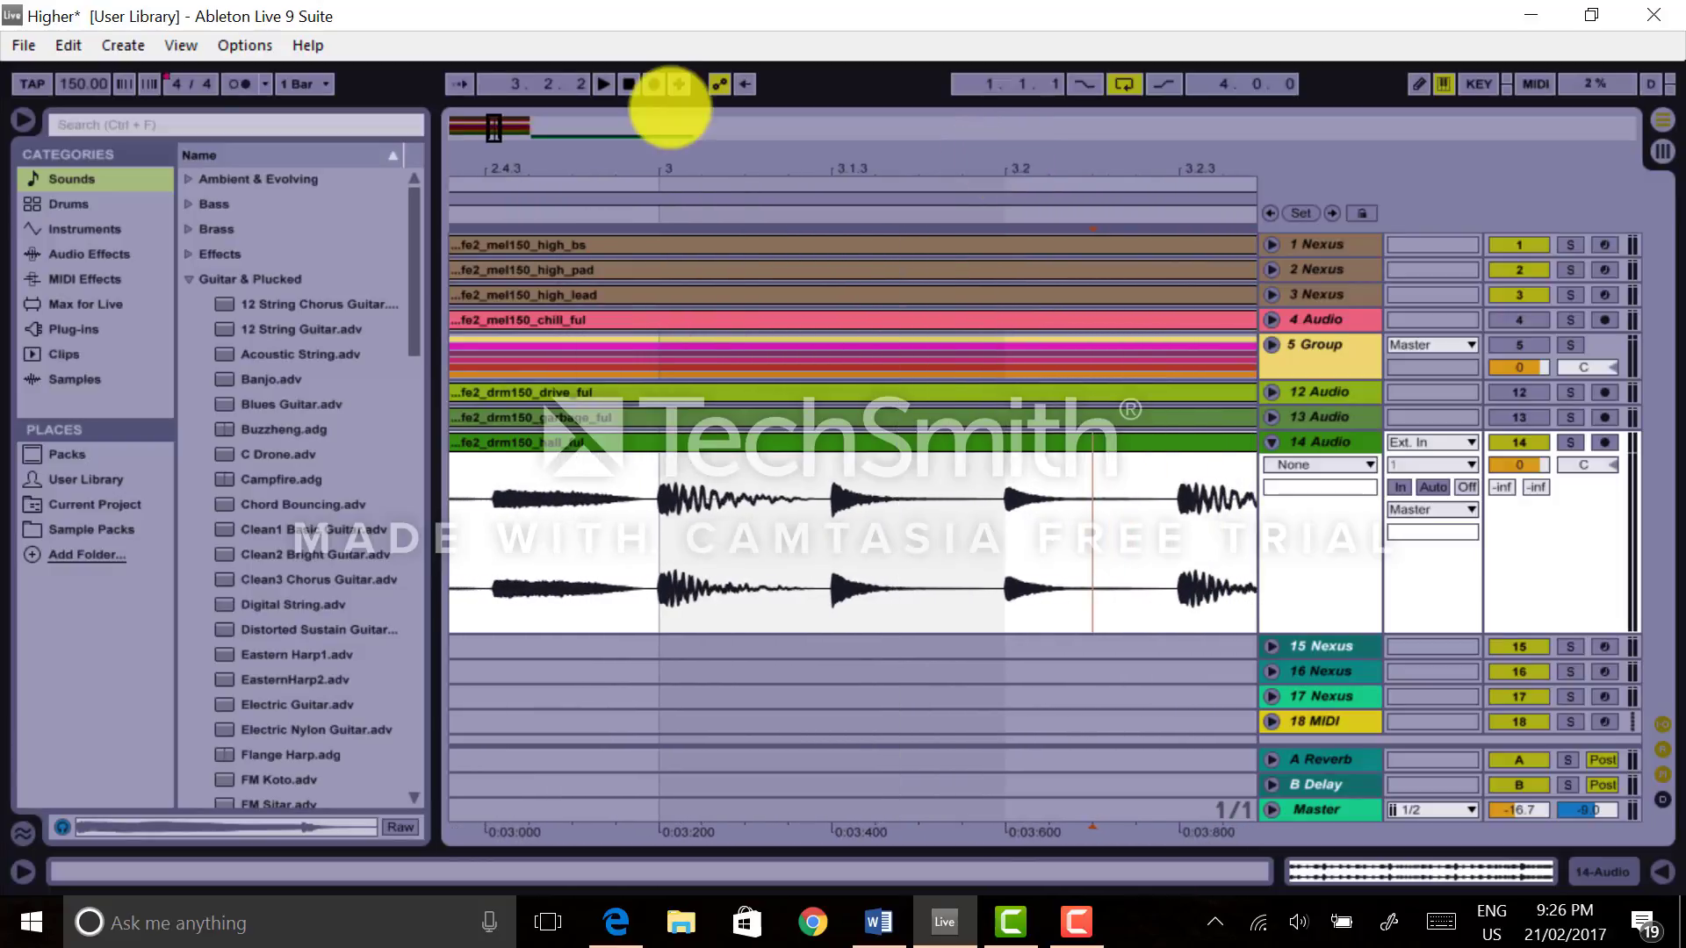
# - Switch the grid from fixed to adaptive Narrow and check how its spacing follows the magnification
pyautogui.rightClick(933, 491)
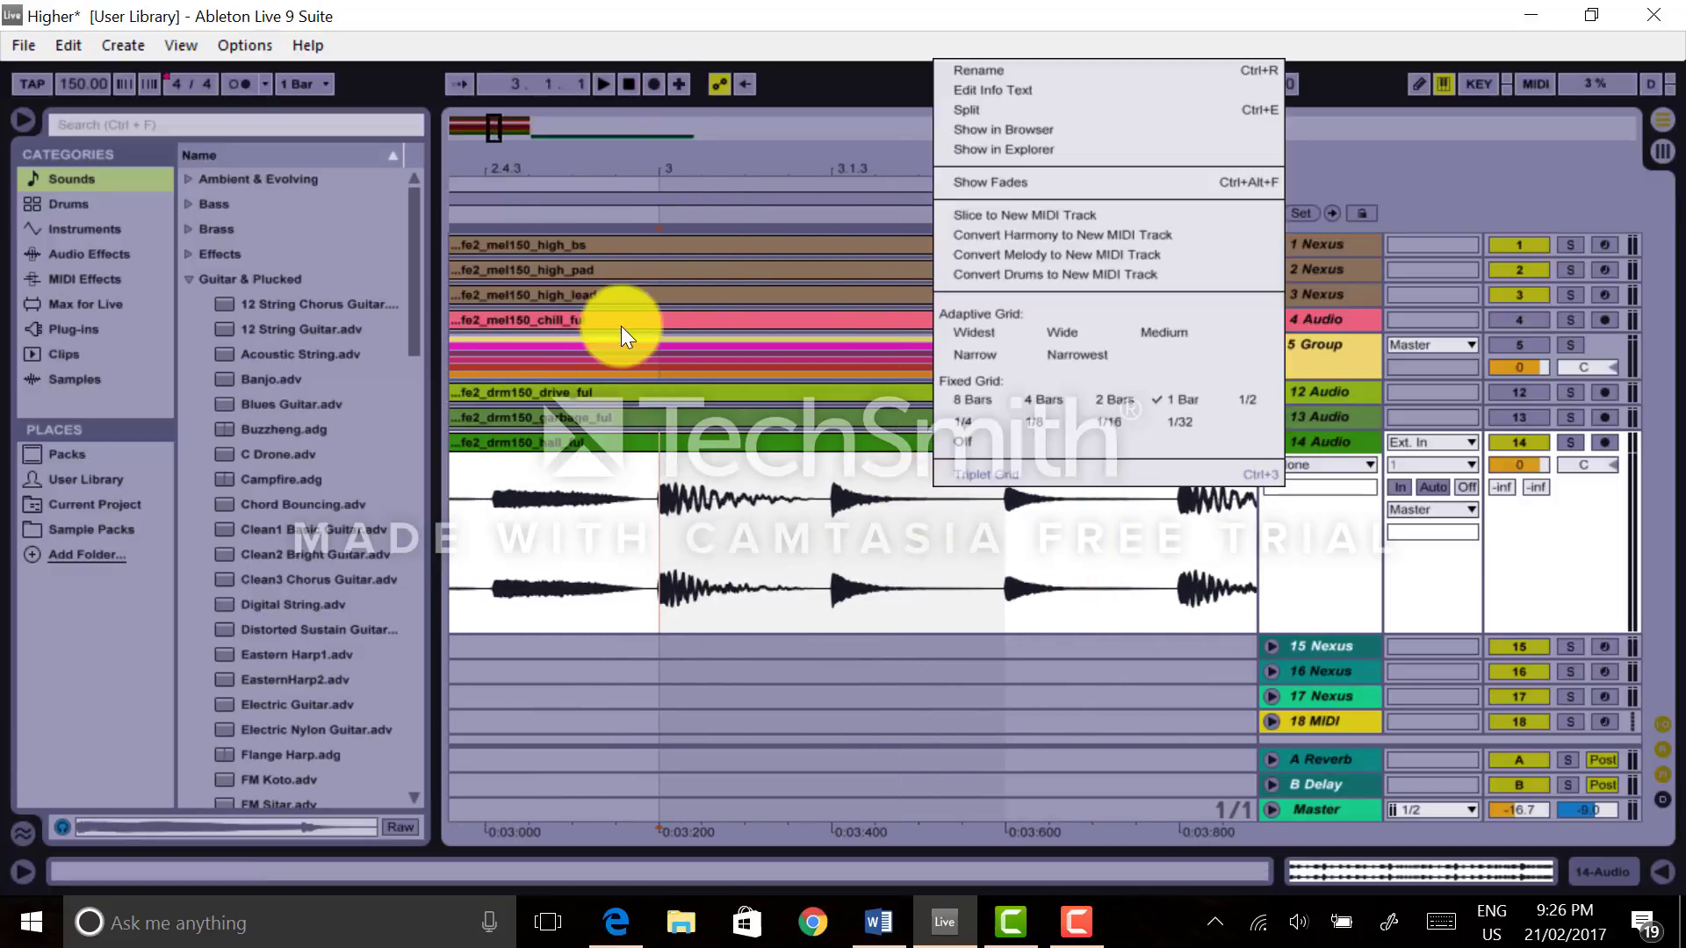
pyautogui.click(987, 350)
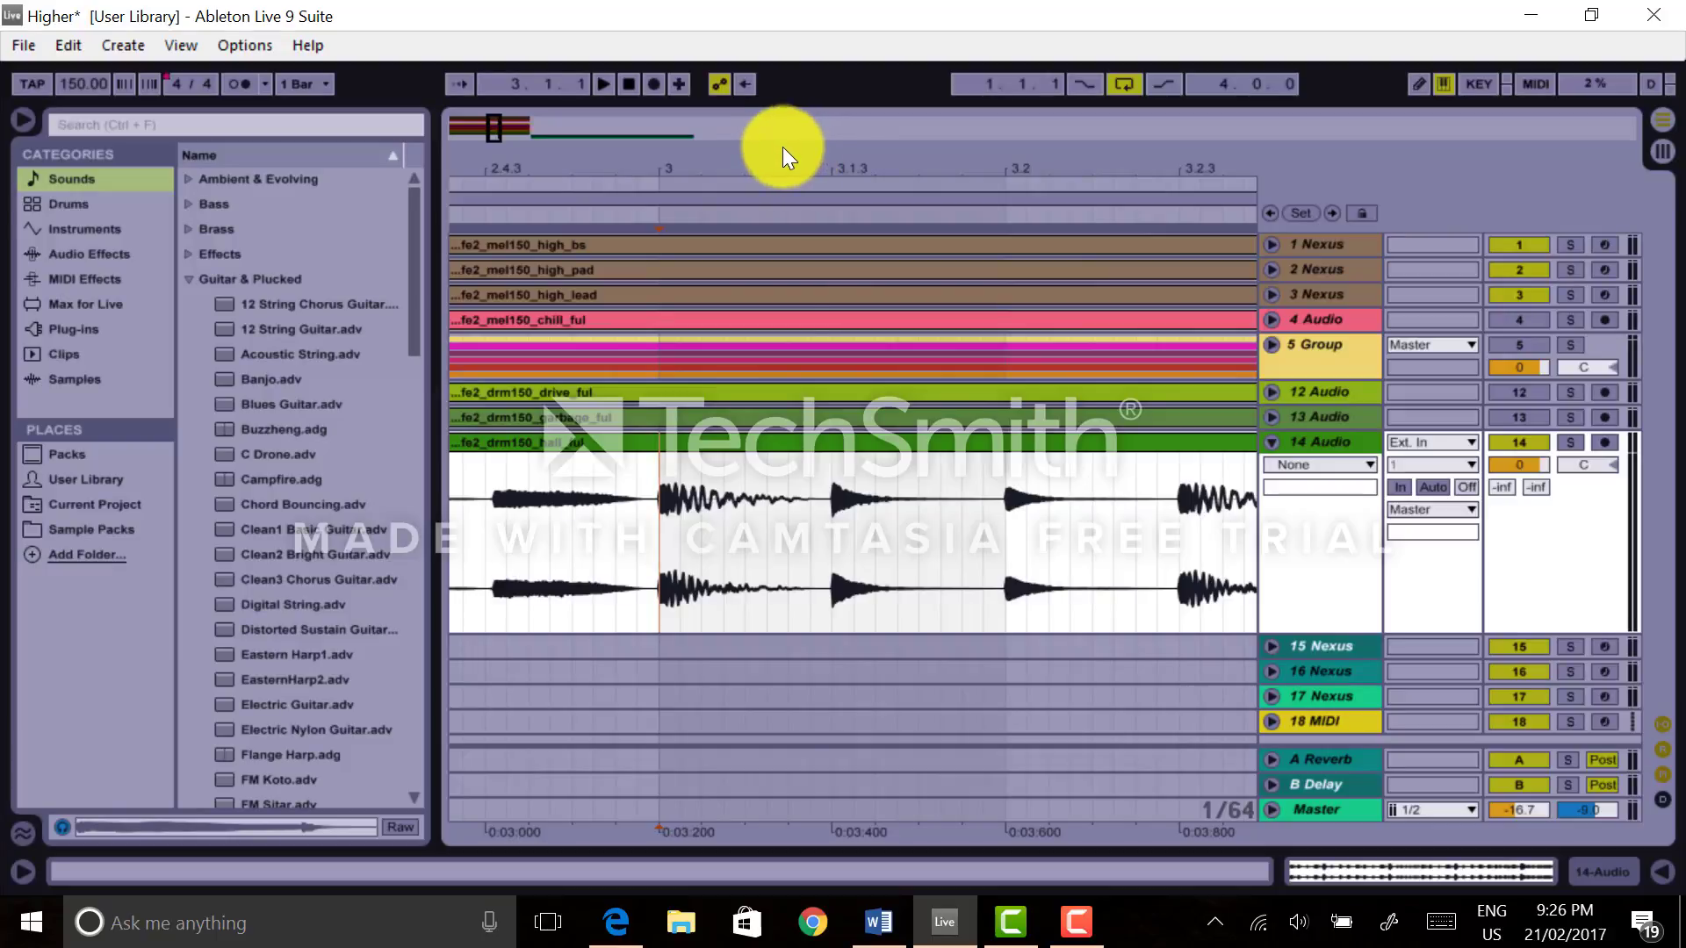
pyautogui.moveTo(782, 155); pyautogui.dragTo(782, 159)
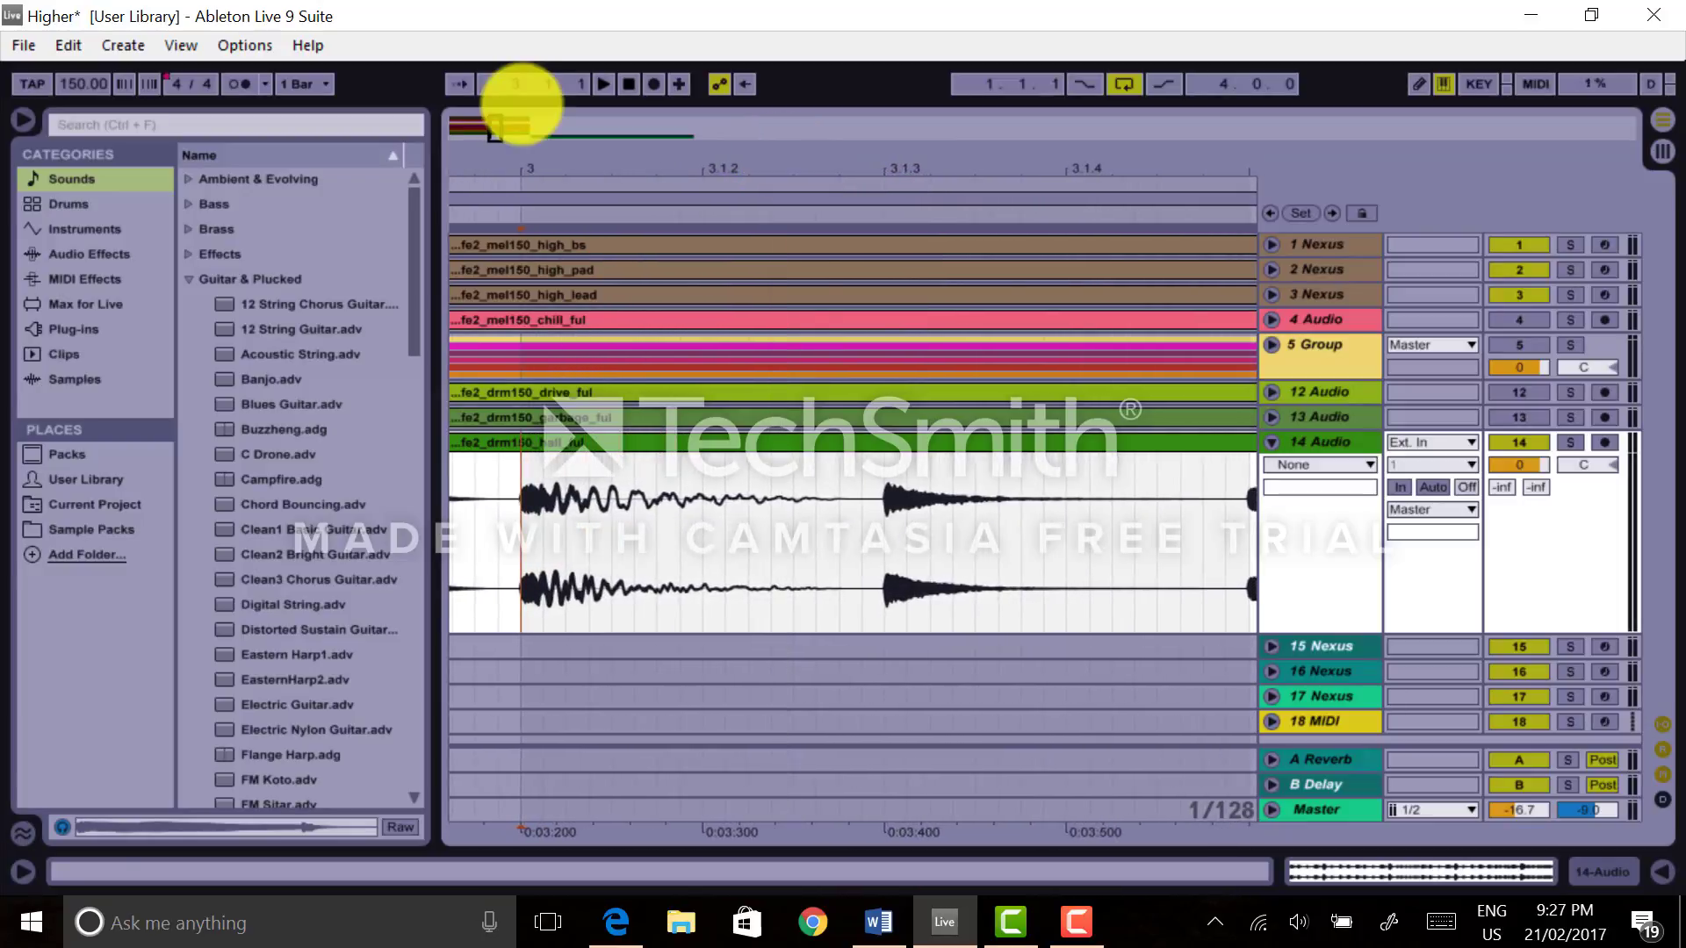
# - Switch the adaptive grid to Wide and compare its spacing at different magnifications
pyautogui.rightClick(820, 541)
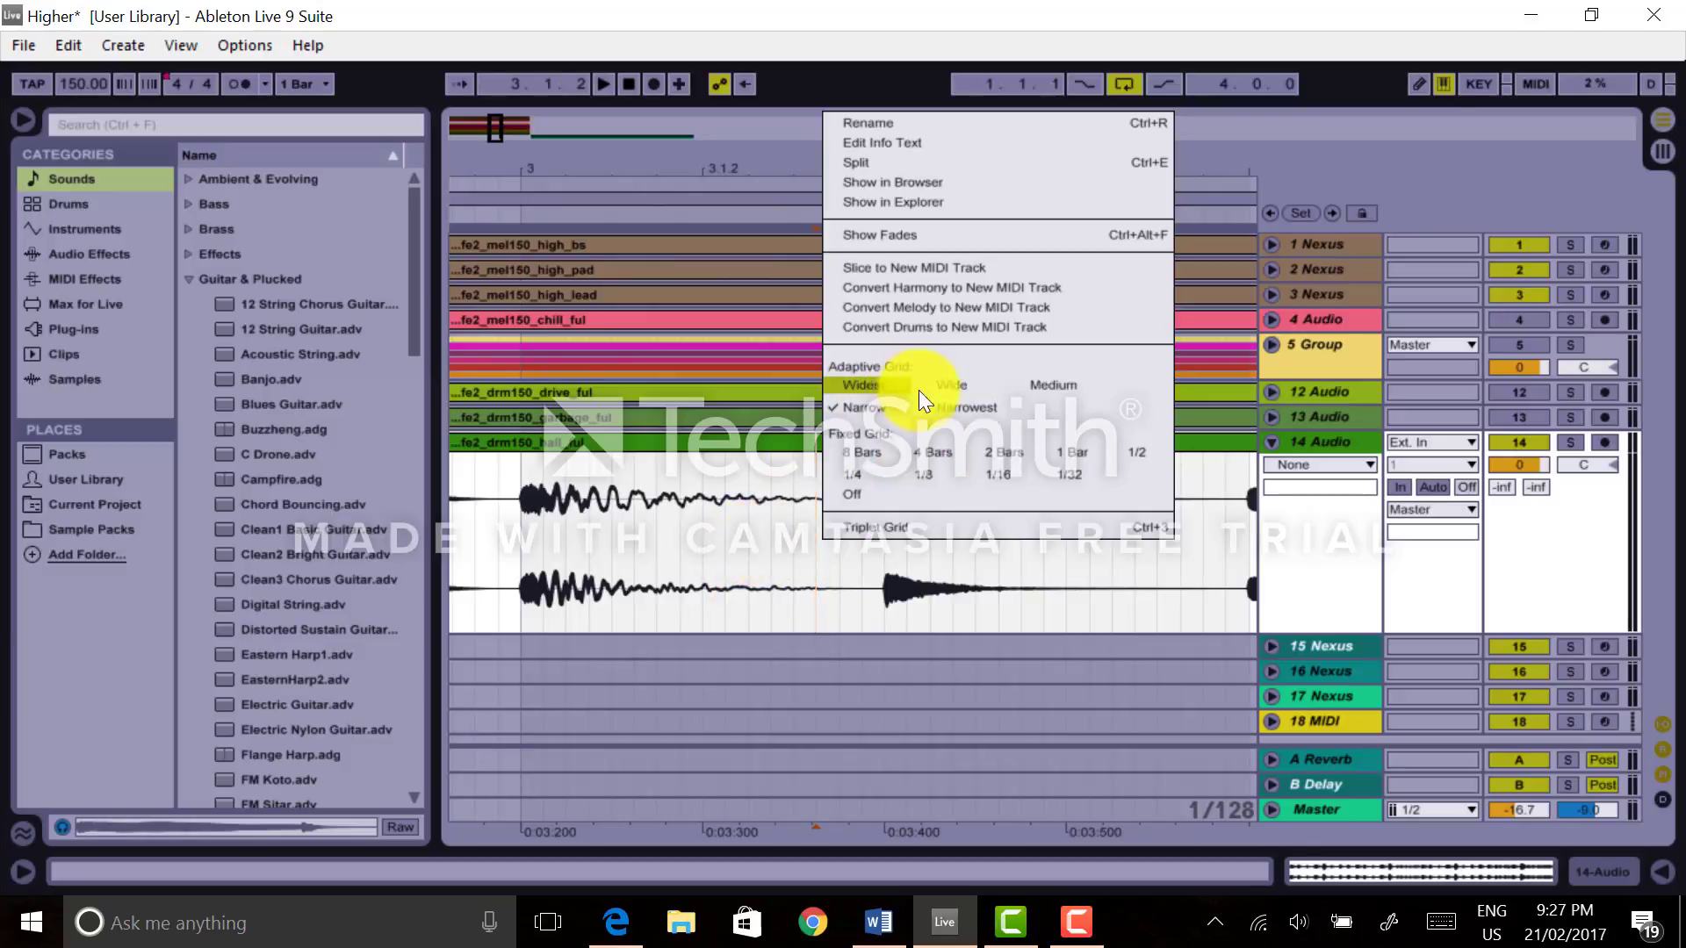
pyautogui.click(952, 384)
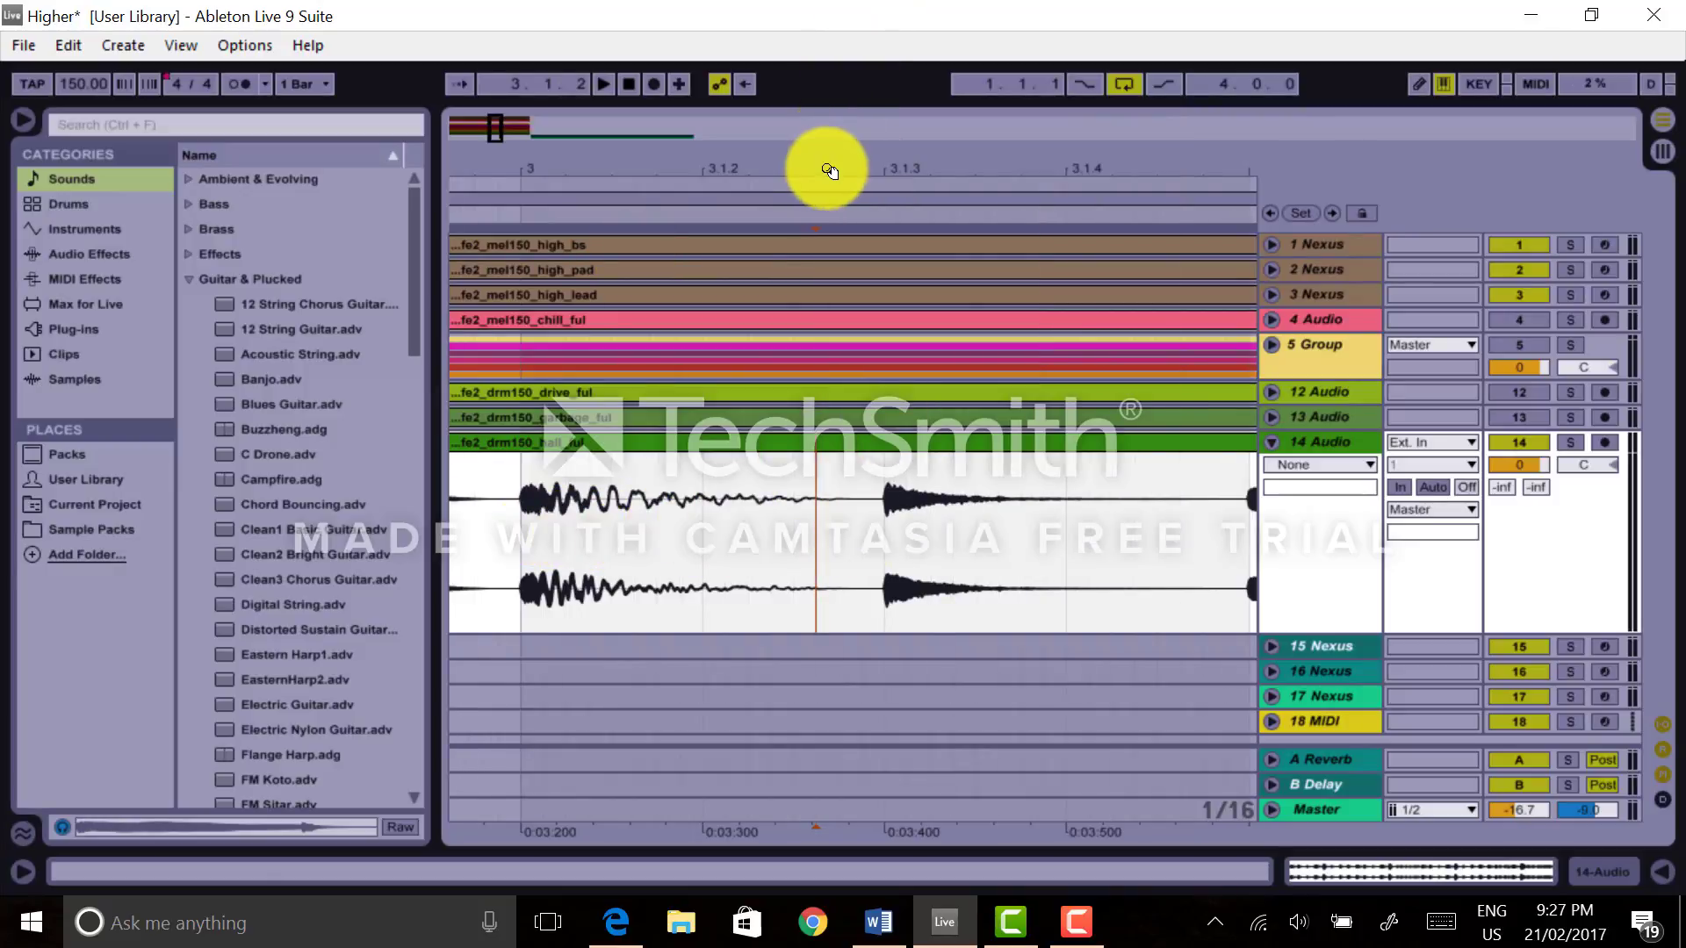
pyautogui.moveTo(829, 169); pyautogui.dragTo(825, 164)
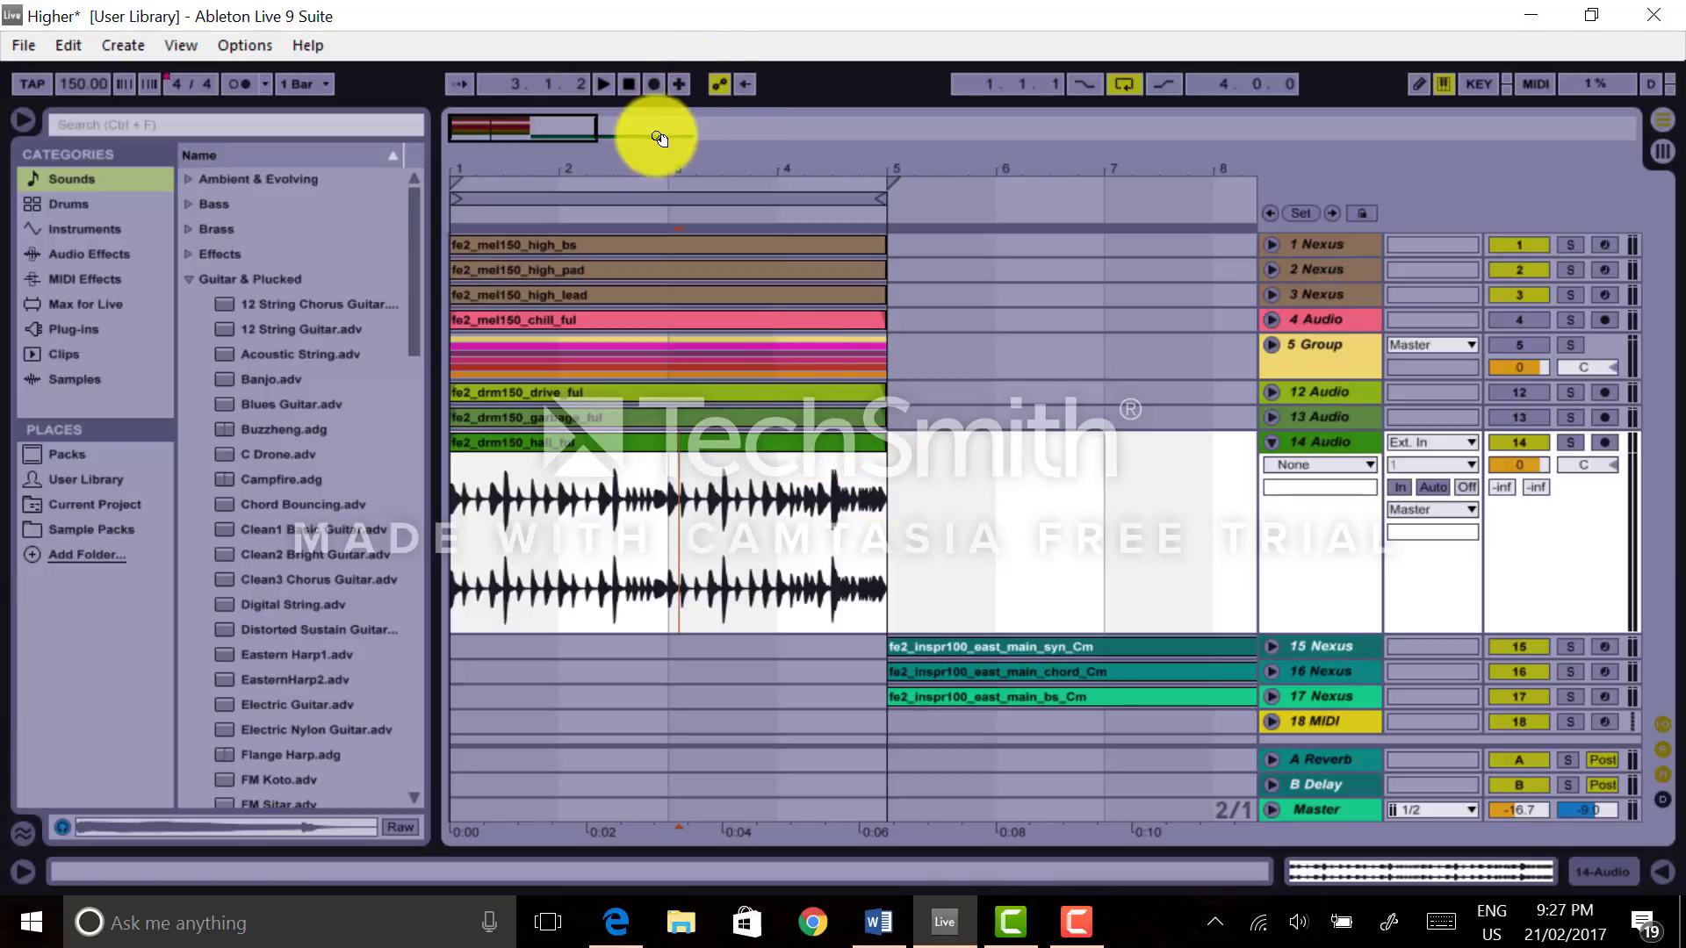
pyautogui.moveTo(661, 164); pyautogui.dragTo(658, 164)
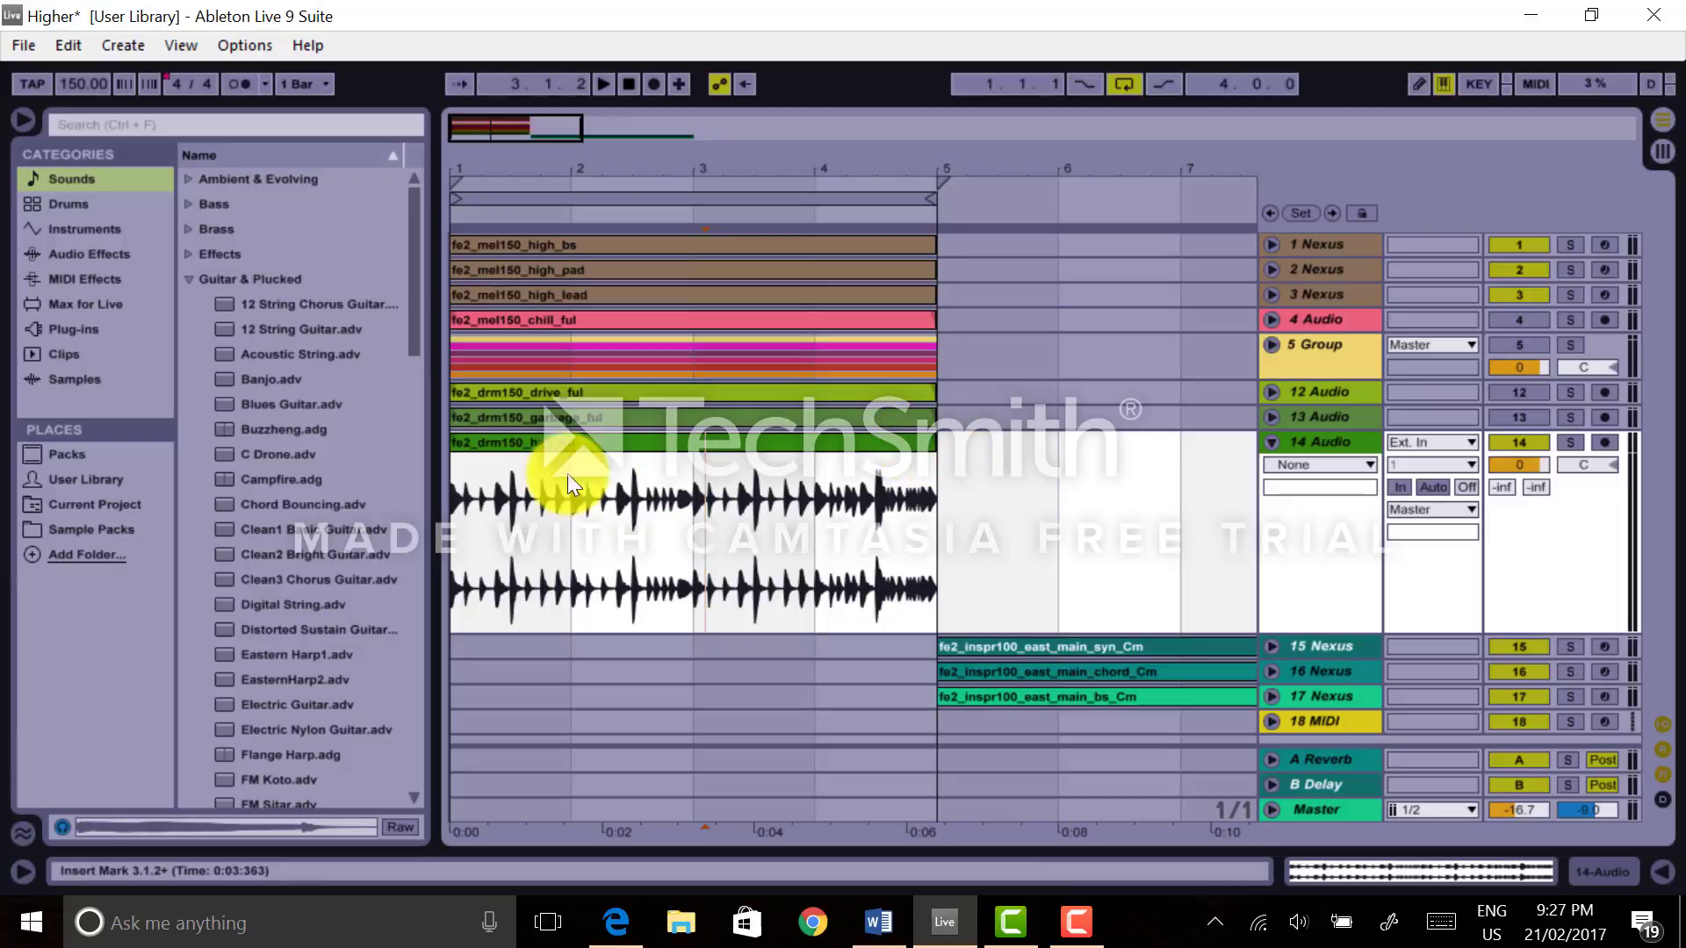
# - Try trimming the end of the fe2_drm150_hall_ful clip to 4.1.1 with Wide grid snapping, and return it to bar 5
pyautogui.click(932, 445)
pyautogui.moveTo(933, 444)
pyautogui.mouseDown()
pyautogui.moveTo(668, 453)
pyautogui.moveTo(905, 456)
pyautogui.moveTo(603, 304)
pyautogui.moveTo(903, 456)
pyautogui.moveTo(894, 436)
pyautogui.moveTo(817, 437)
pyautogui.moveTo(935, 446)
pyautogui.mouseUp()
pyautogui.click(872, 461)
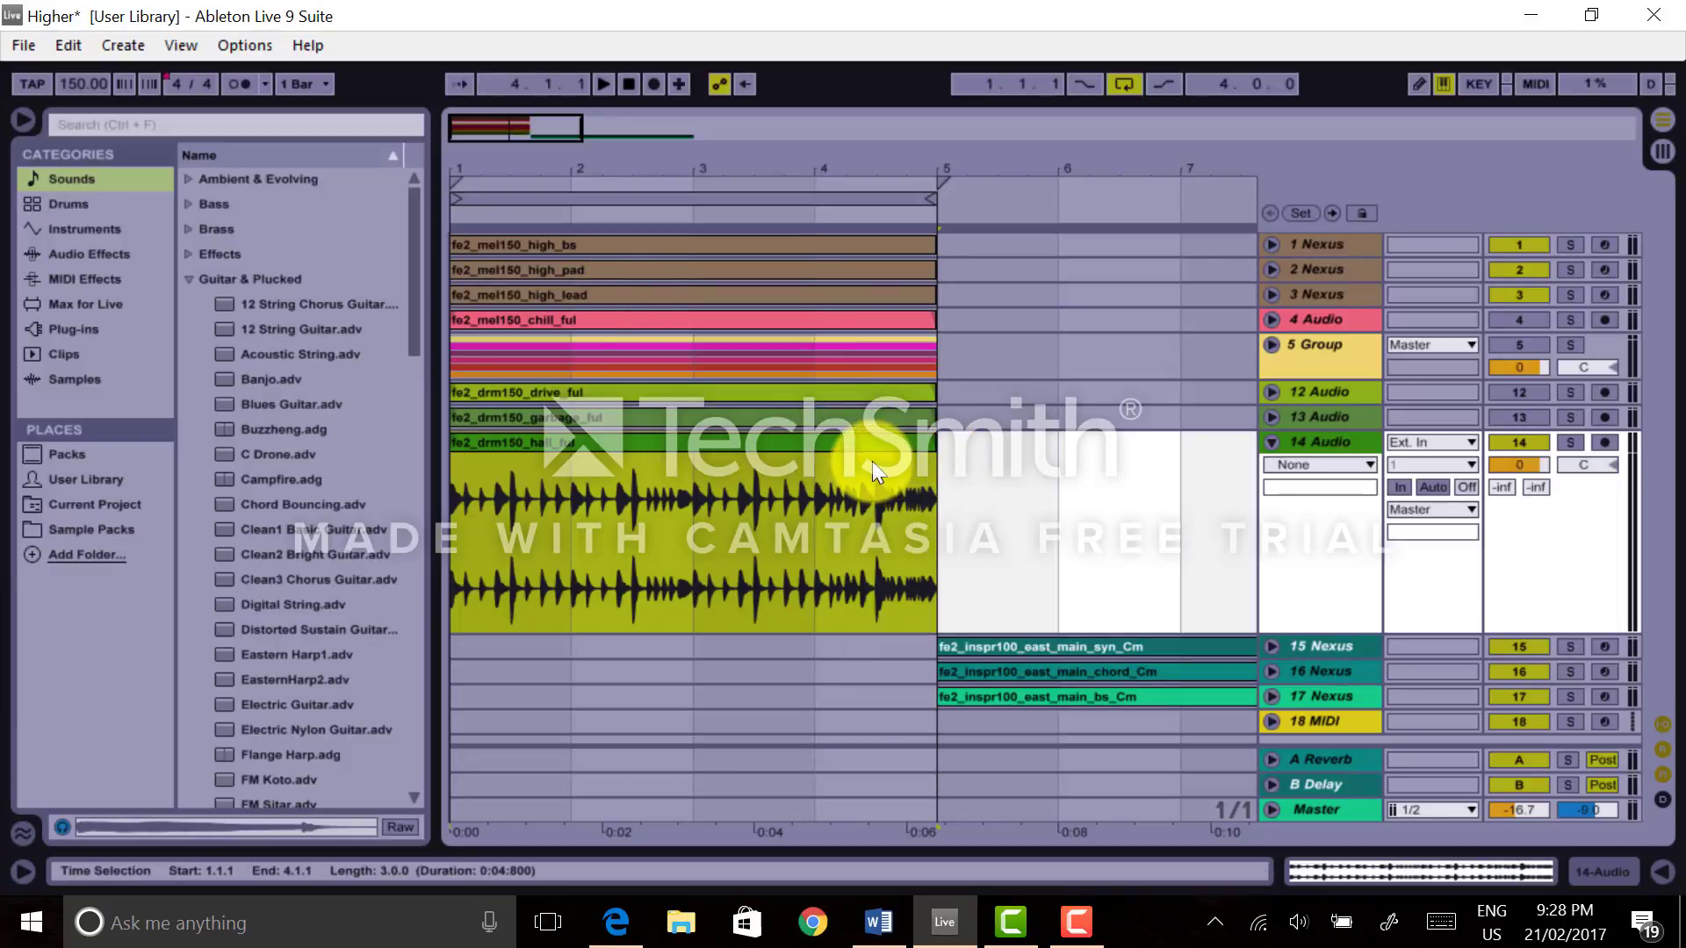
# - Try the adaptive Narrow grid, then turn the grid off for the 14 Audio clip
pyautogui.rightClick(872, 461)
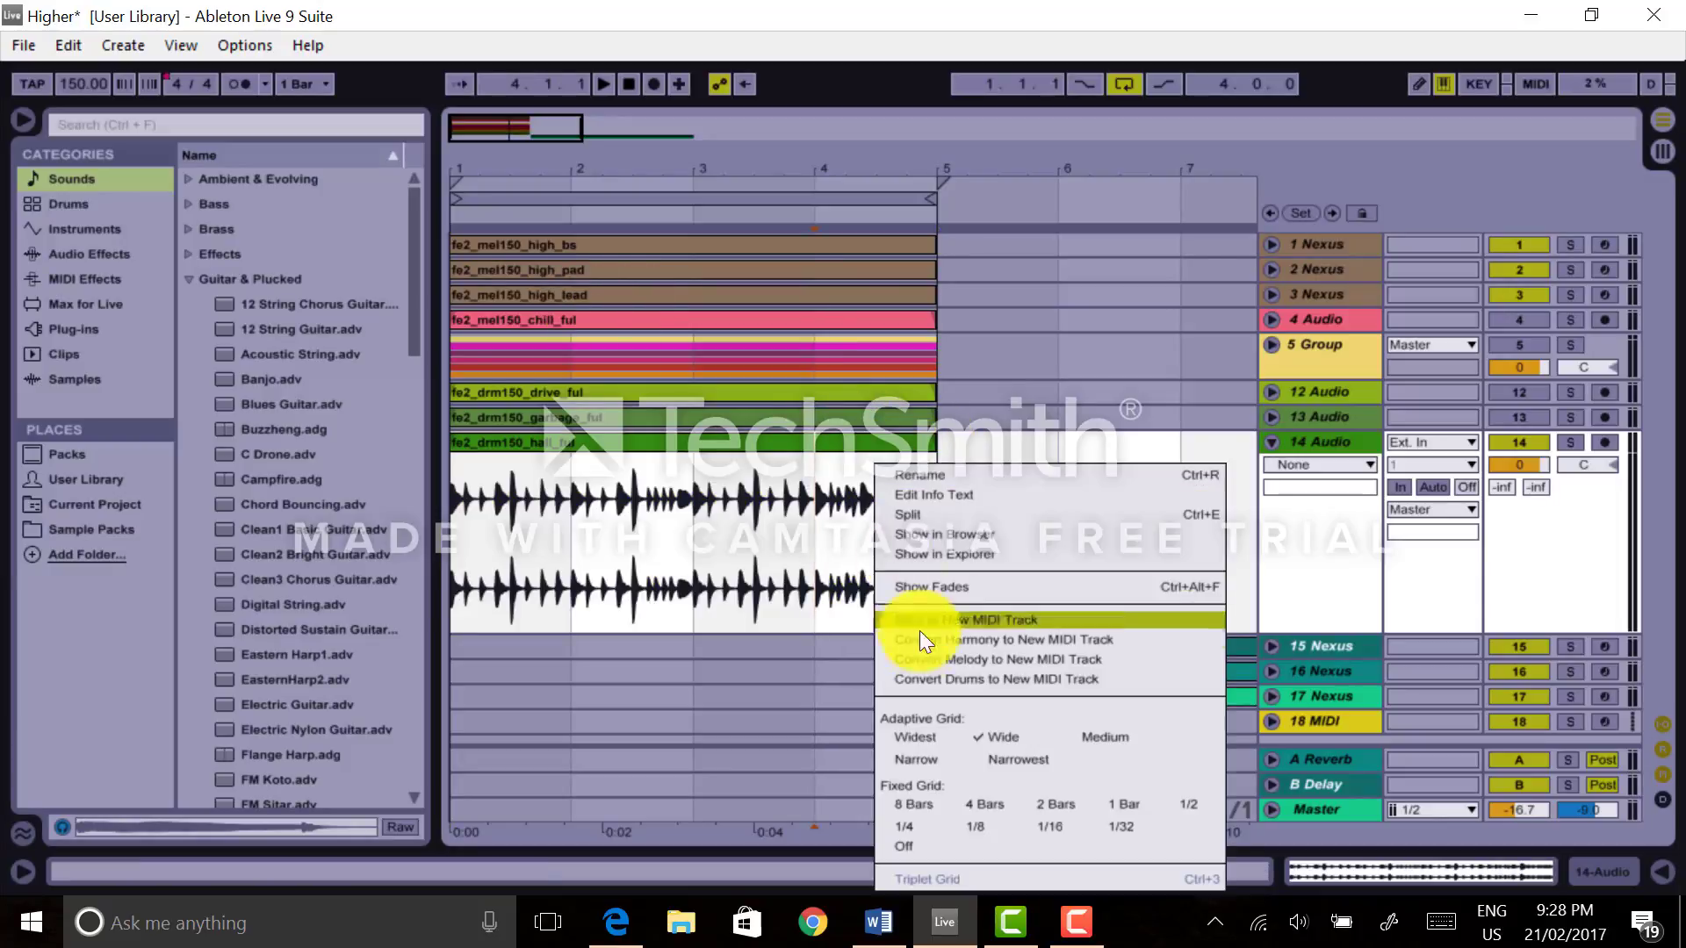
pyautogui.click(924, 757)
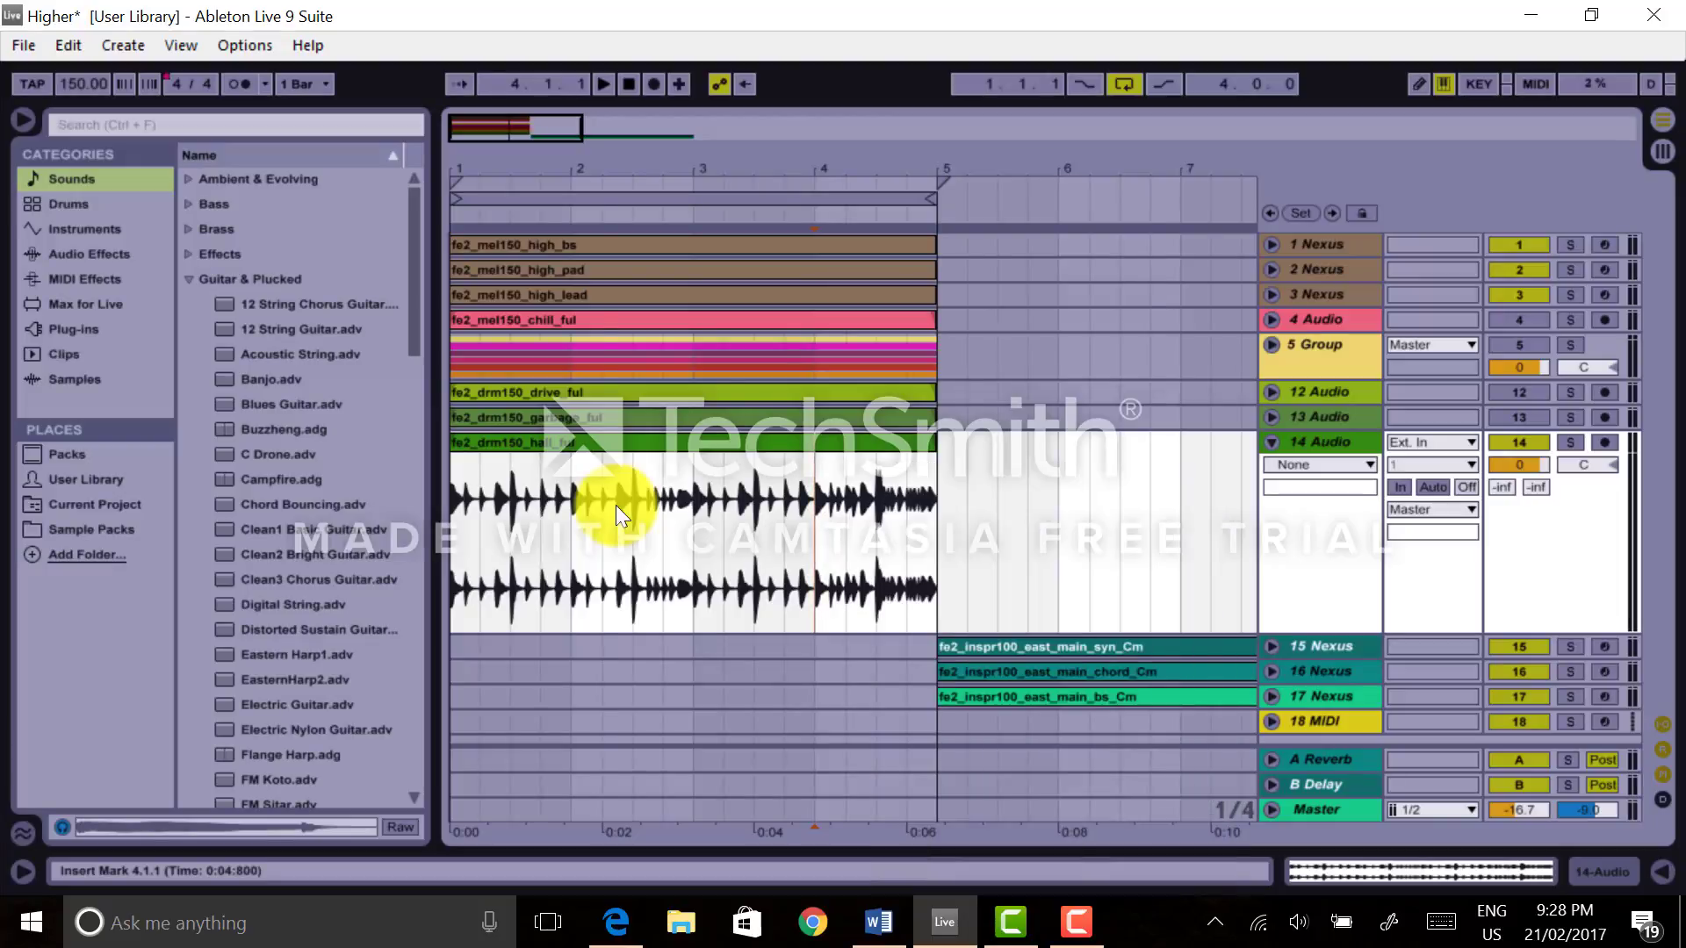
pyautogui.rightClick(845, 471)
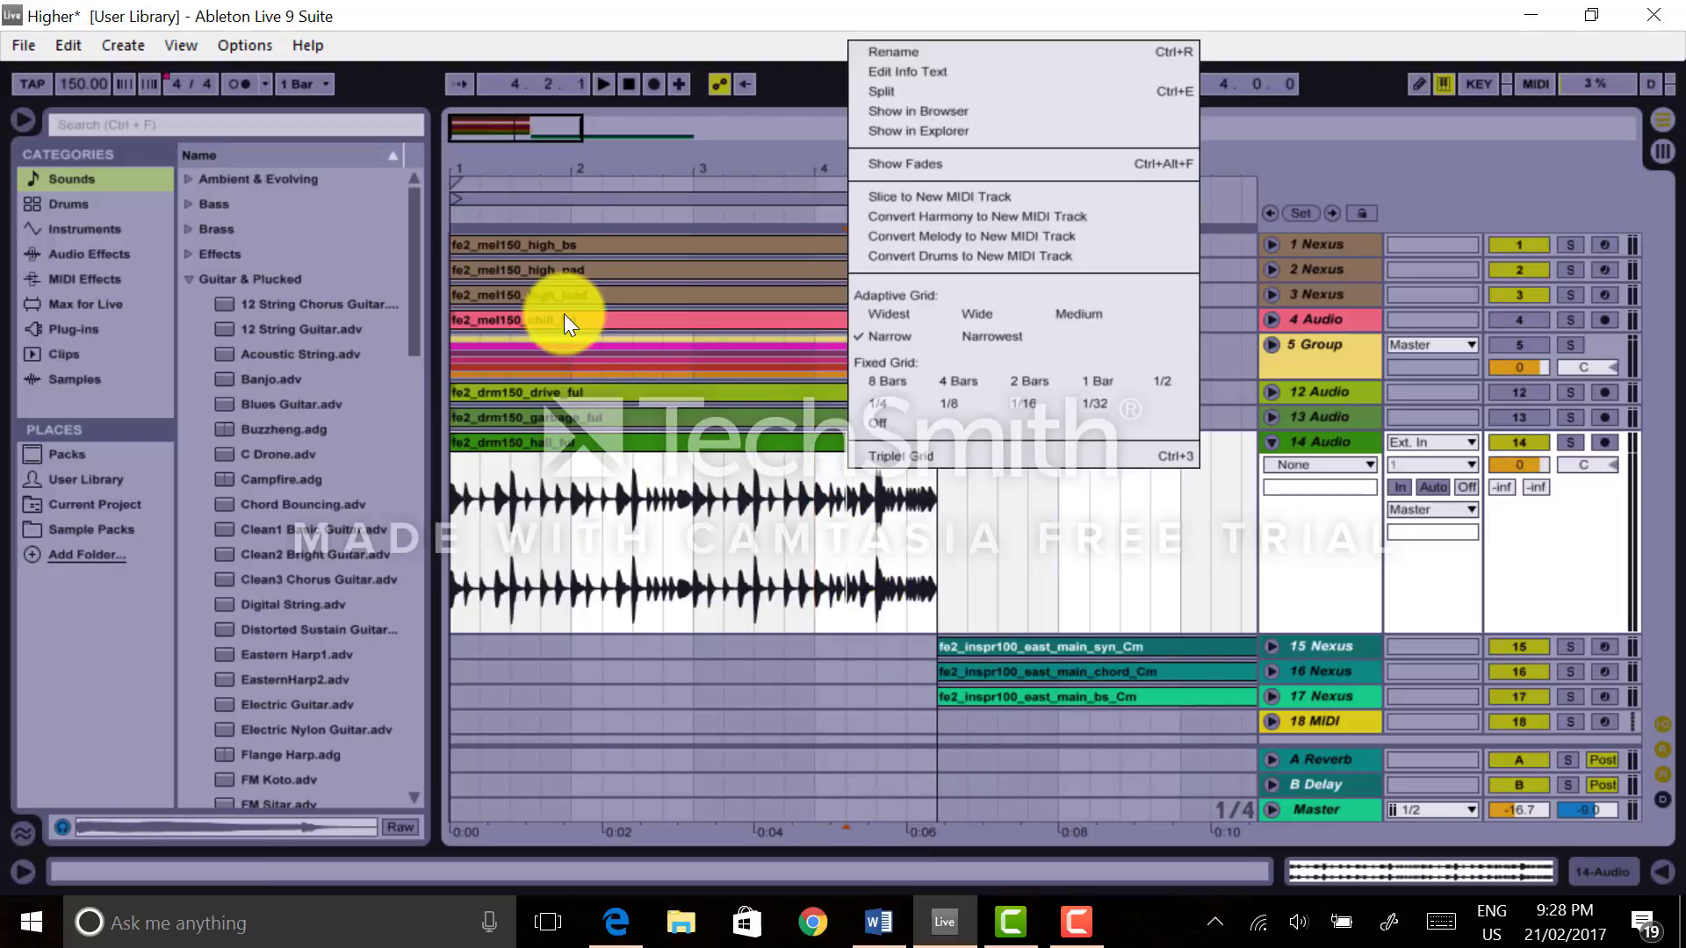
pyautogui.click(885, 423)
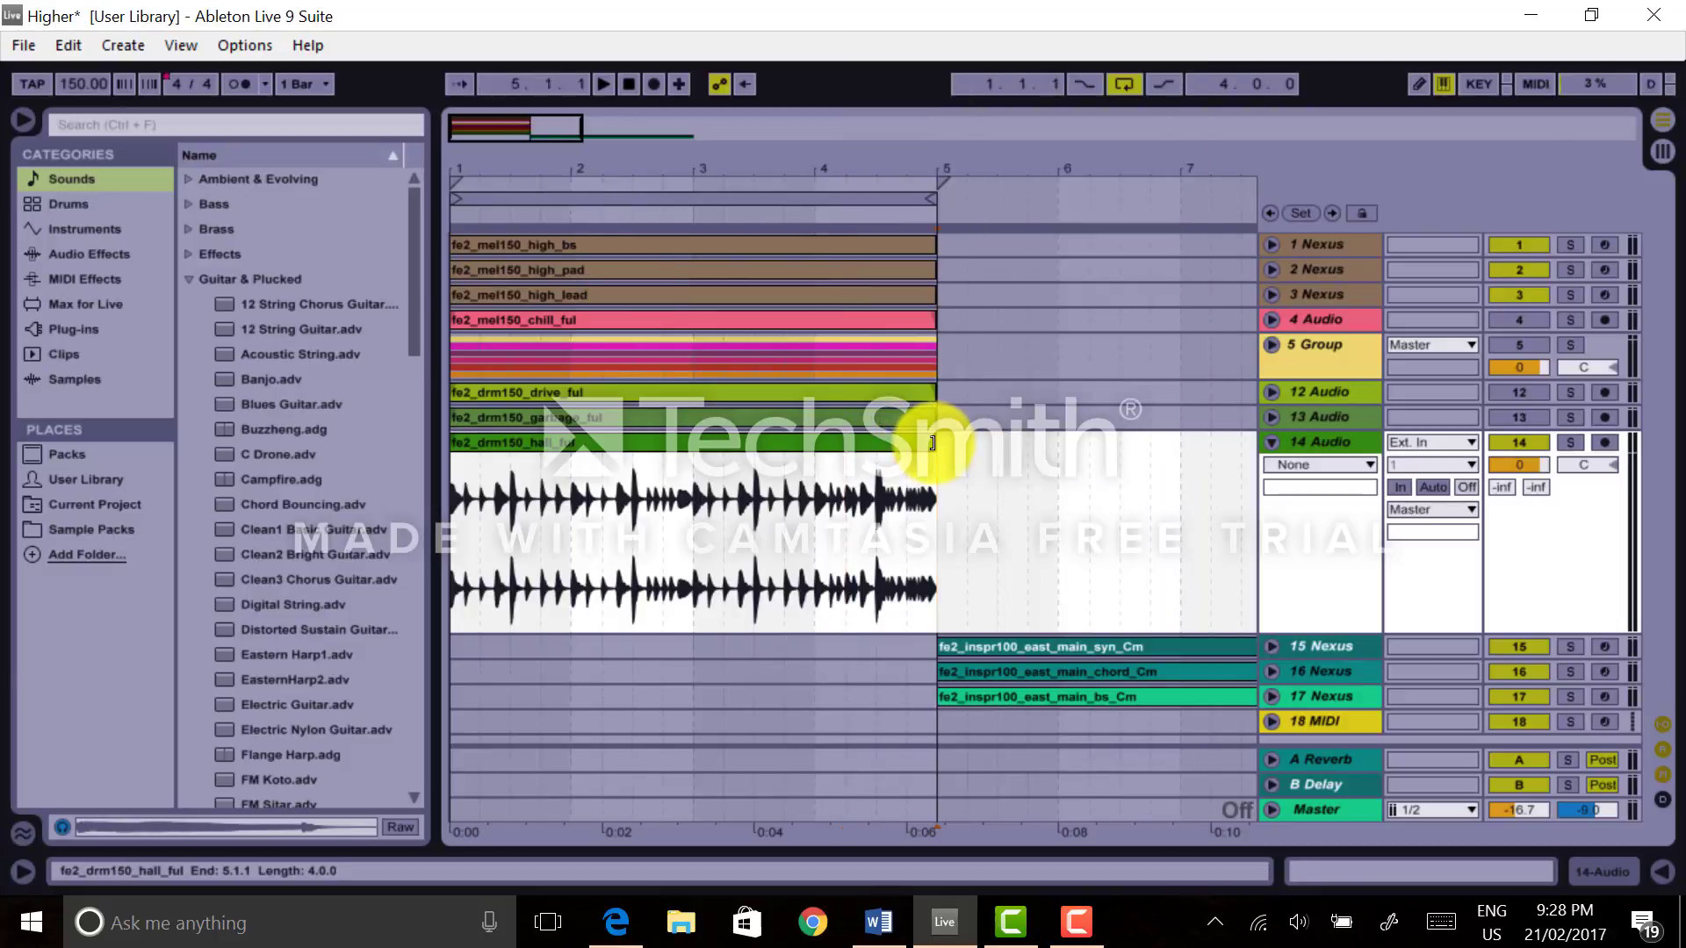
# - Trim the end of the fe2_drm150_hall_ful clip without snapping, first to about 4.4.2, then to just before bar 5
pyautogui.moveTo(936, 444); pyautogui.dragTo(931, 442)
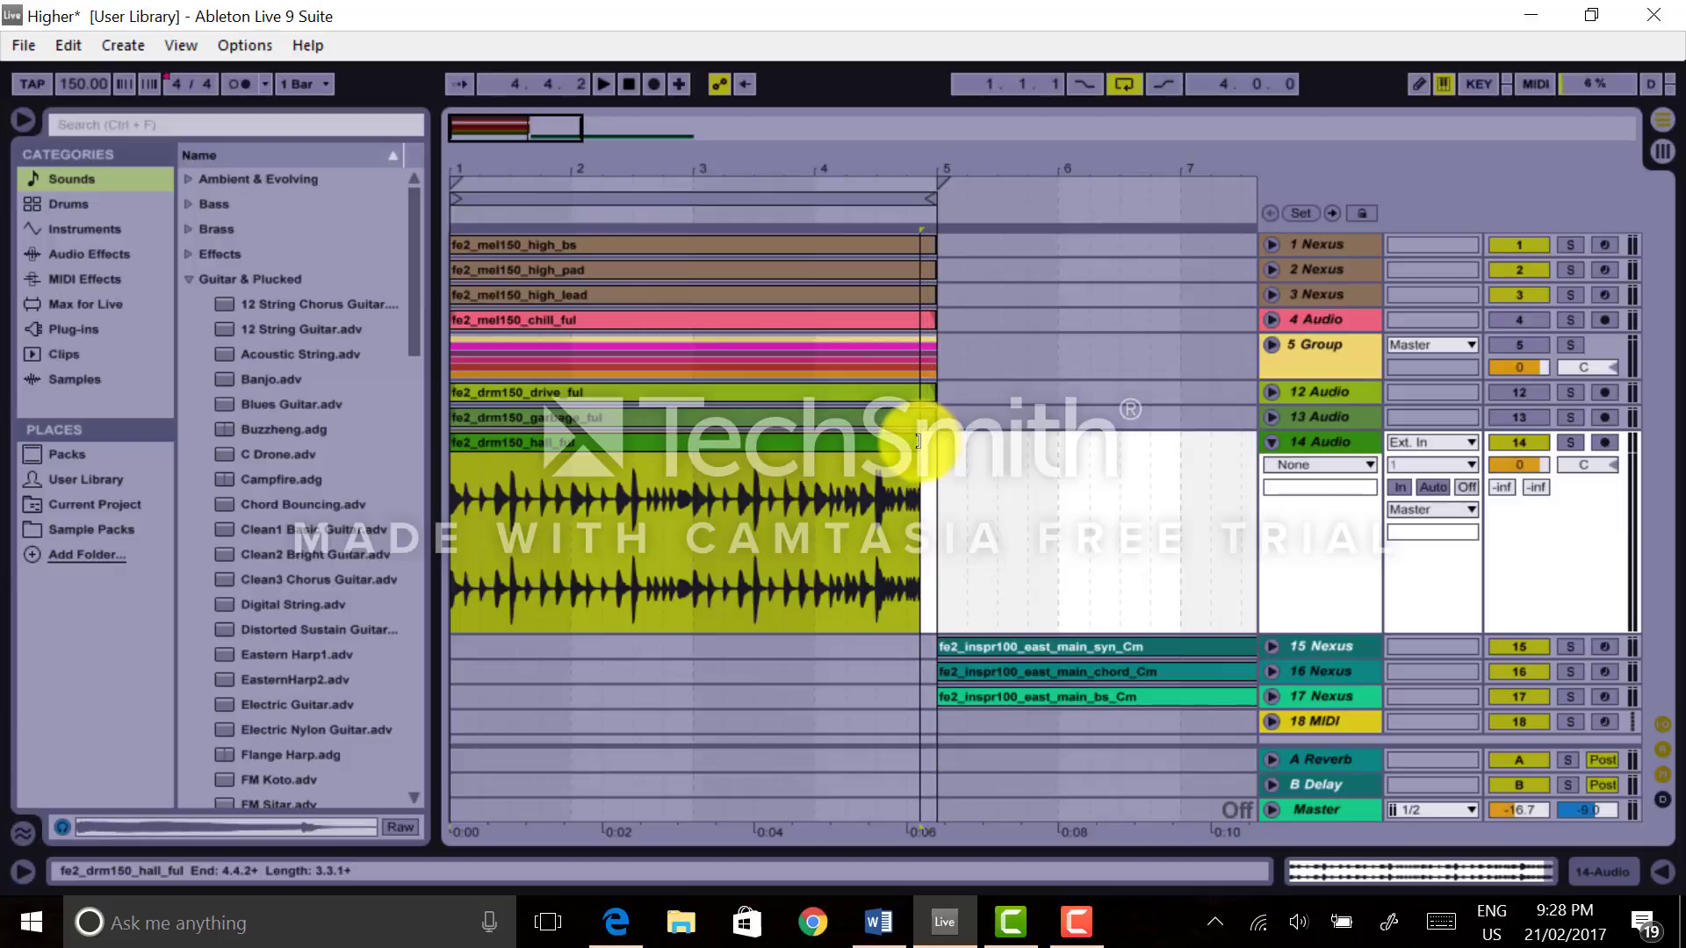
pyautogui.moveTo(616, 113); pyautogui.dragTo(1080, 438)
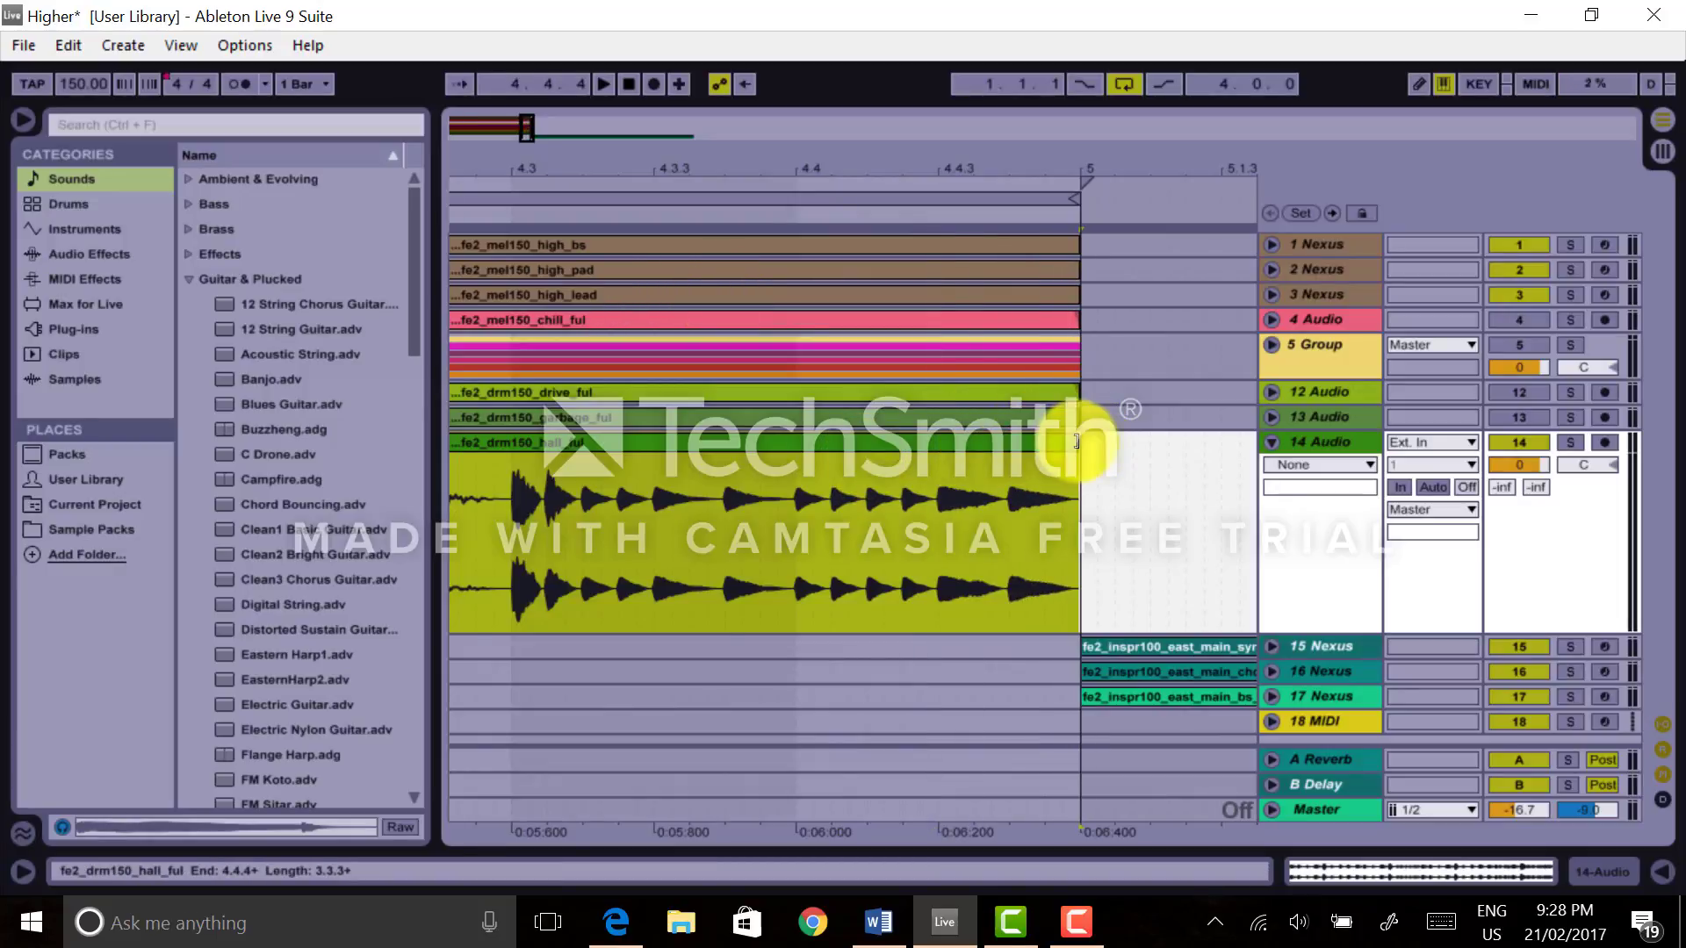
pyautogui.moveTo(1077, 441); pyautogui.dragTo(1079, 443)
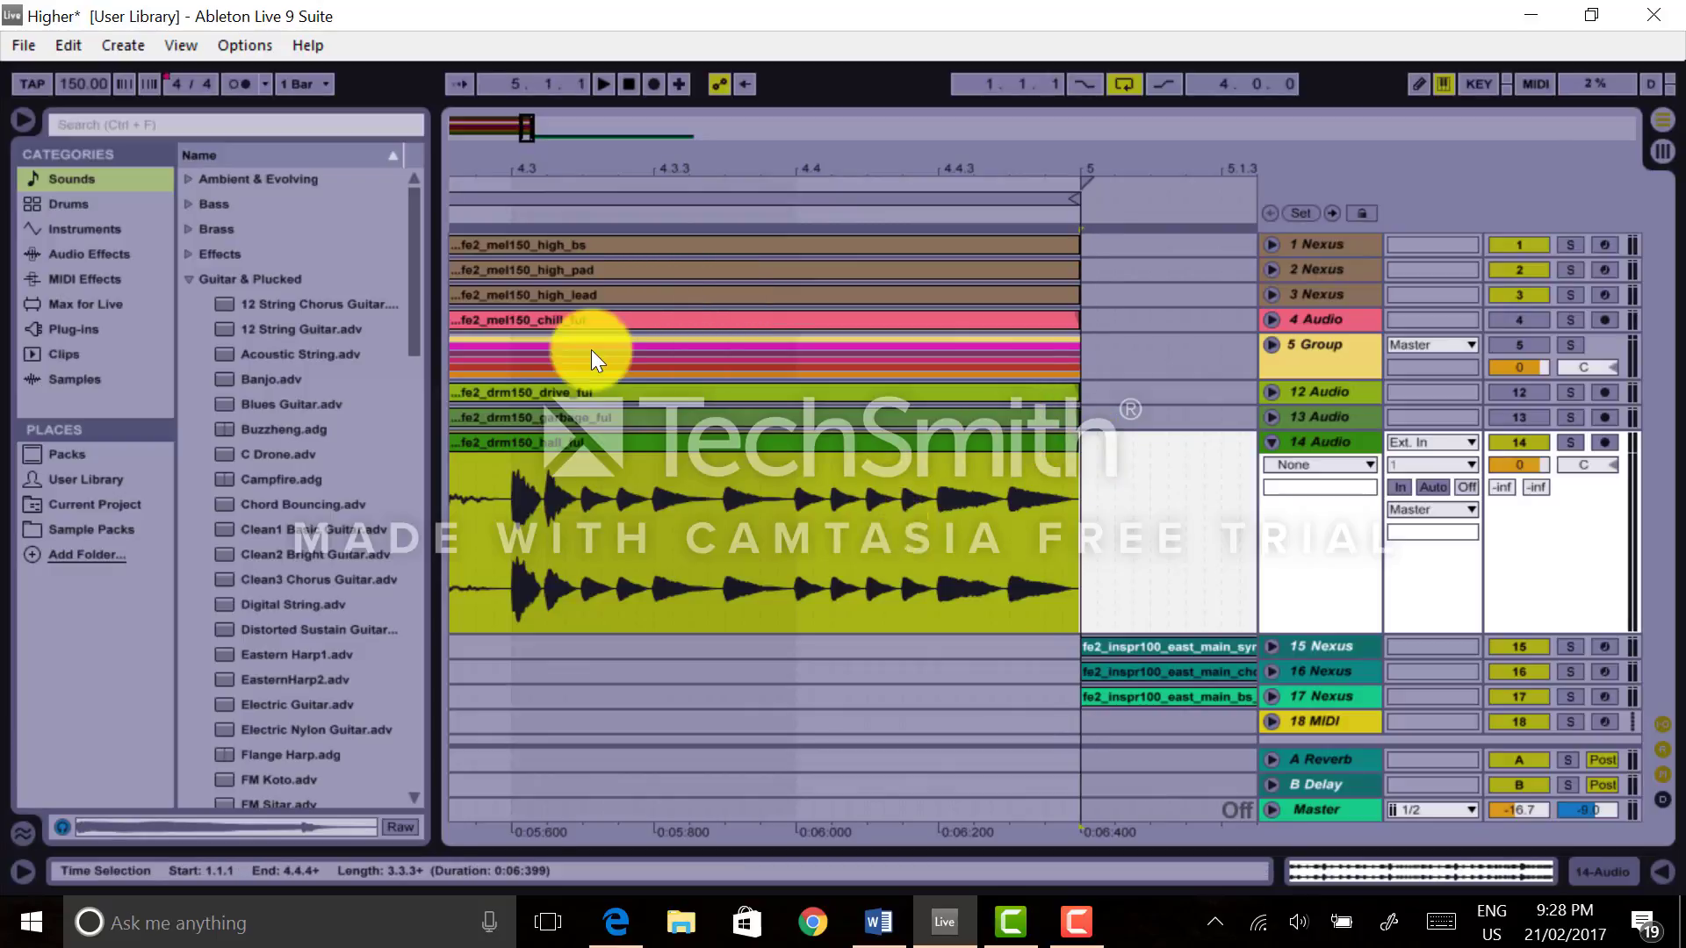
# - Set the grid back to adaptive Narrow and place the insert marker at 4.4.1 on 14 Audio
pyautogui.rightClick(887, 524)
pyautogui.click(957, 771)
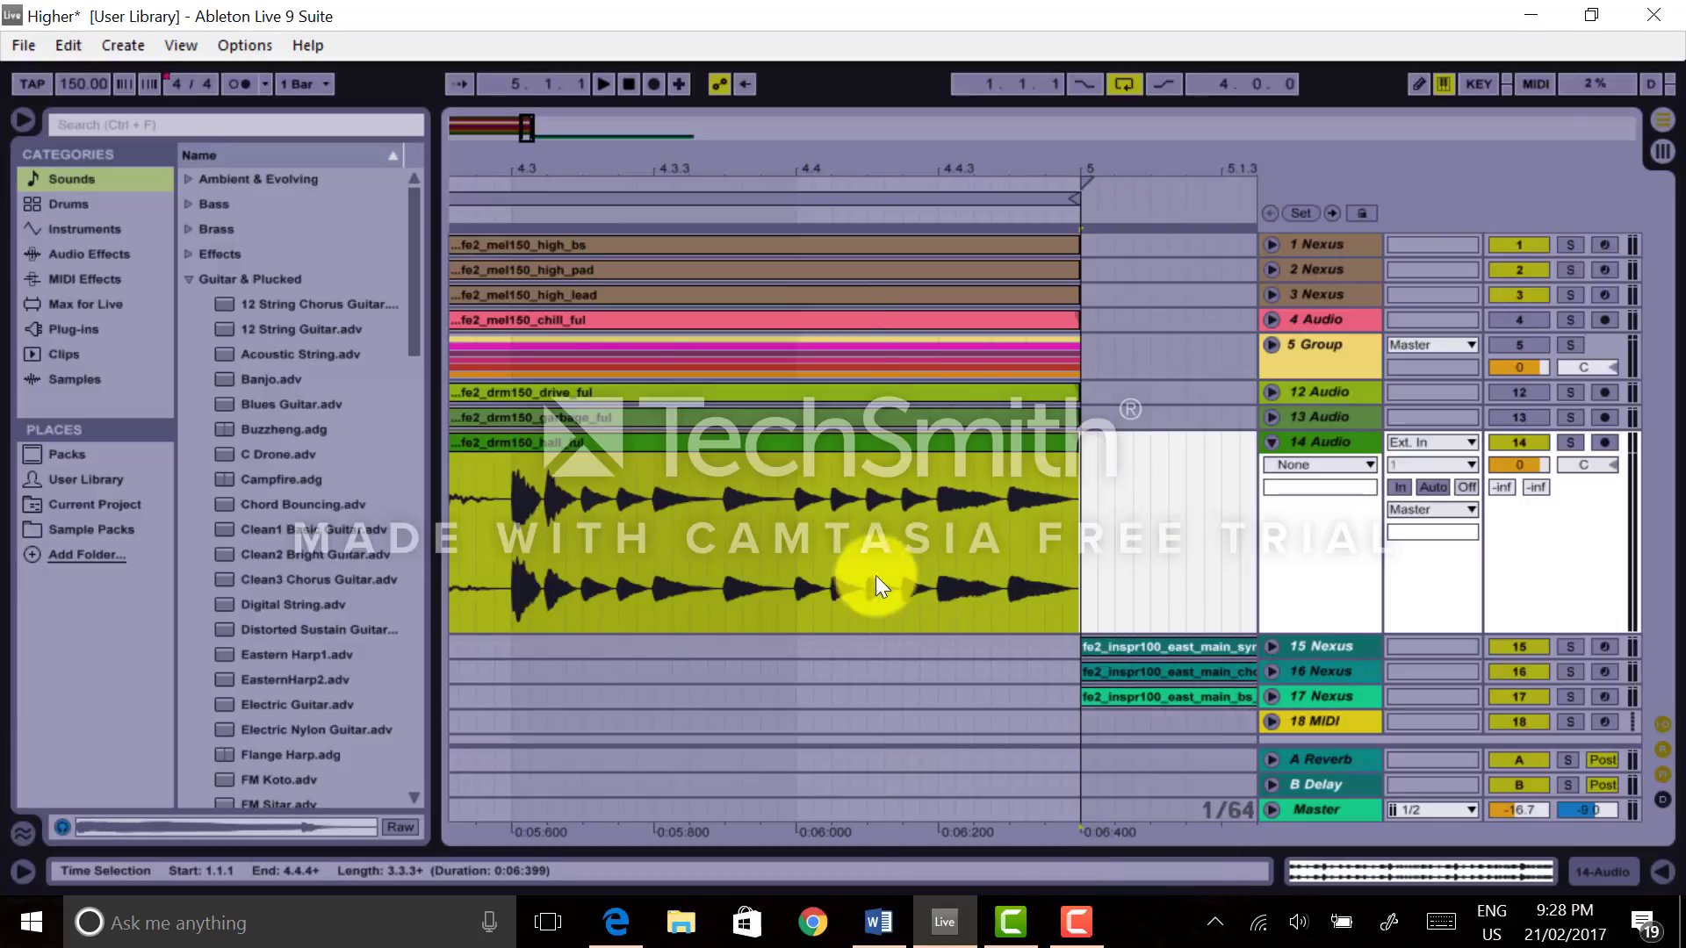
pyautogui.press('Left')
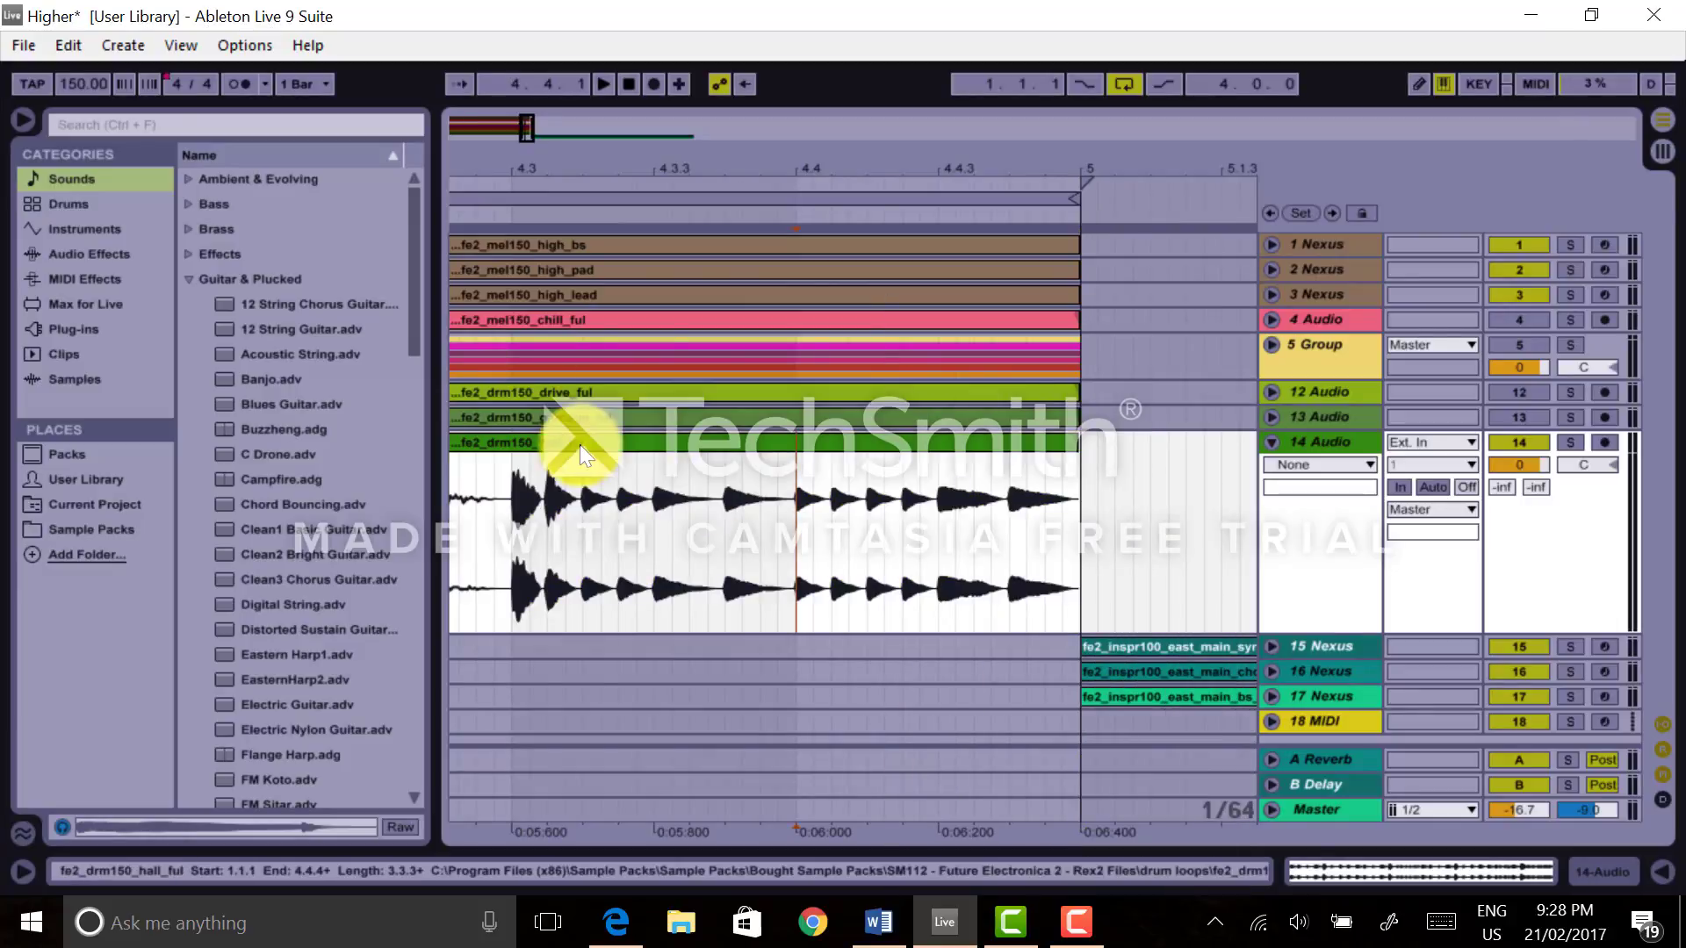
# - Split the section from 4.3.1 to 4.4.1 out of the fe2_drm150_hall_ful clip, undo the split and apply it again
pyautogui.moveTo(514, 467); pyautogui.dragTo(649, 471)
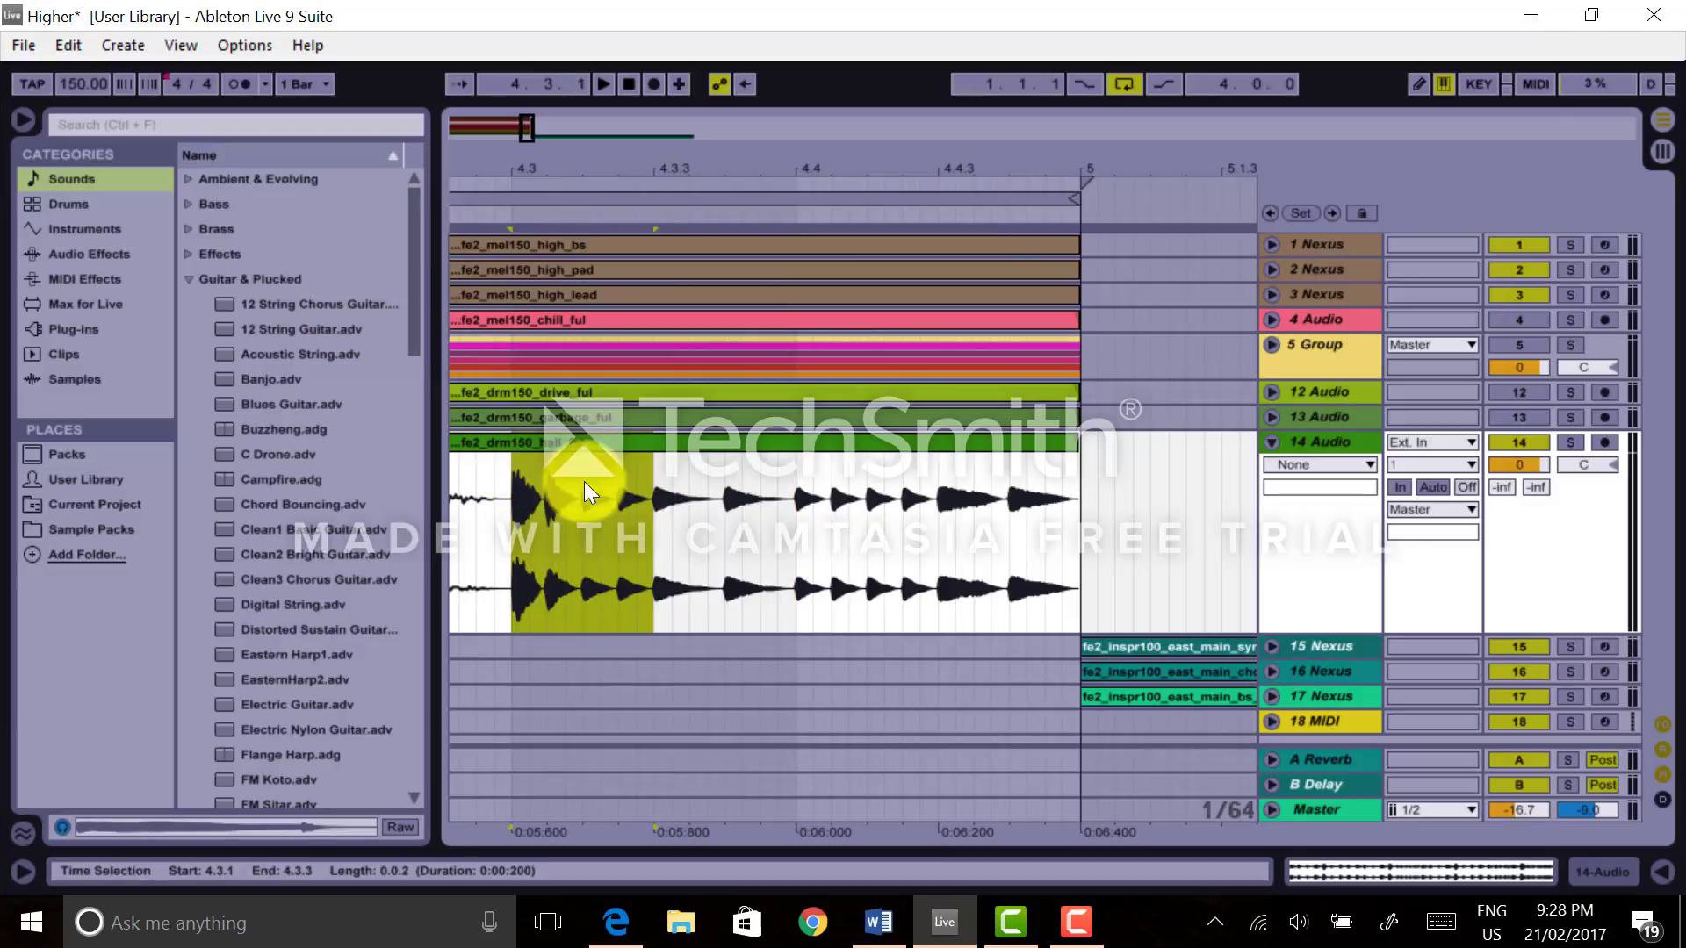
pyautogui.moveTo(576, 161); pyautogui.dragTo(703, 161)
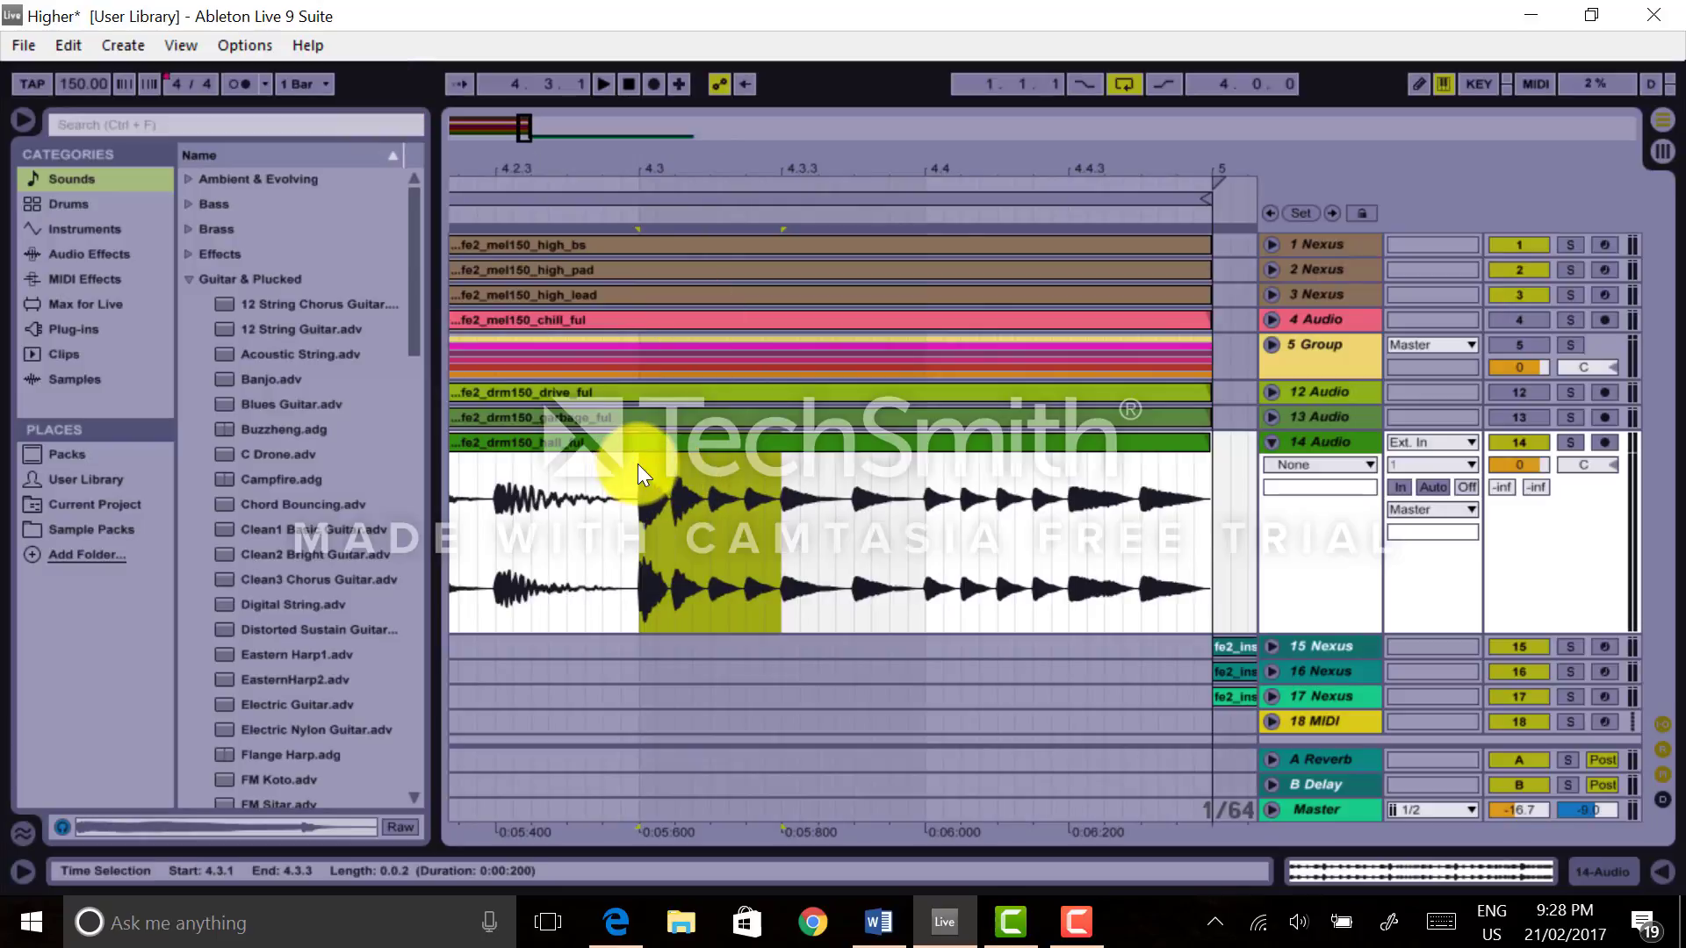
pyautogui.moveTo(637, 464); pyautogui.dragTo(925, 483)
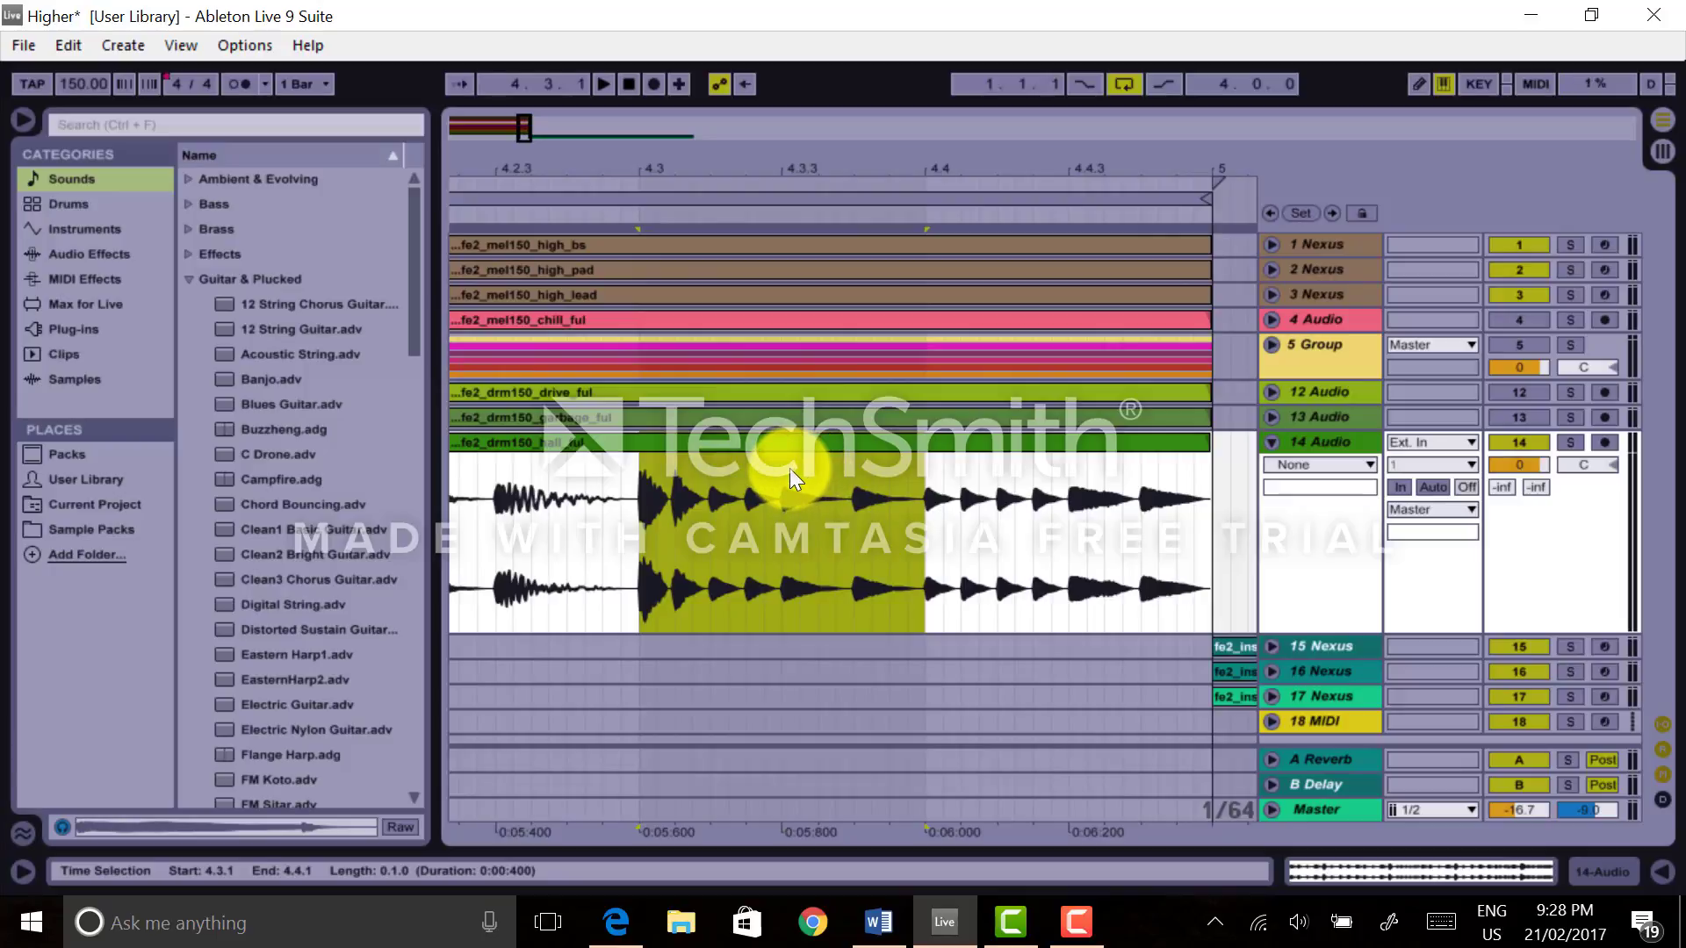
pyautogui.rightClick(788, 467)
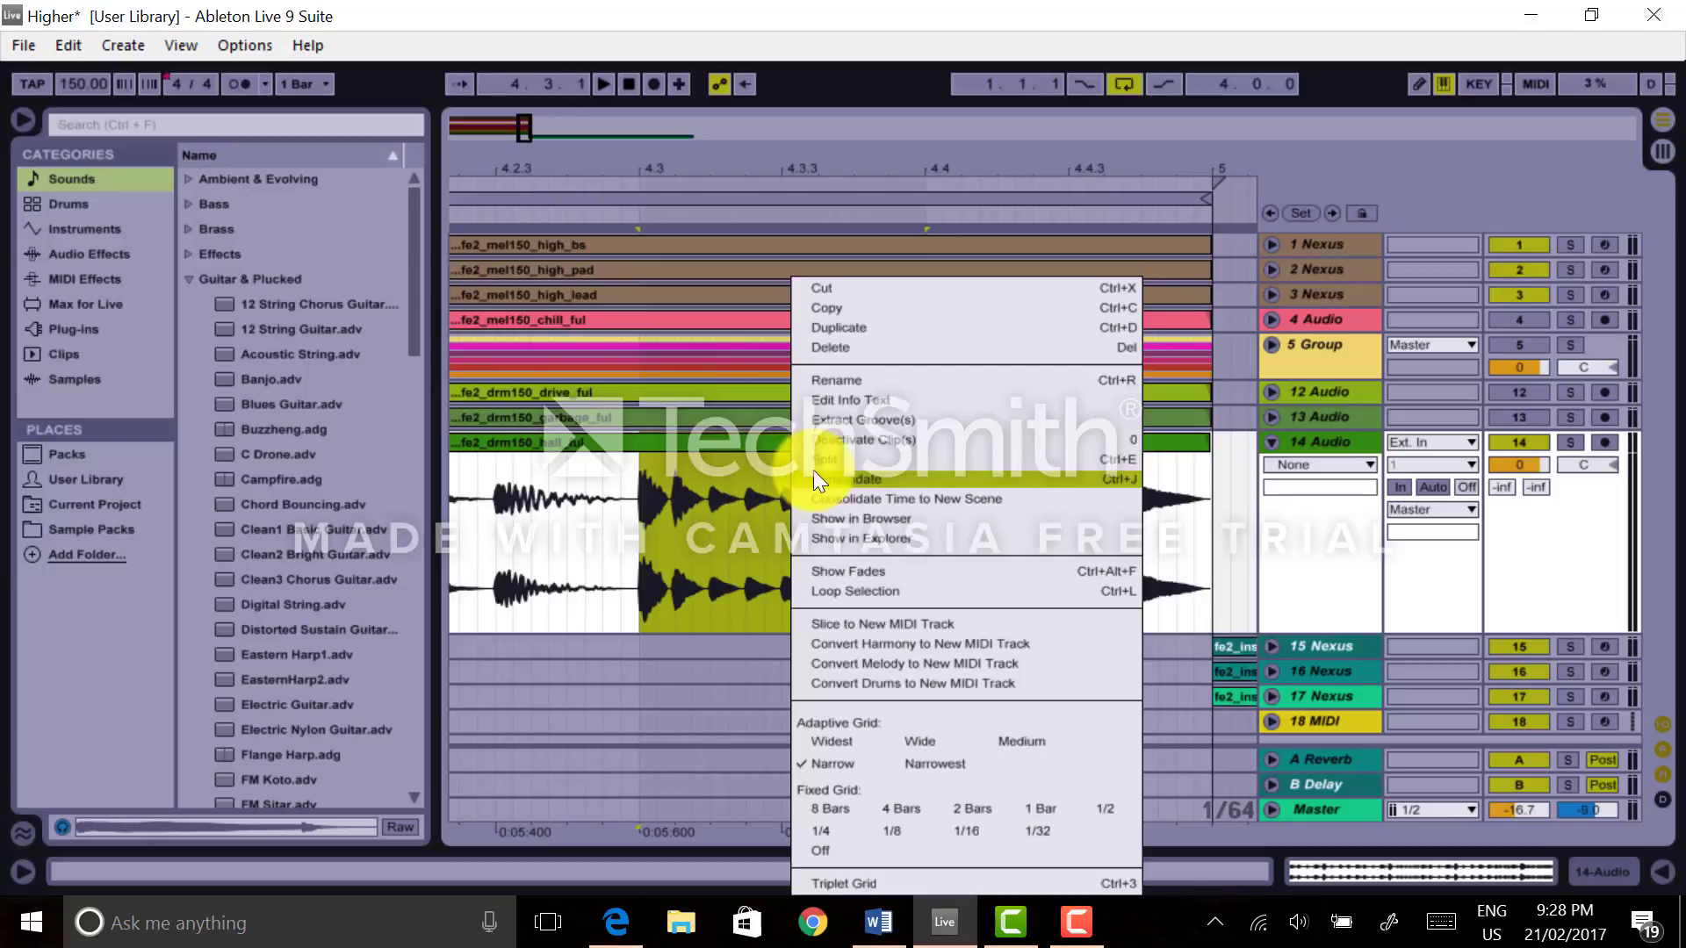
pyautogui.click(866, 457)
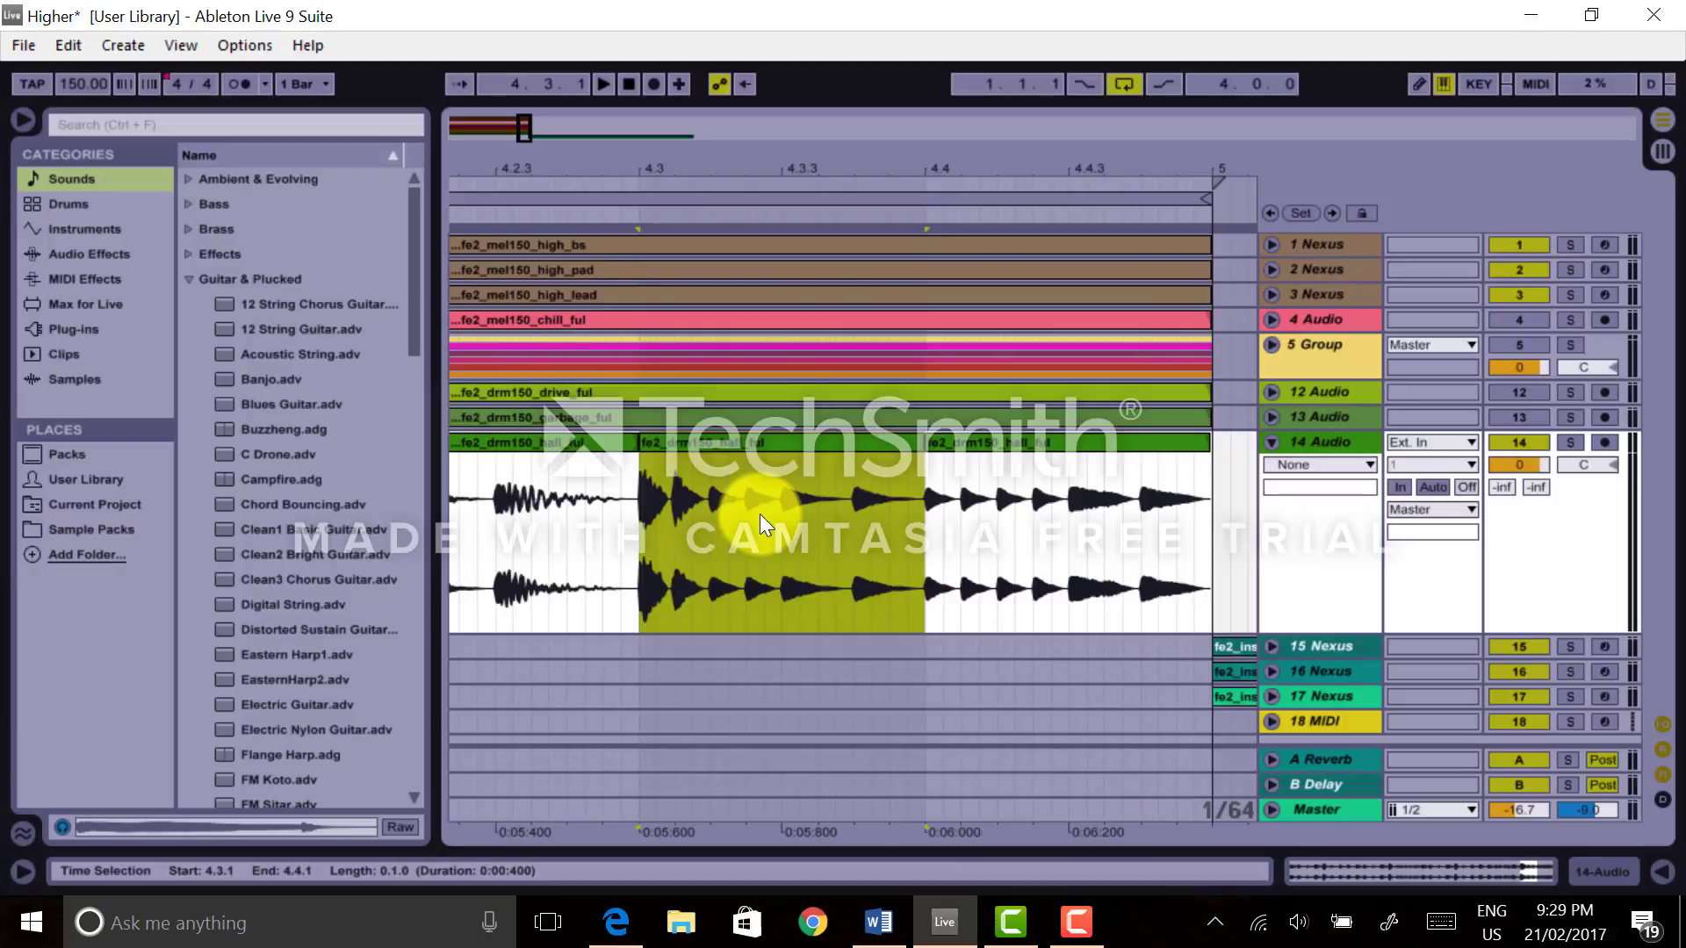
pyautogui.hotkey('ctrl', 'z')
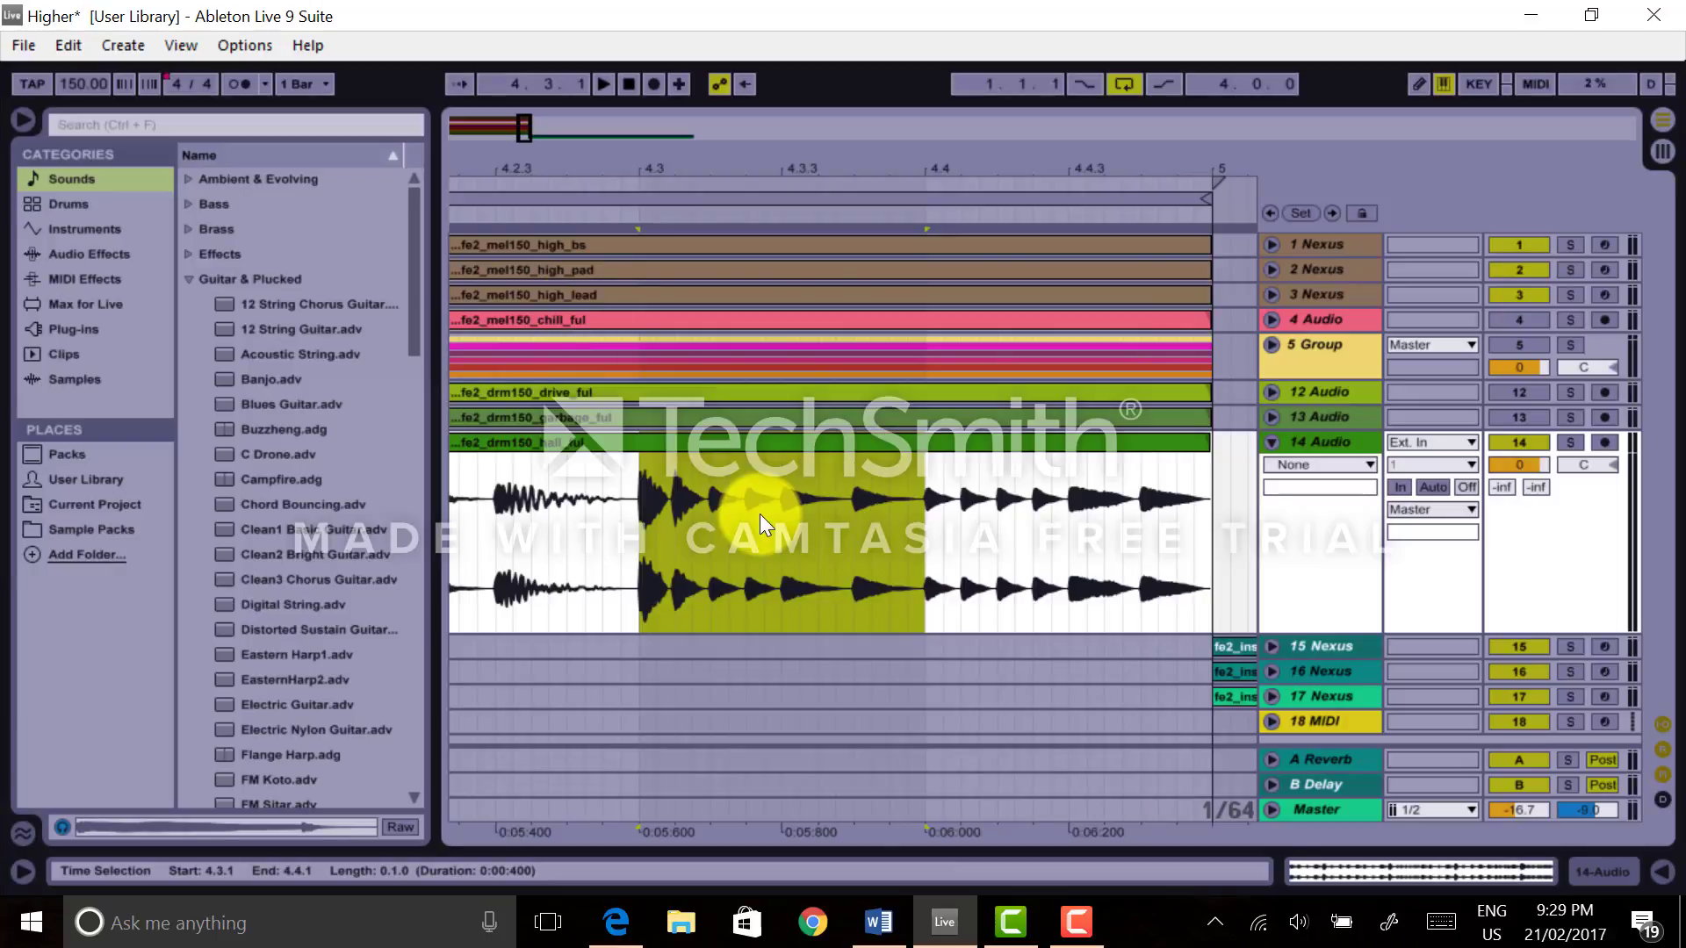
pyautogui.hotkey('ctrl', 'e')
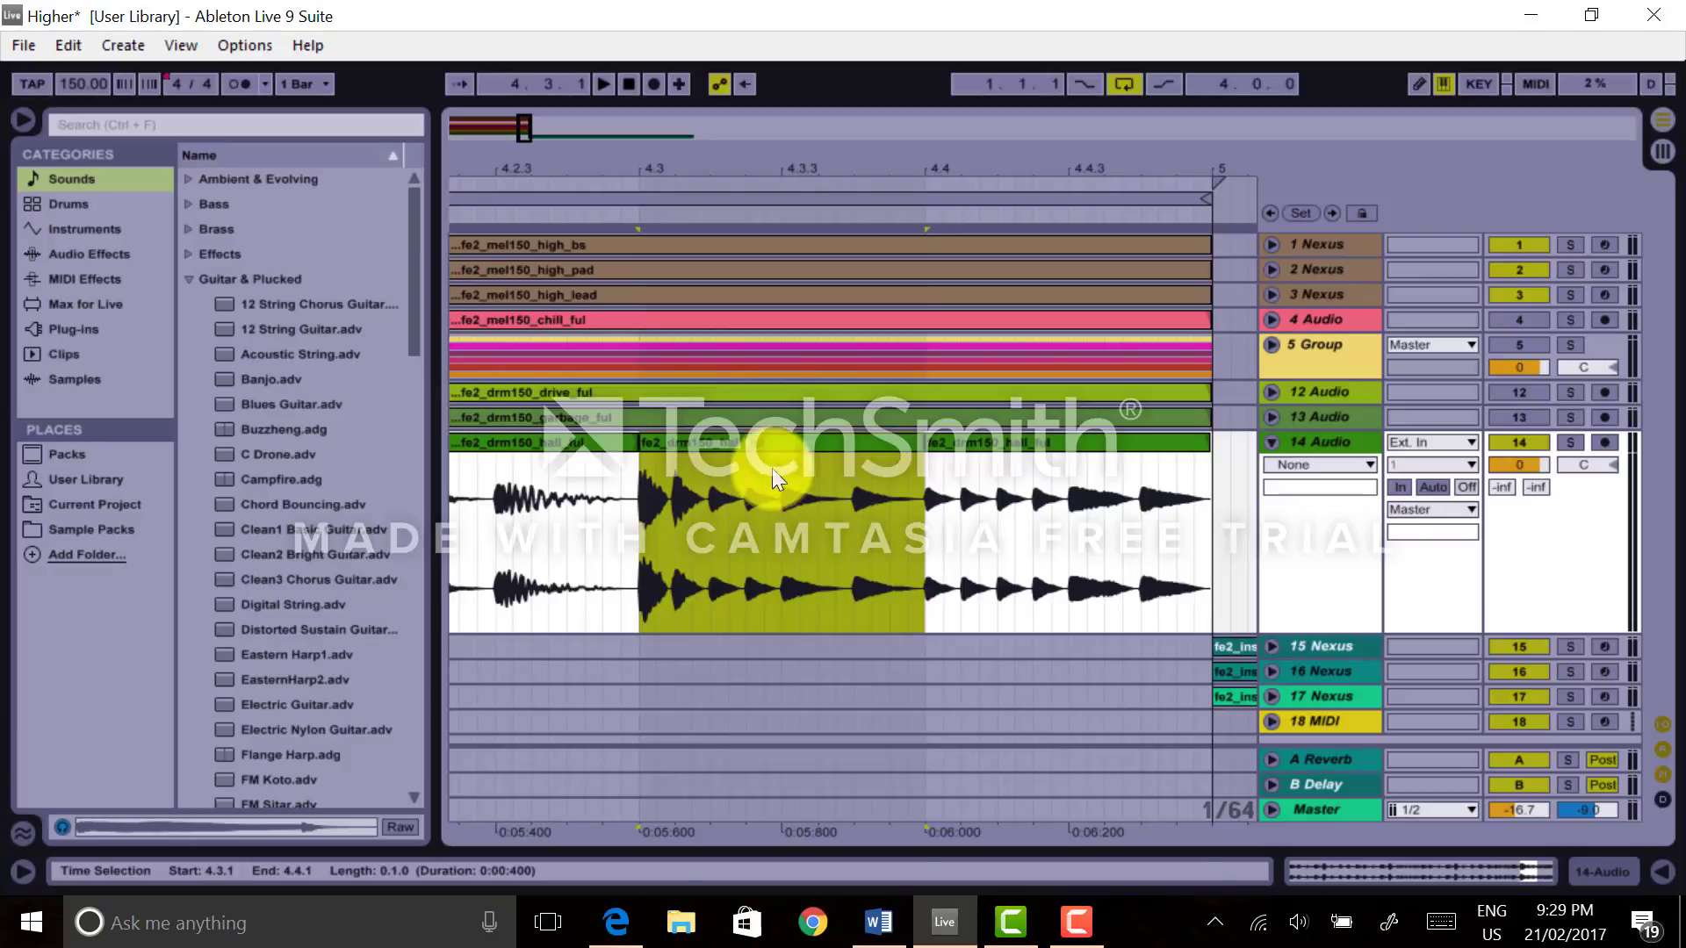
# - Try moving the split section to 4.4.4 and back to 4.3.1, undo the moves and the split, and place the insert marker at 4.4.1
pyautogui.moveTo(713, 443); pyautogui.dragTo(1225, 482)
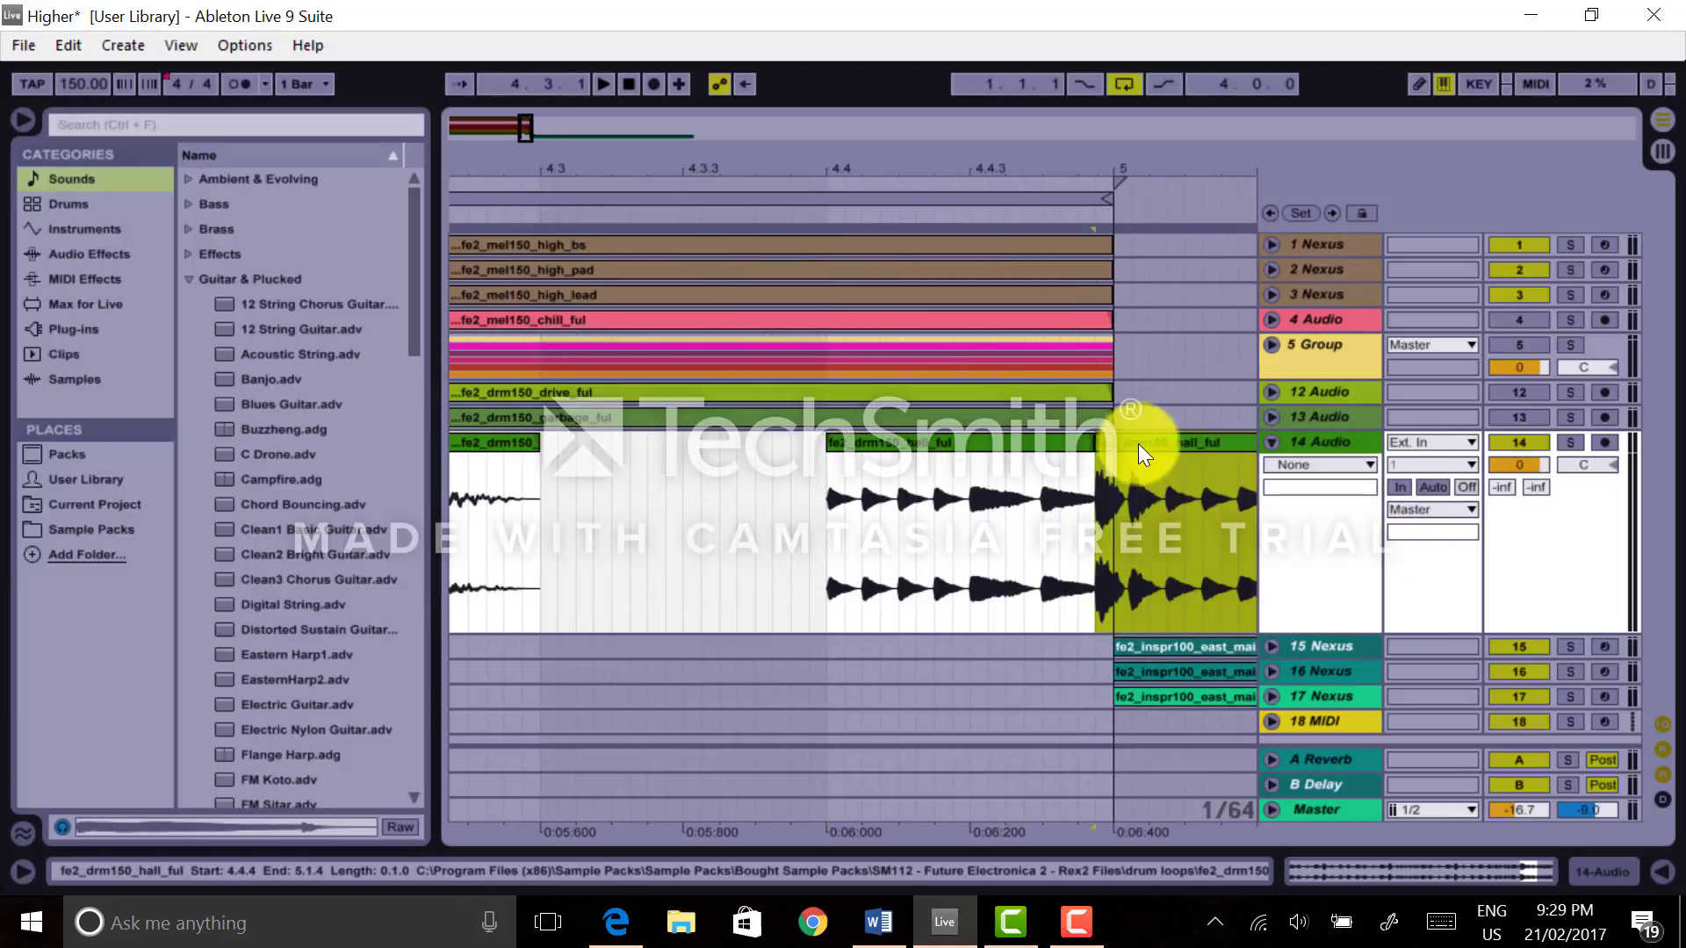
pyautogui.moveTo(1136, 444); pyautogui.dragTo(573, 481)
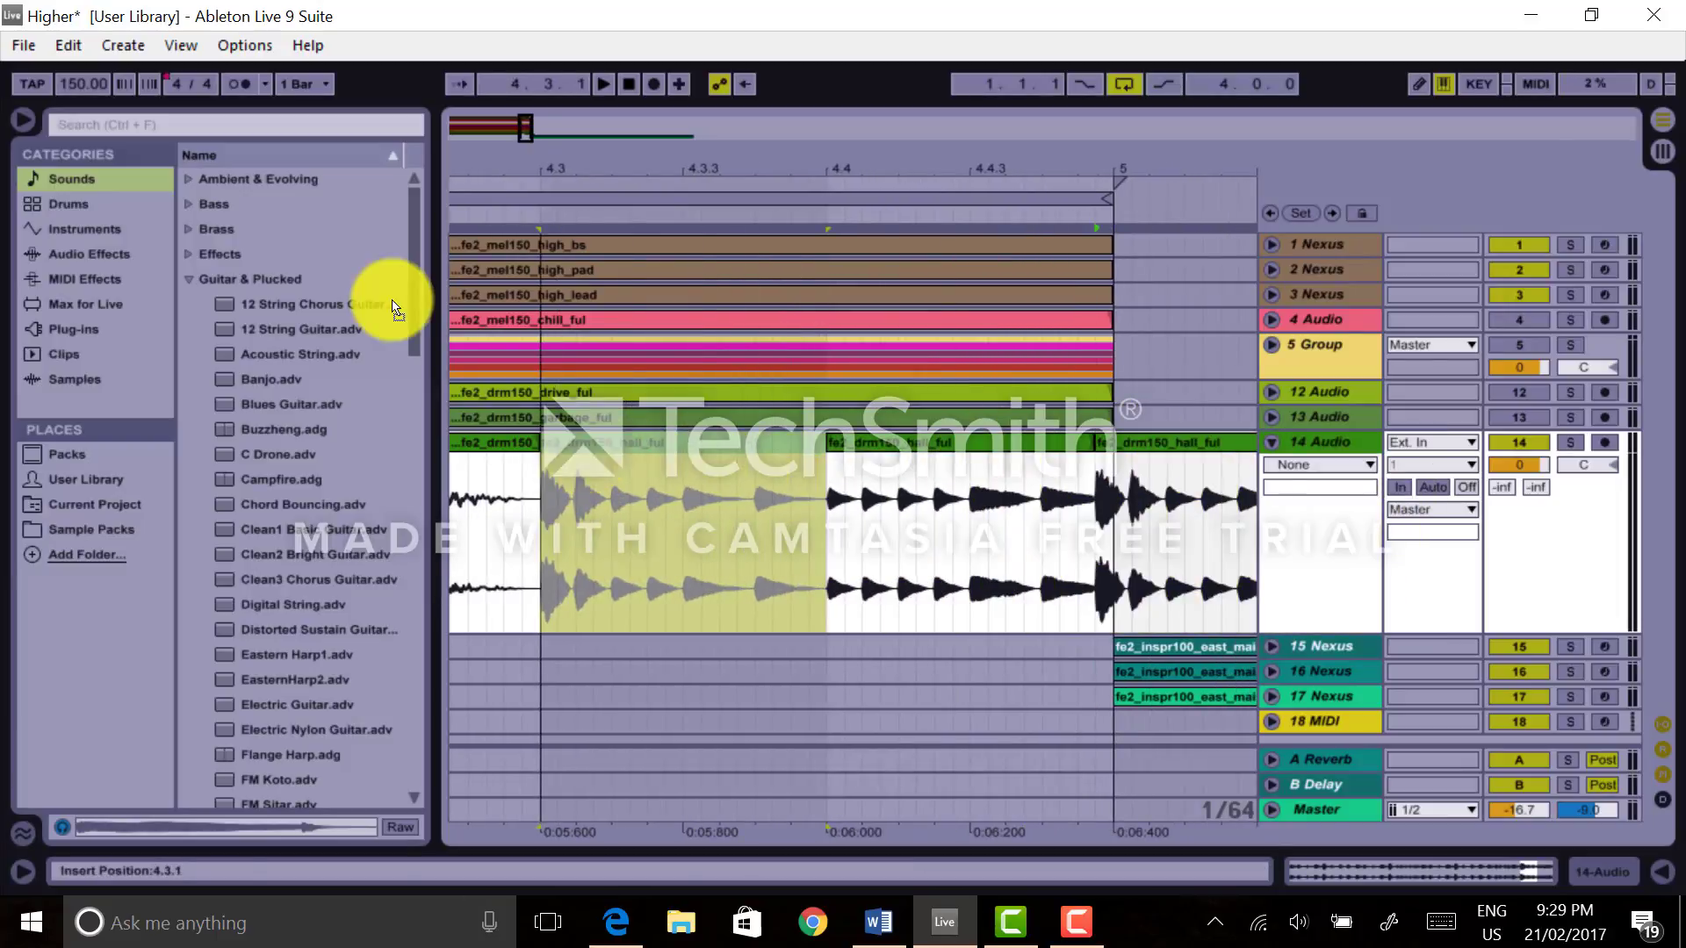
pyautogui.moveTo(821, 162); pyautogui.dragTo(818, 161)
pyautogui.hotkey('ctrl', 'z')
pyautogui.hotkey('ctrl', 'z')
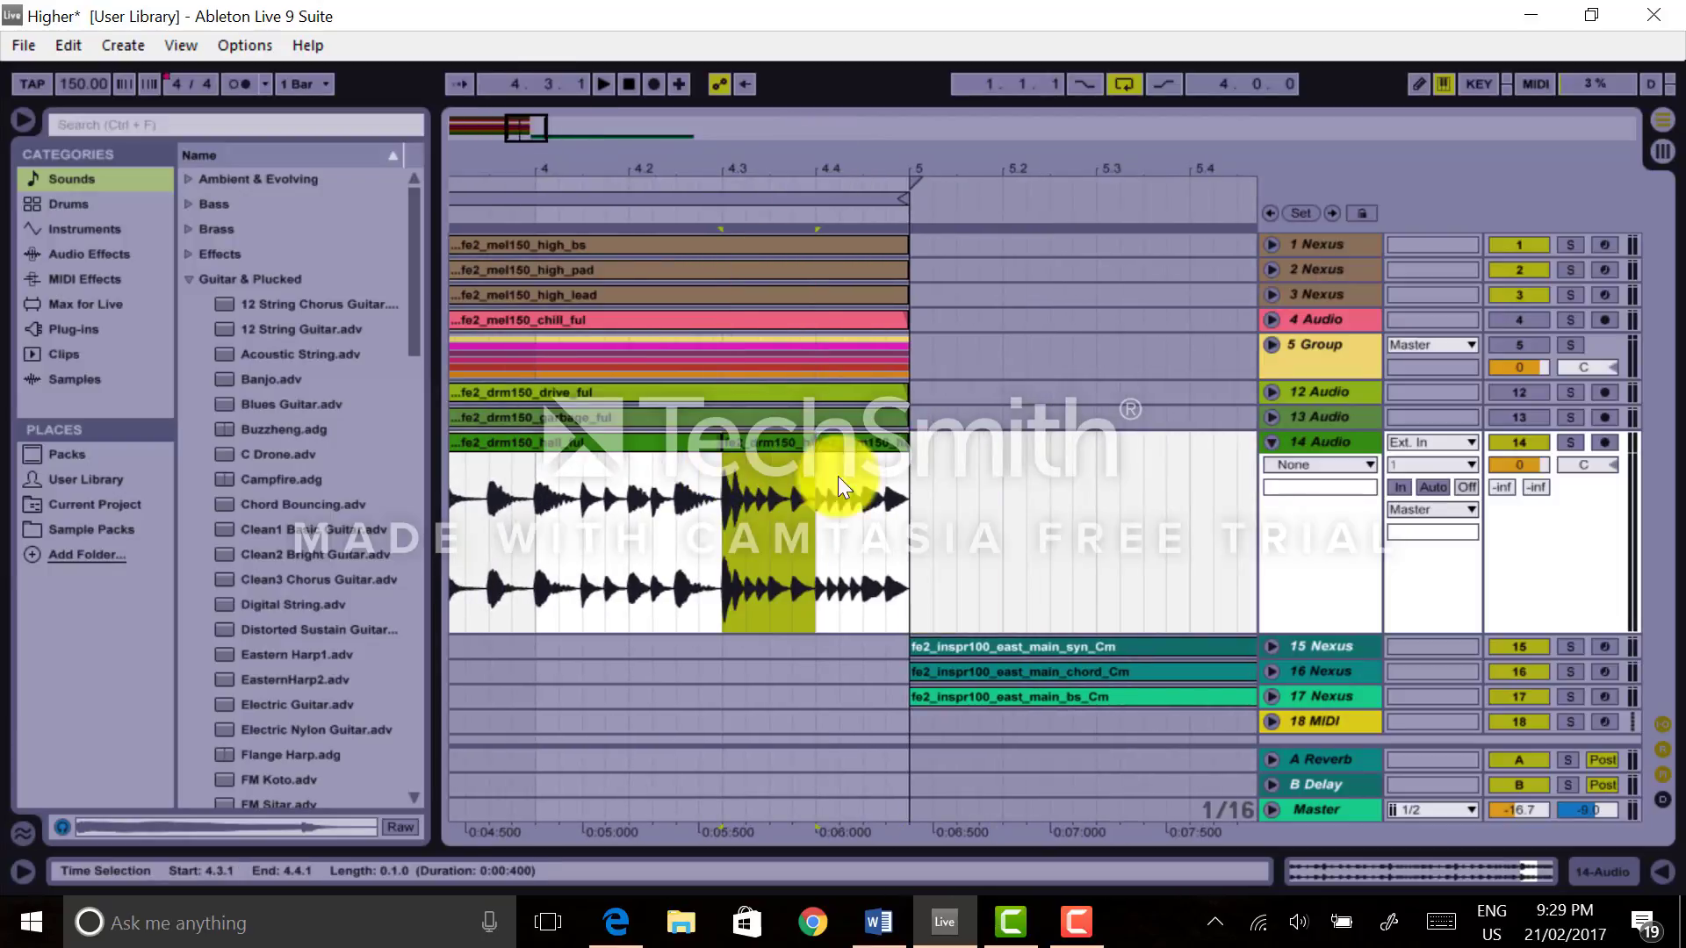
pyautogui.click(978, 507)
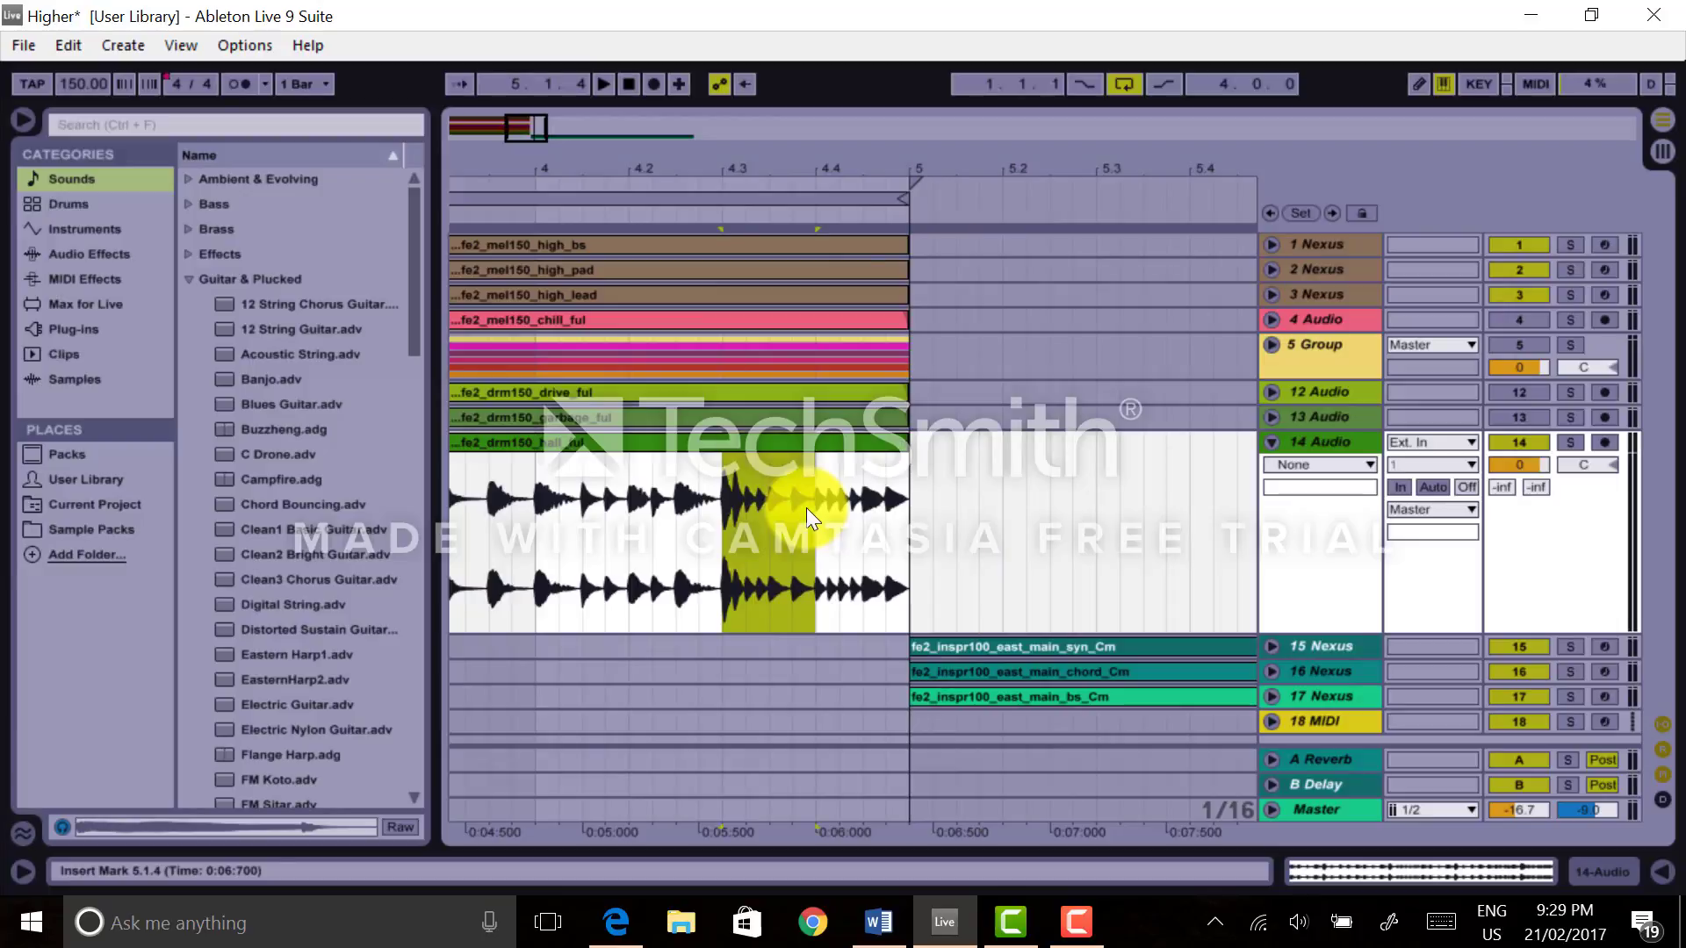
pyautogui.click(804, 552)
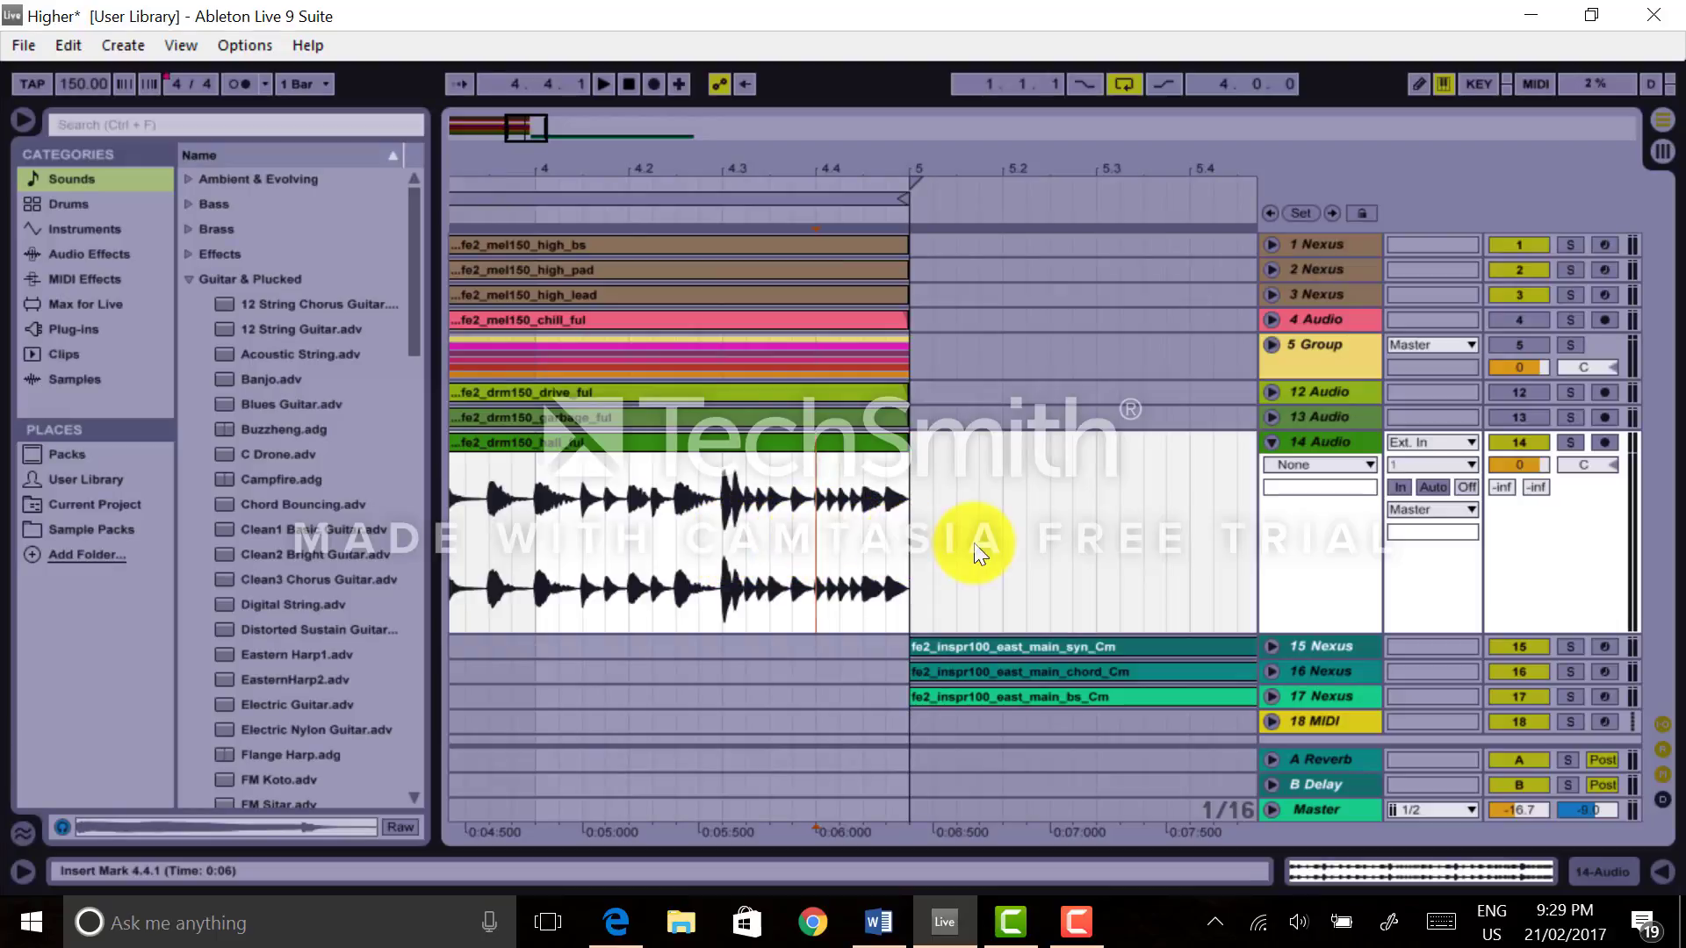
# - Unfold the 15 Nexus track and select 5.1.1 to 6.1.1 of its fe2_inspr100_east_main_syn_Cm clip
pyautogui.moveTo(981, 156); pyautogui.dragTo(651, 102)
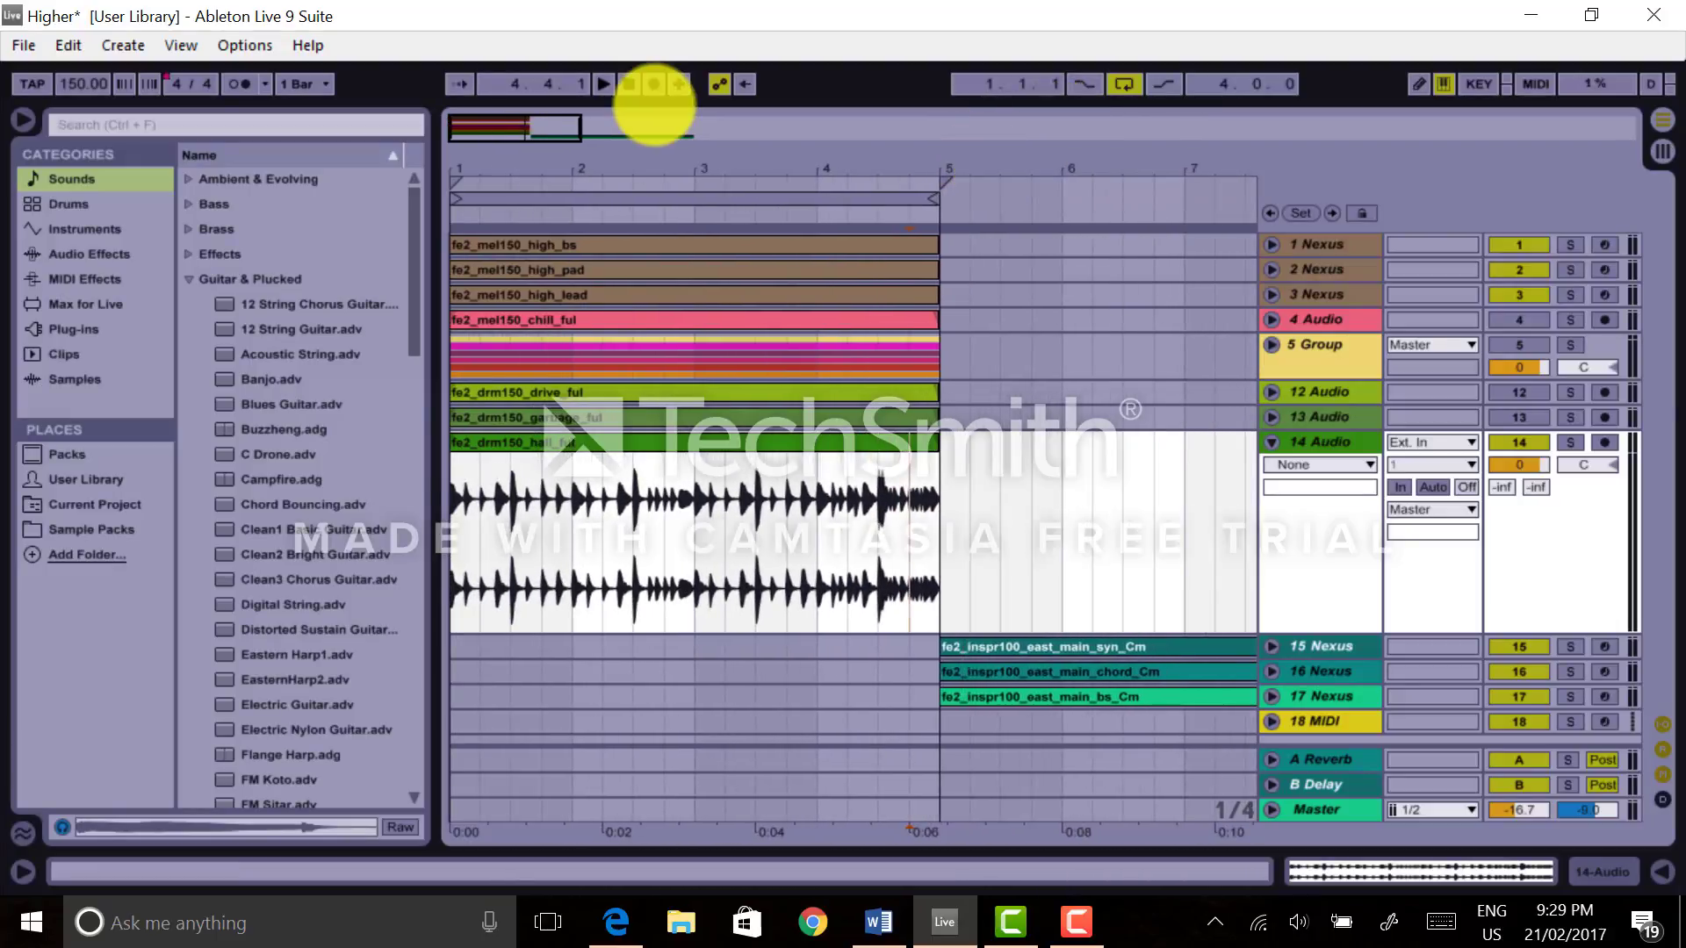
pyautogui.moveTo(1115, 152); pyautogui.dragTo(897, 152)
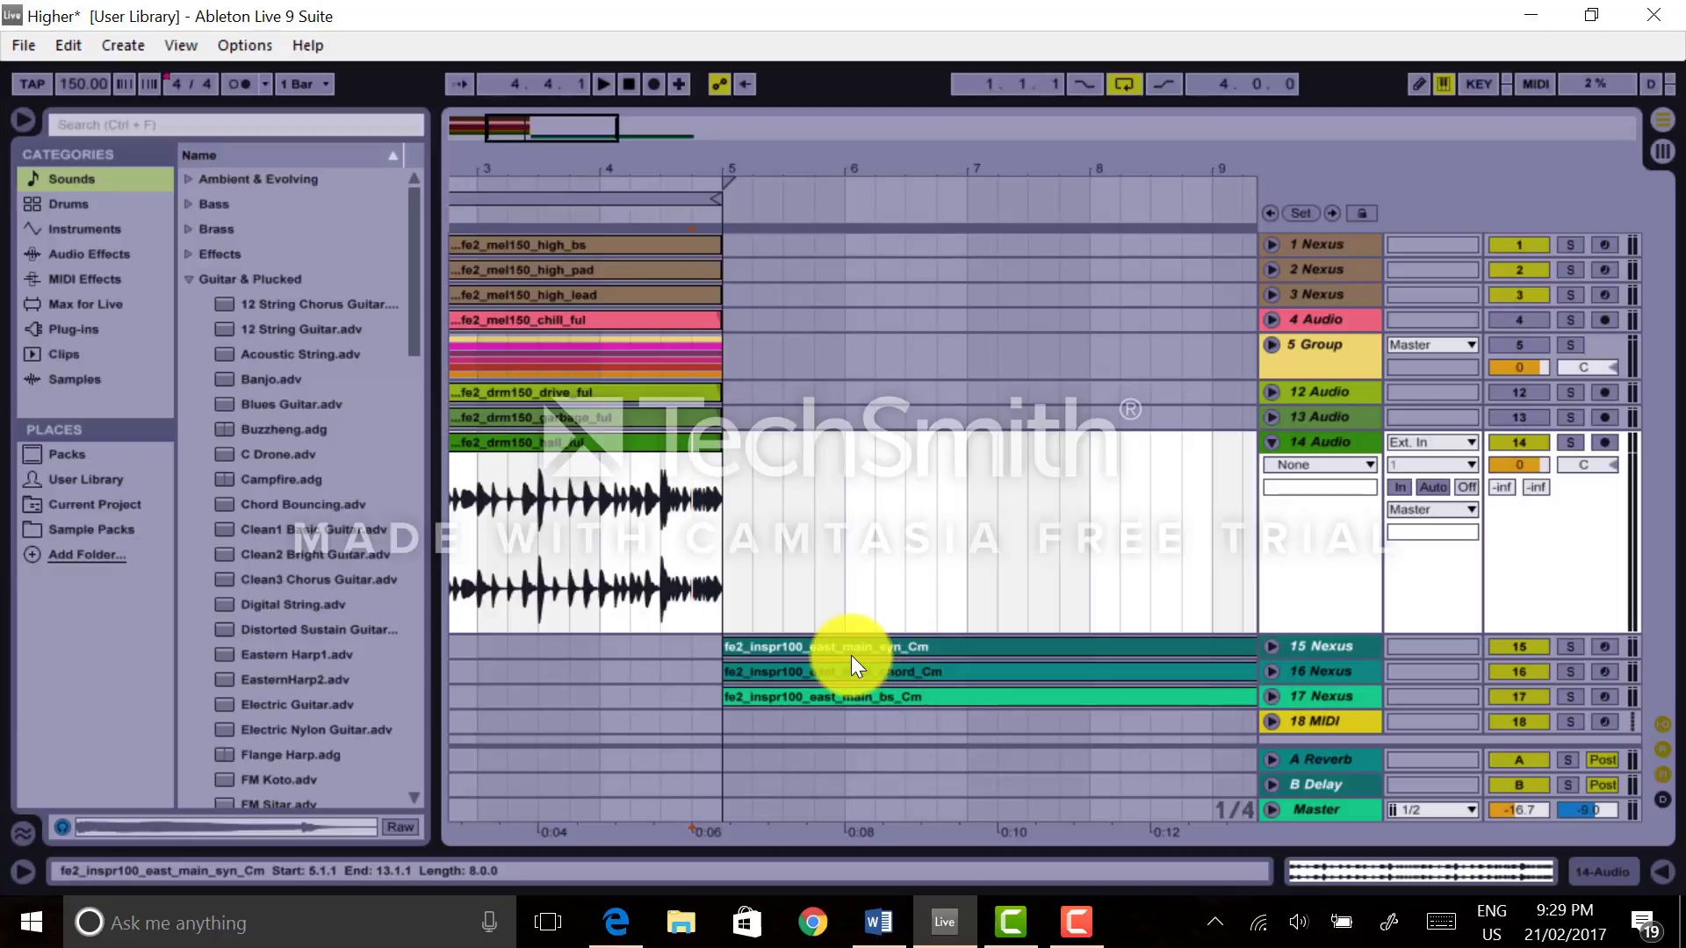
pyautogui.moveTo(851, 654)
pyautogui.mouseDown()
pyautogui.moveTo(562, 437)
pyautogui.moveTo(900, 660)
pyautogui.moveTo(861, 669)
pyautogui.mouseUp()
pyautogui.hotkey('ctrl', 'z')
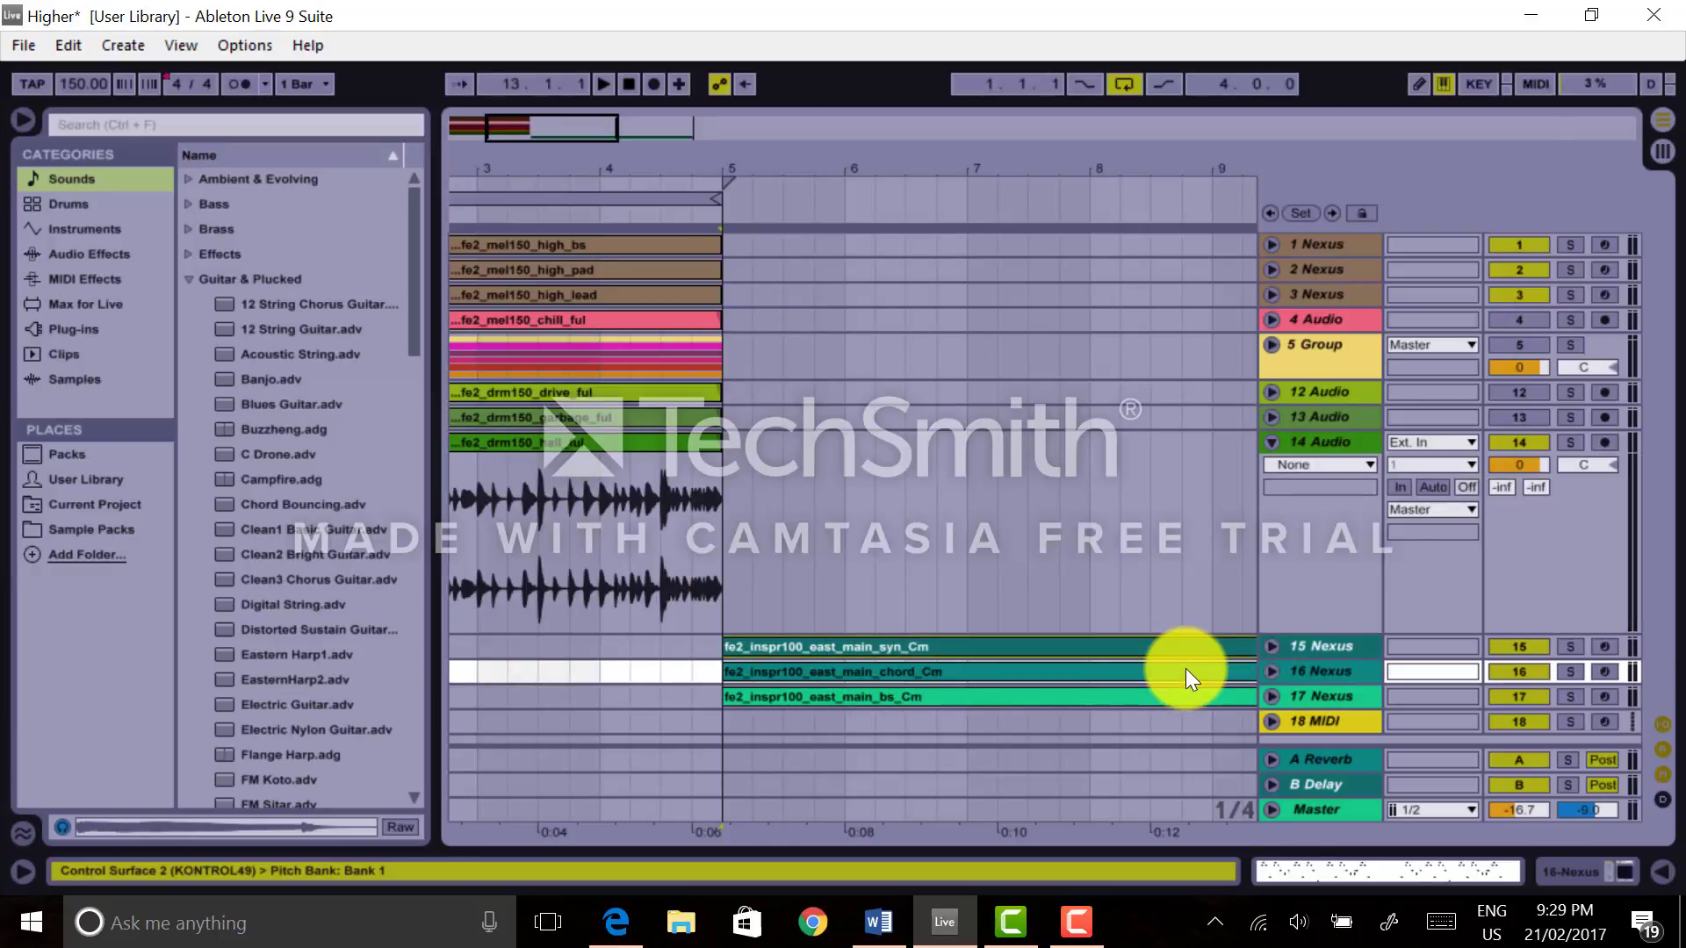
pyautogui.click(1272, 648)
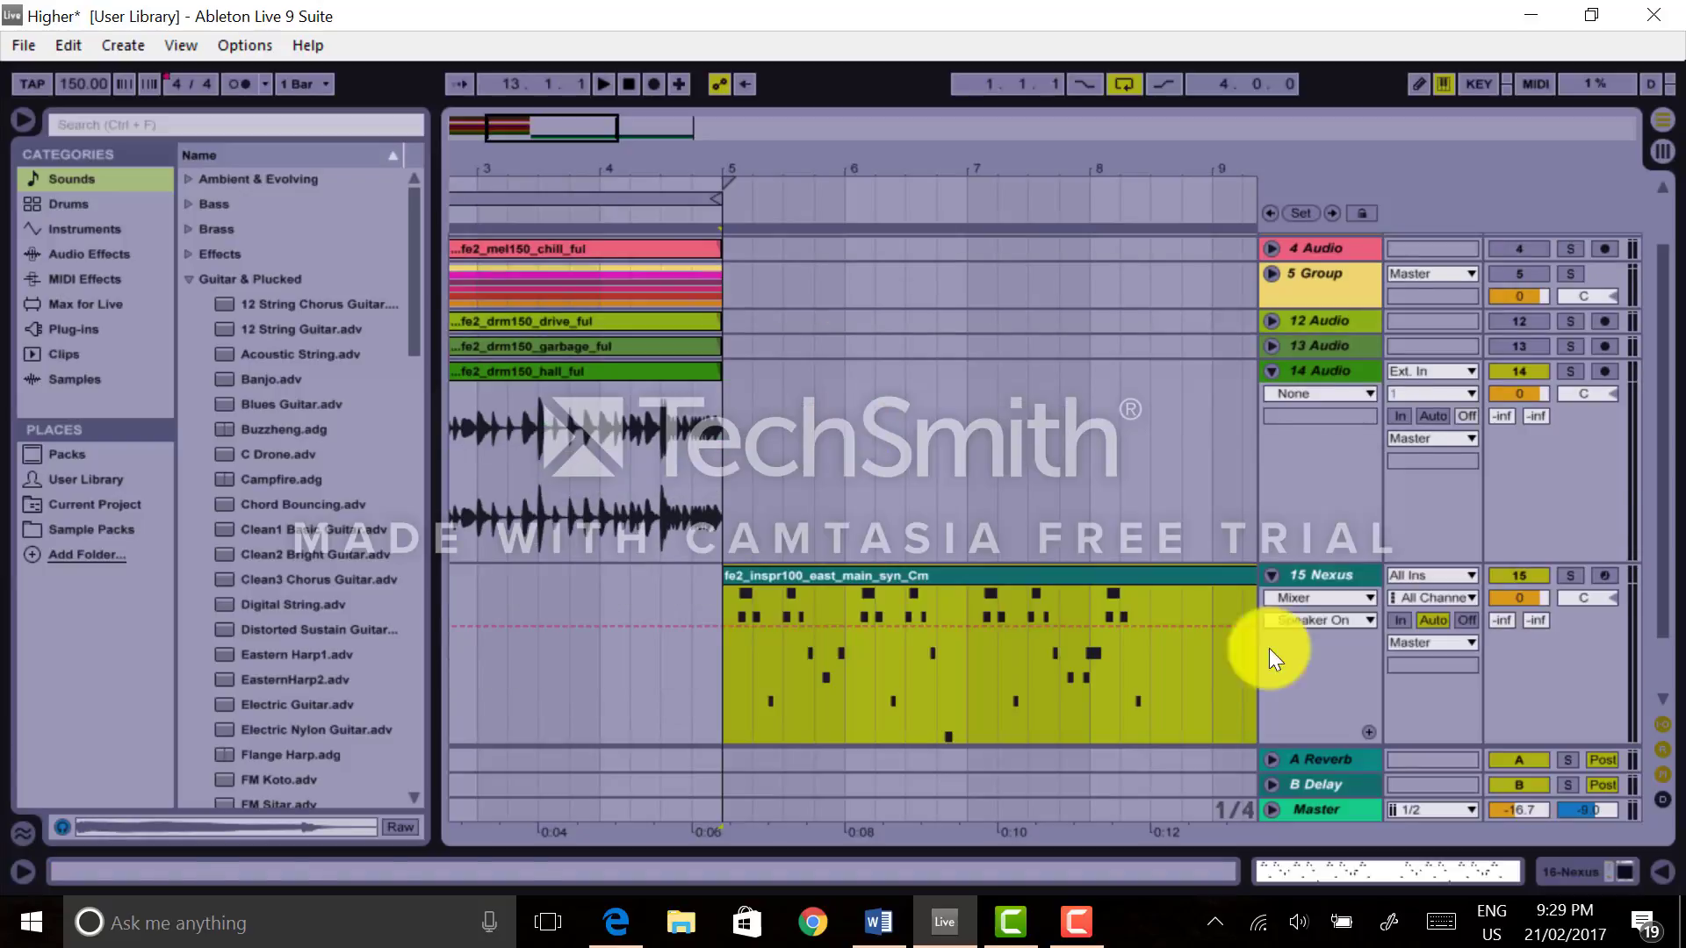
pyautogui.click(1112, 690)
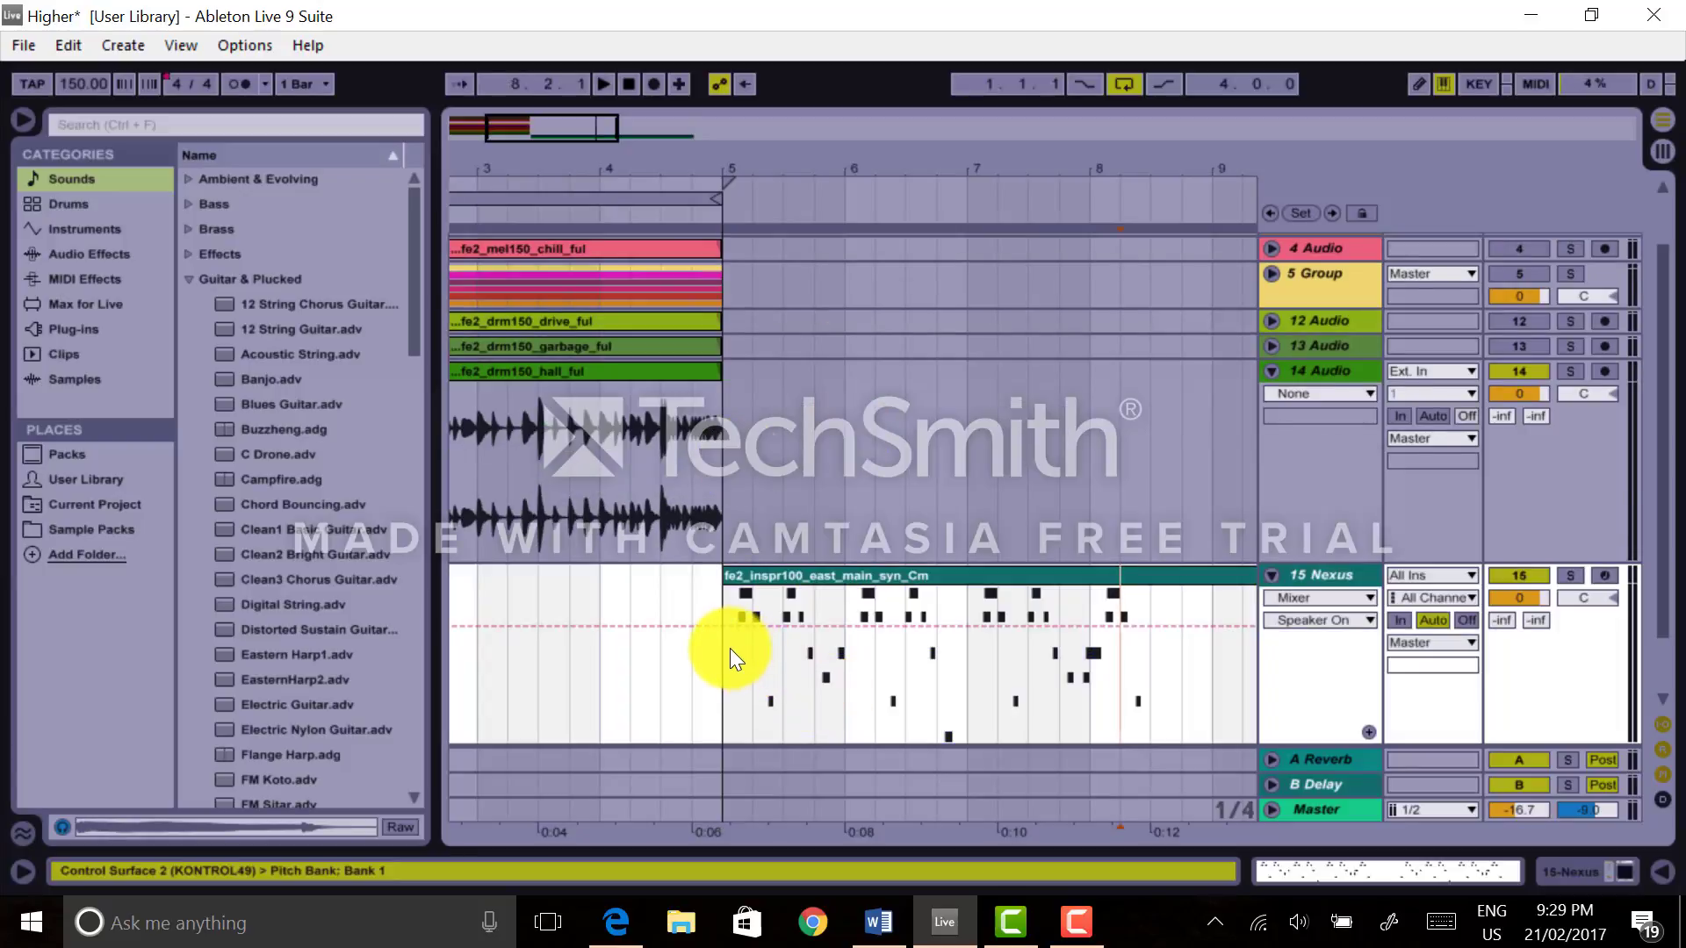
pyautogui.moveTo(723, 658); pyautogui.dragTo(836, 667)
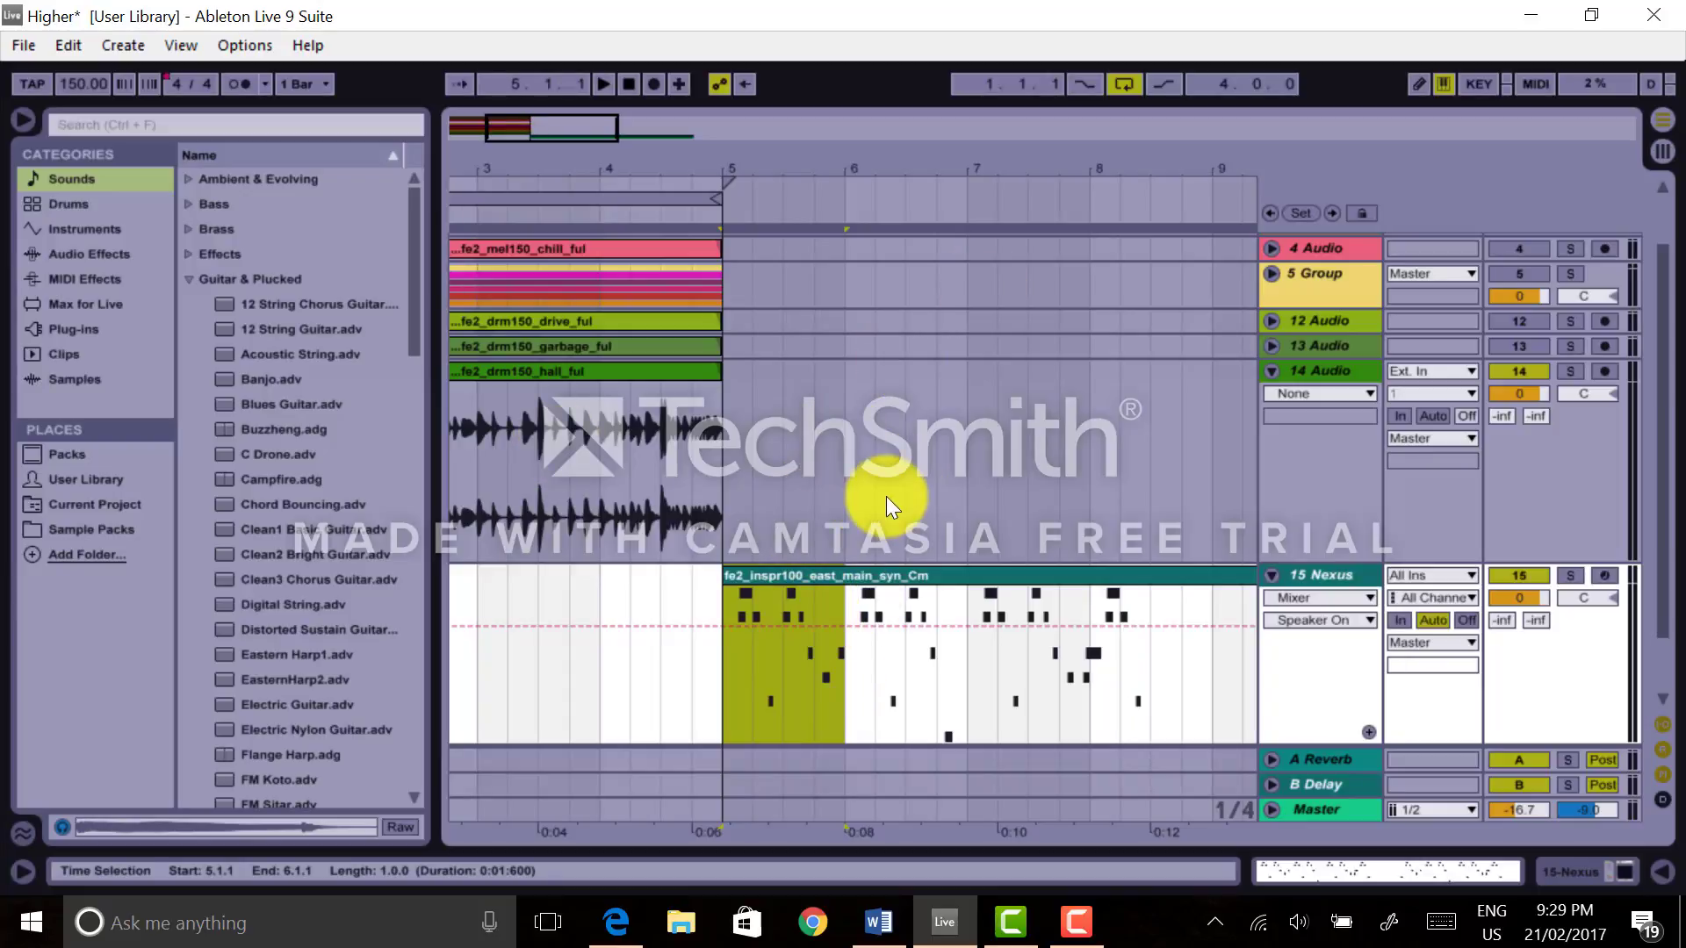
# - Turn looping off, reselect 5.1.1 to 6.1.1 in the 15 Nexus clip and loop that selection
pyautogui.click(1134, 90)
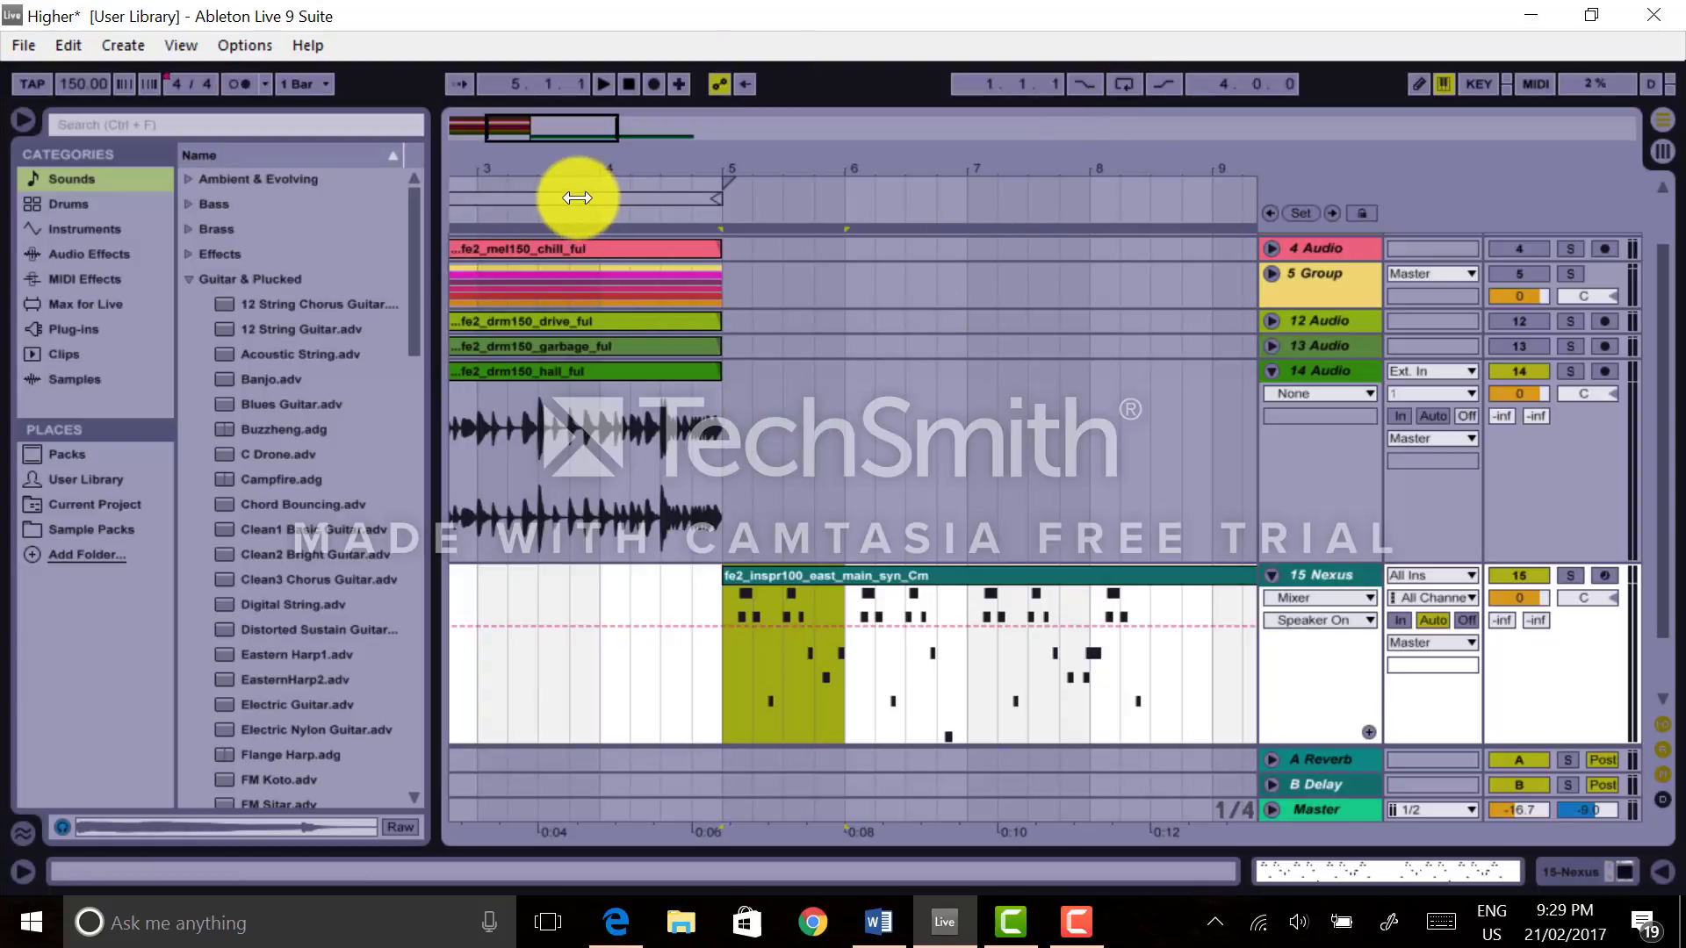
pyautogui.moveTo(576, 197)
pyautogui.mouseDown()
pyautogui.moveTo(640, 207)
pyautogui.moveTo(854, 177)
pyautogui.moveTo(1120, 186)
pyautogui.moveTo(742, 191)
pyautogui.moveTo(1072, 181)
pyautogui.moveTo(722, 177)
pyautogui.moveTo(615, 197)
pyautogui.moveTo(583, 181)
pyautogui.mouseUp()
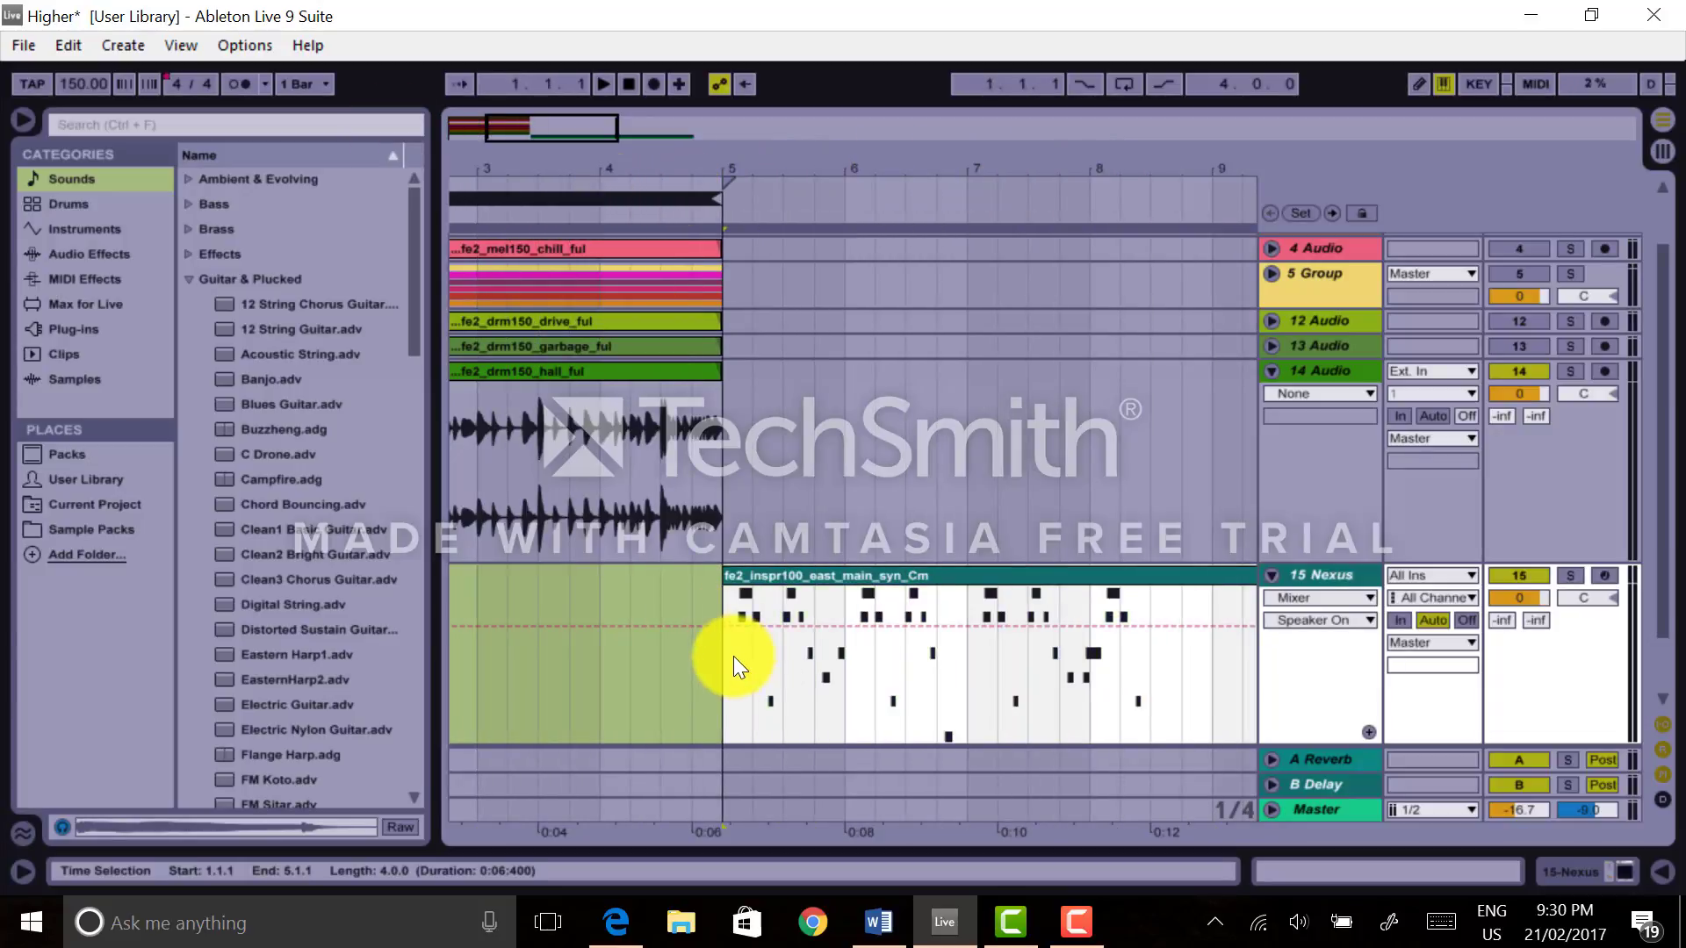
pyautogui.moveTo(726, 656); pyautogui.dragTo(847, 635)
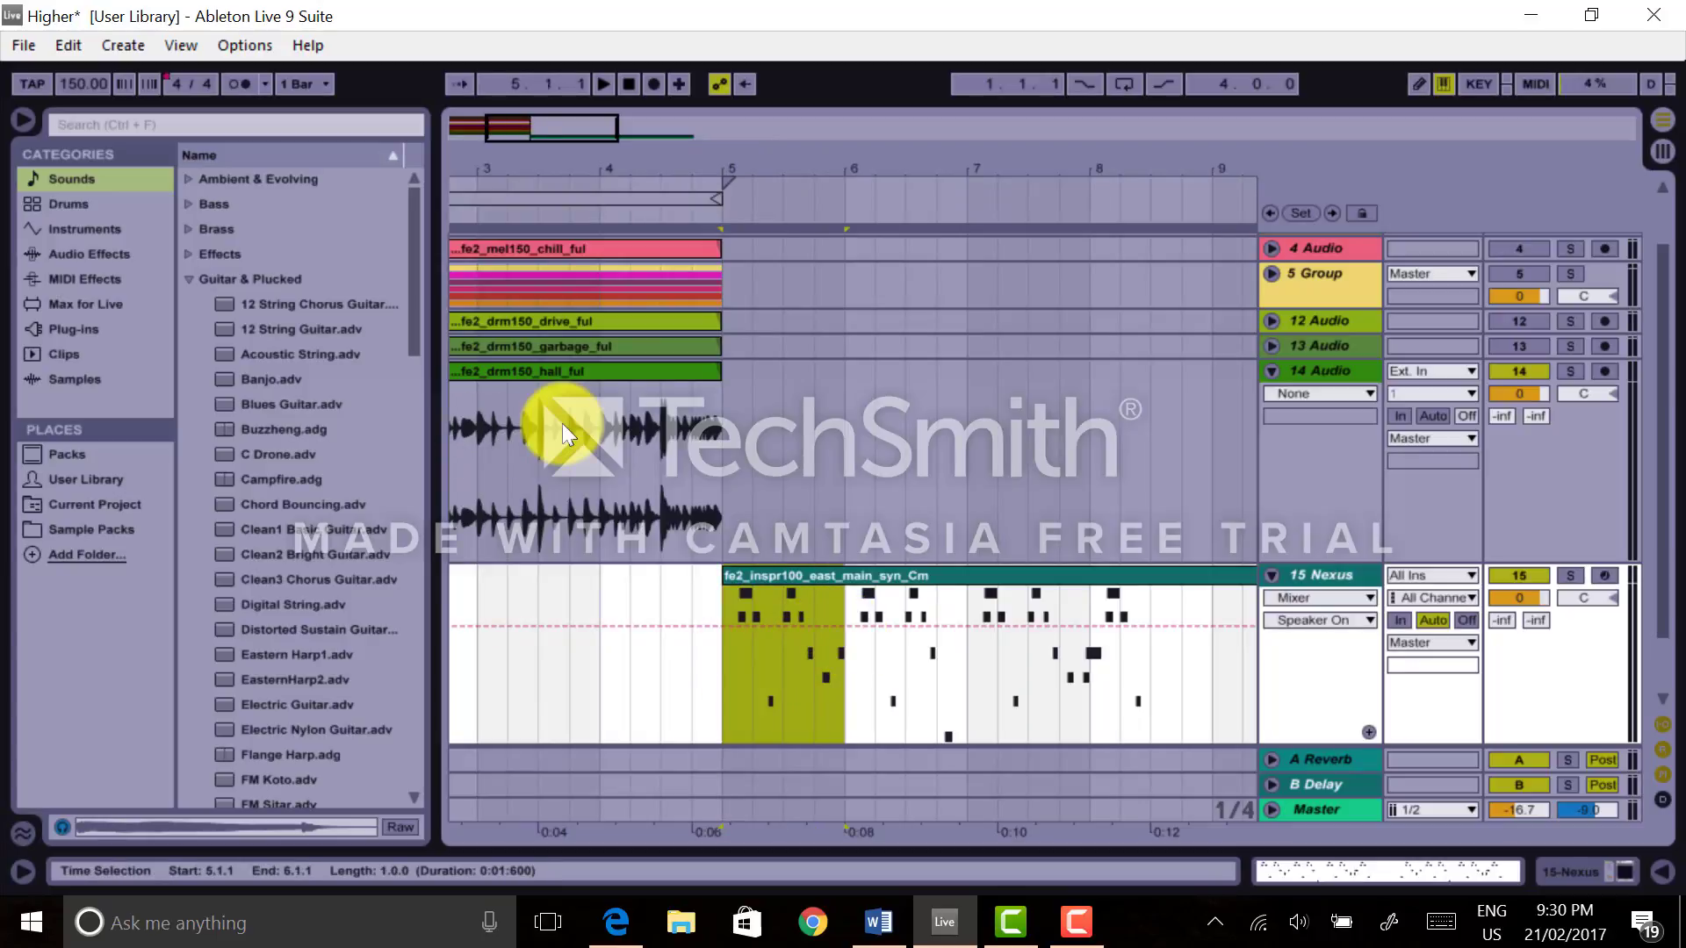
pyautogui.hotkey('ctrl', 'l')
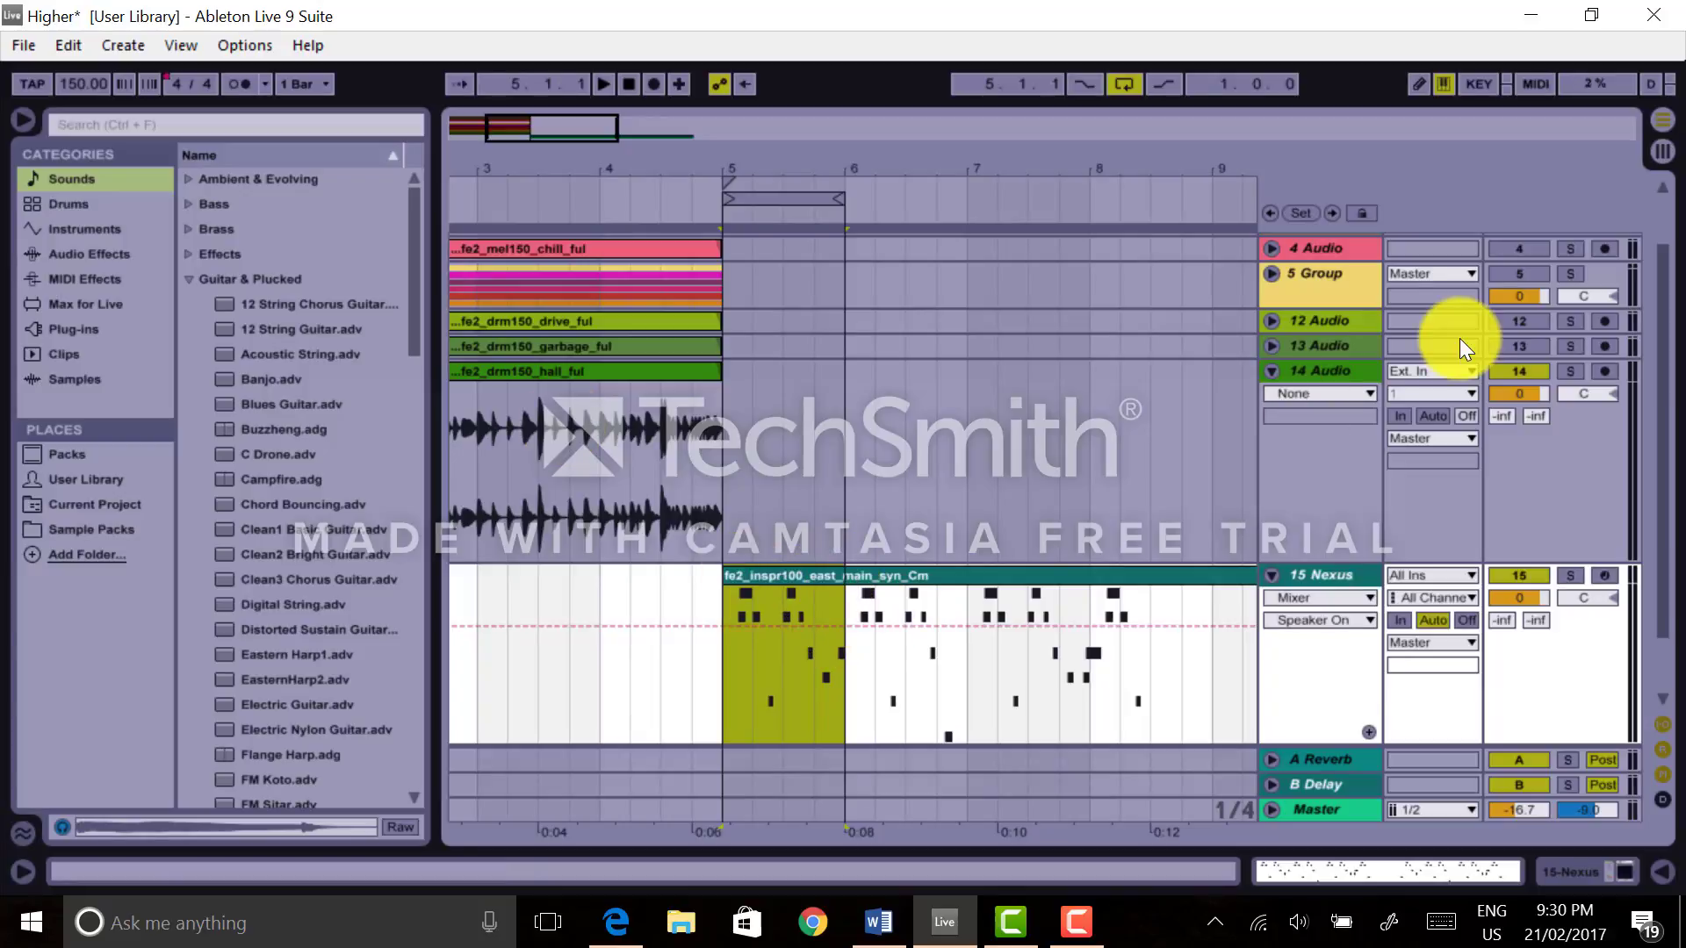
# - Play the looped bar from 5.1.1 and stop playback
pyautogui.moveTo(1663, 306); pyautogui.dragTo(1664, 405)
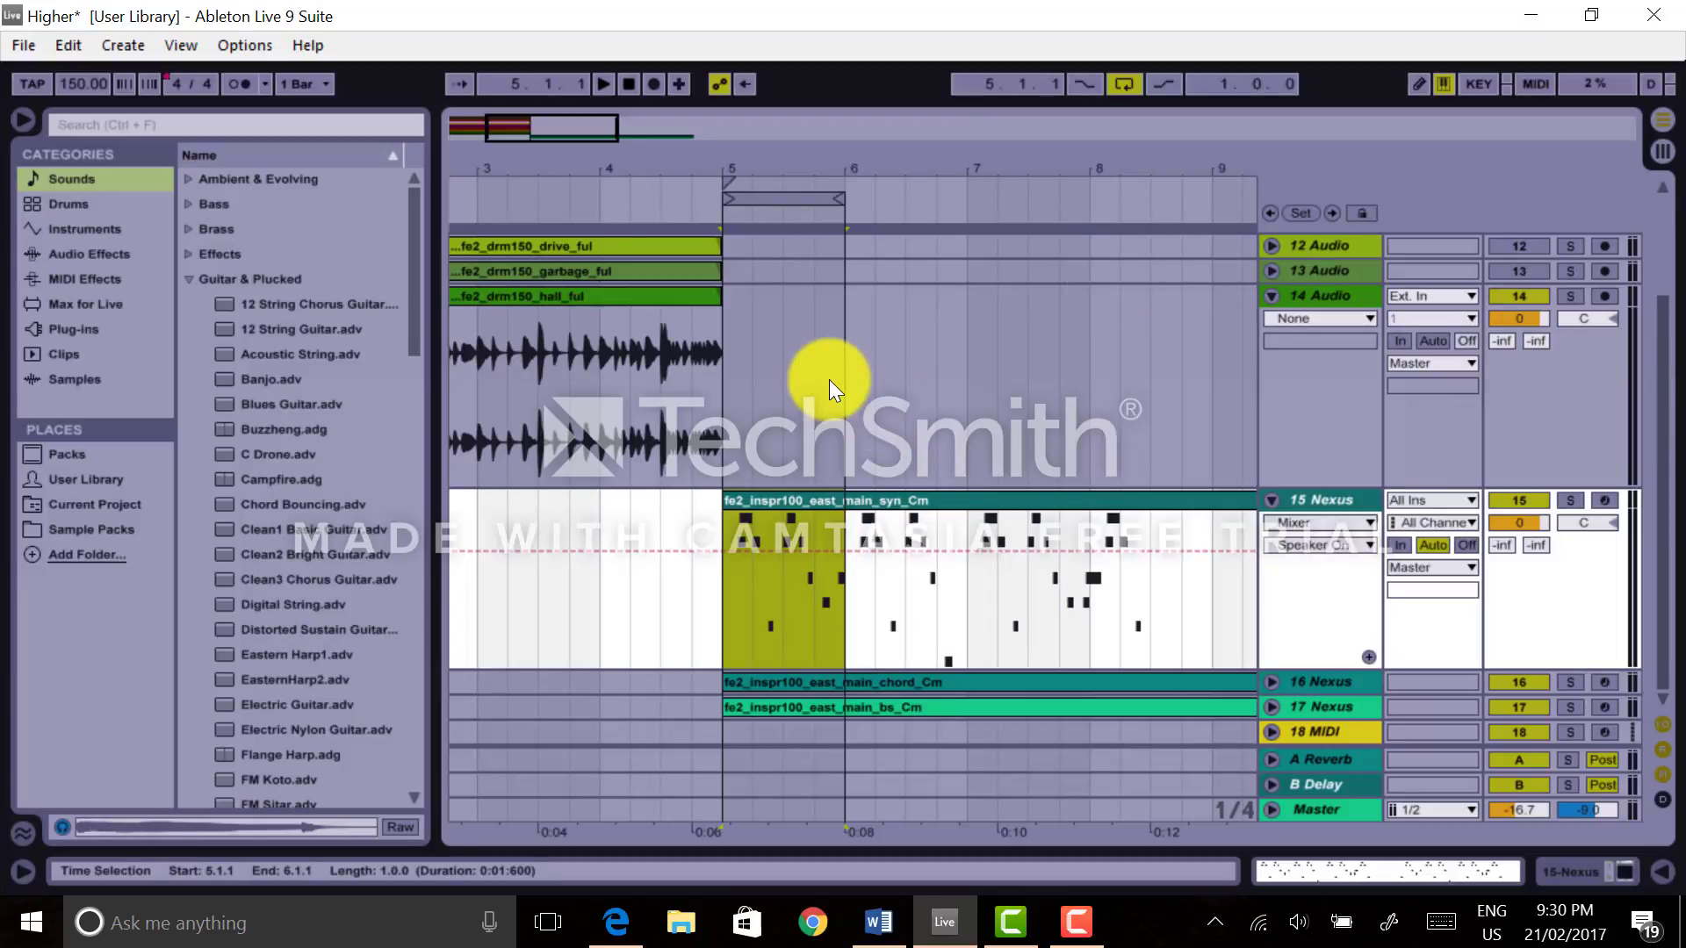
pyautogui.press('space')
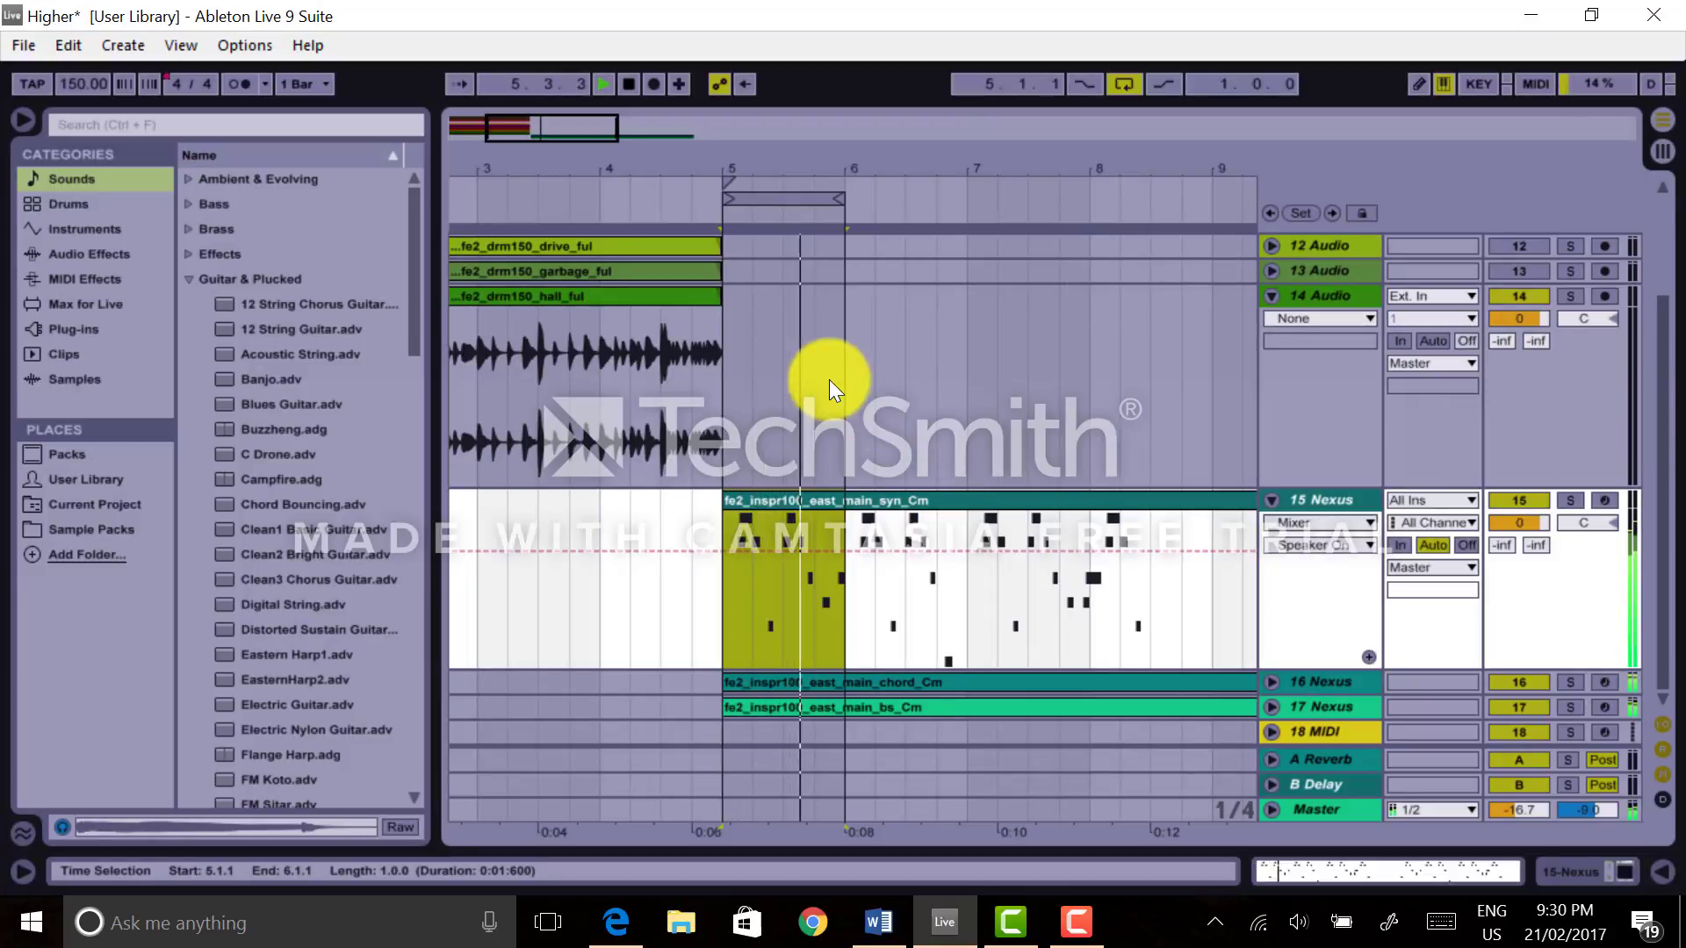
pyautogui.press('space')
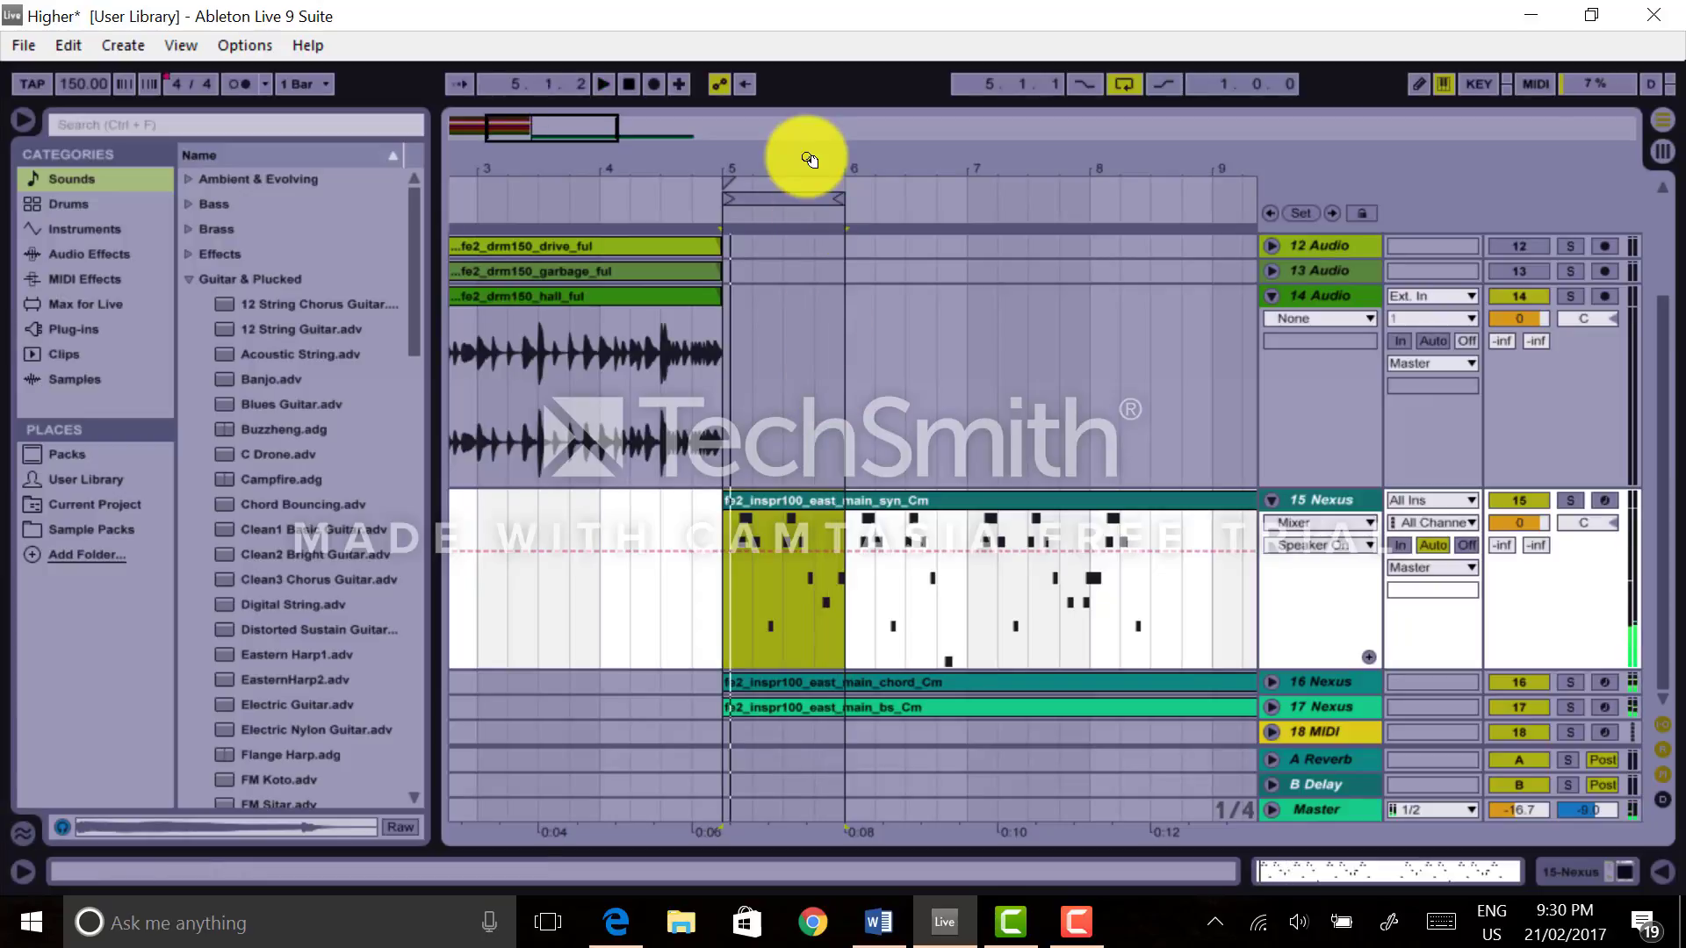
# - Place the insert marker at 6.1.3 on 15 Nexus and switch the track's automation device from Mixer to Pitch
pyautogui.moveTo(534, 108)
pyautogui.mouseDown()
pyautogui.moveTo(798, 158)
pyautogui.moveTo(533, 107)
pyautogui.mouseUp()
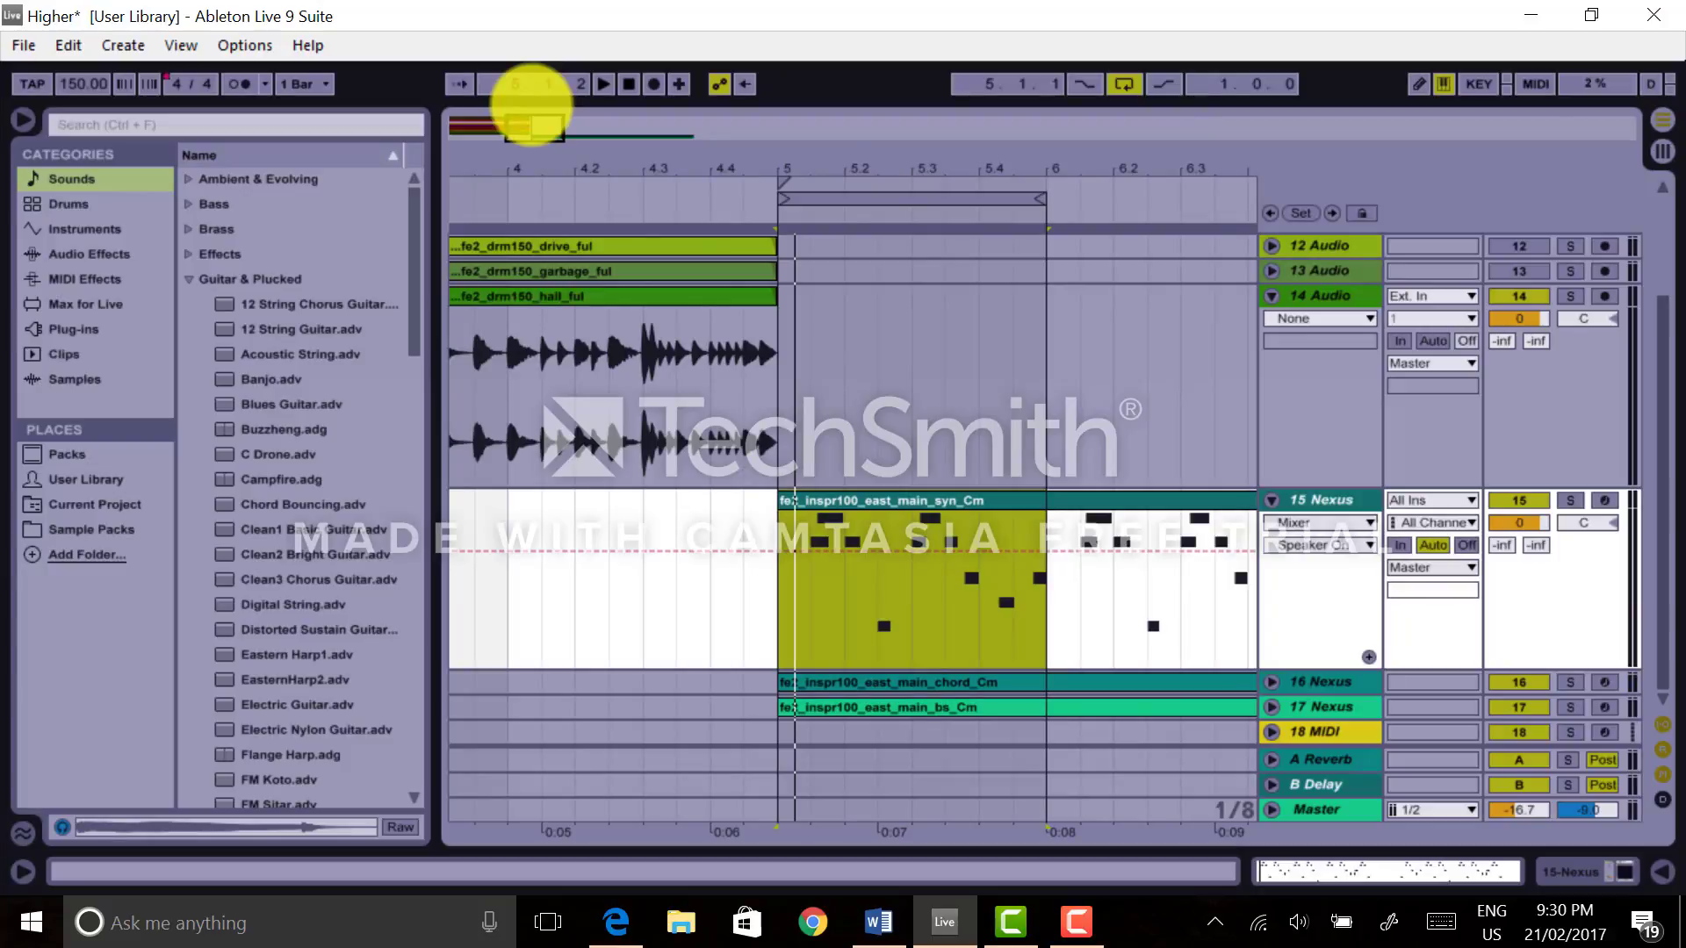
pyautogui.click(1080, 565)
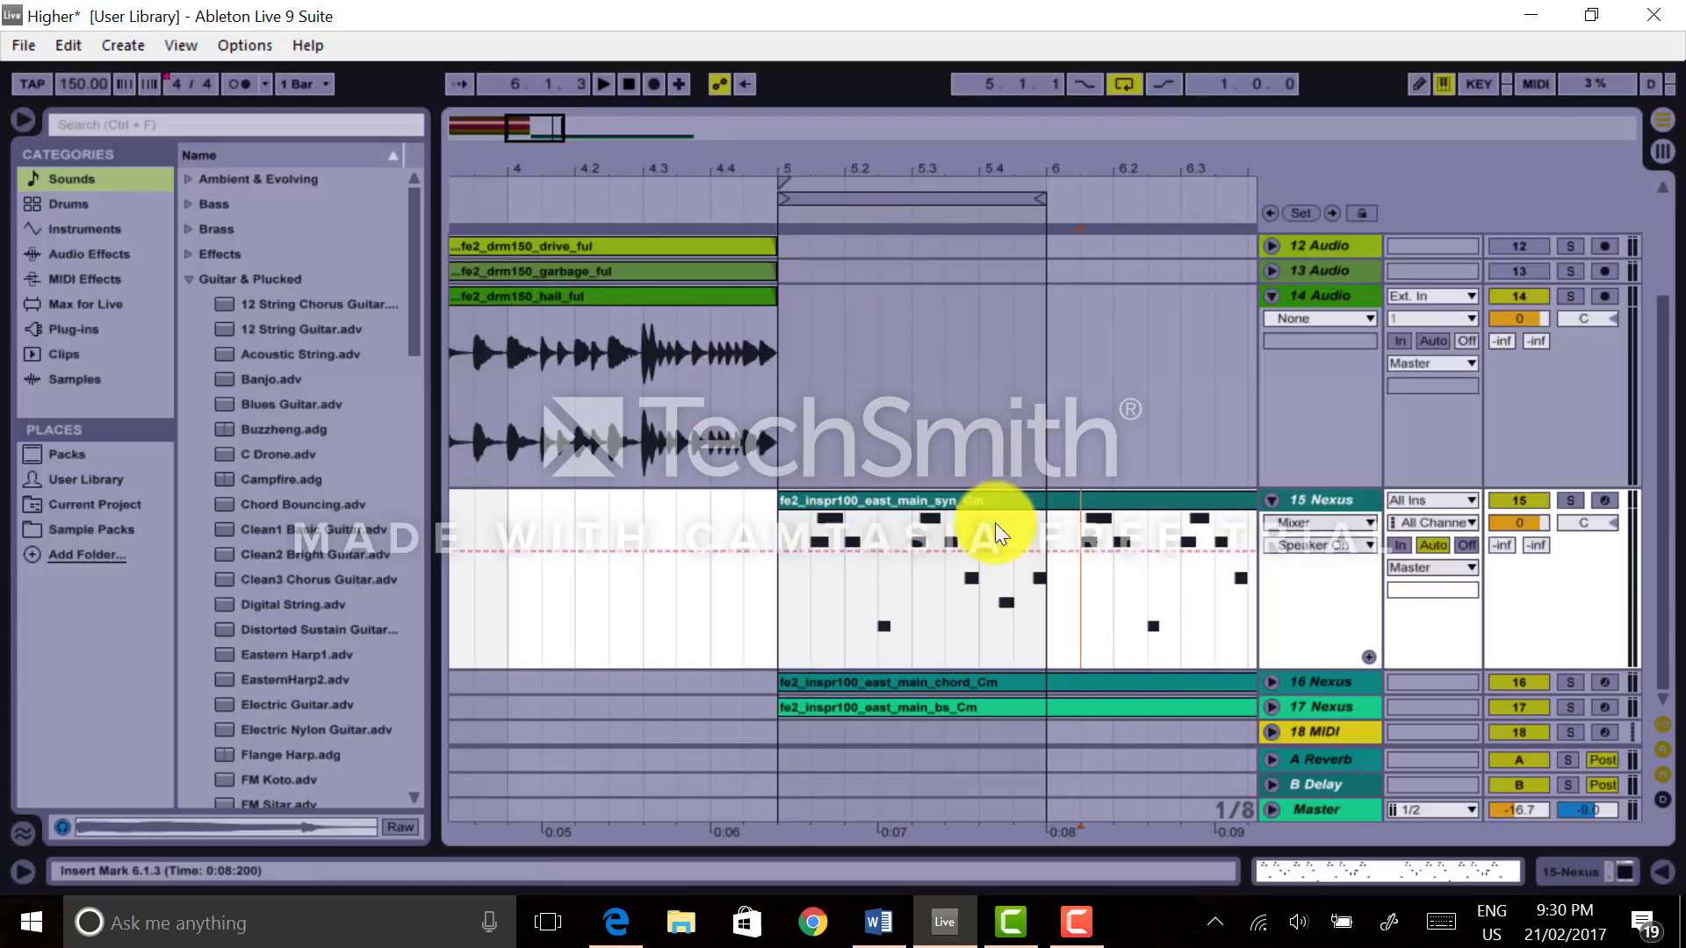
pyautogui.click(839, 549)
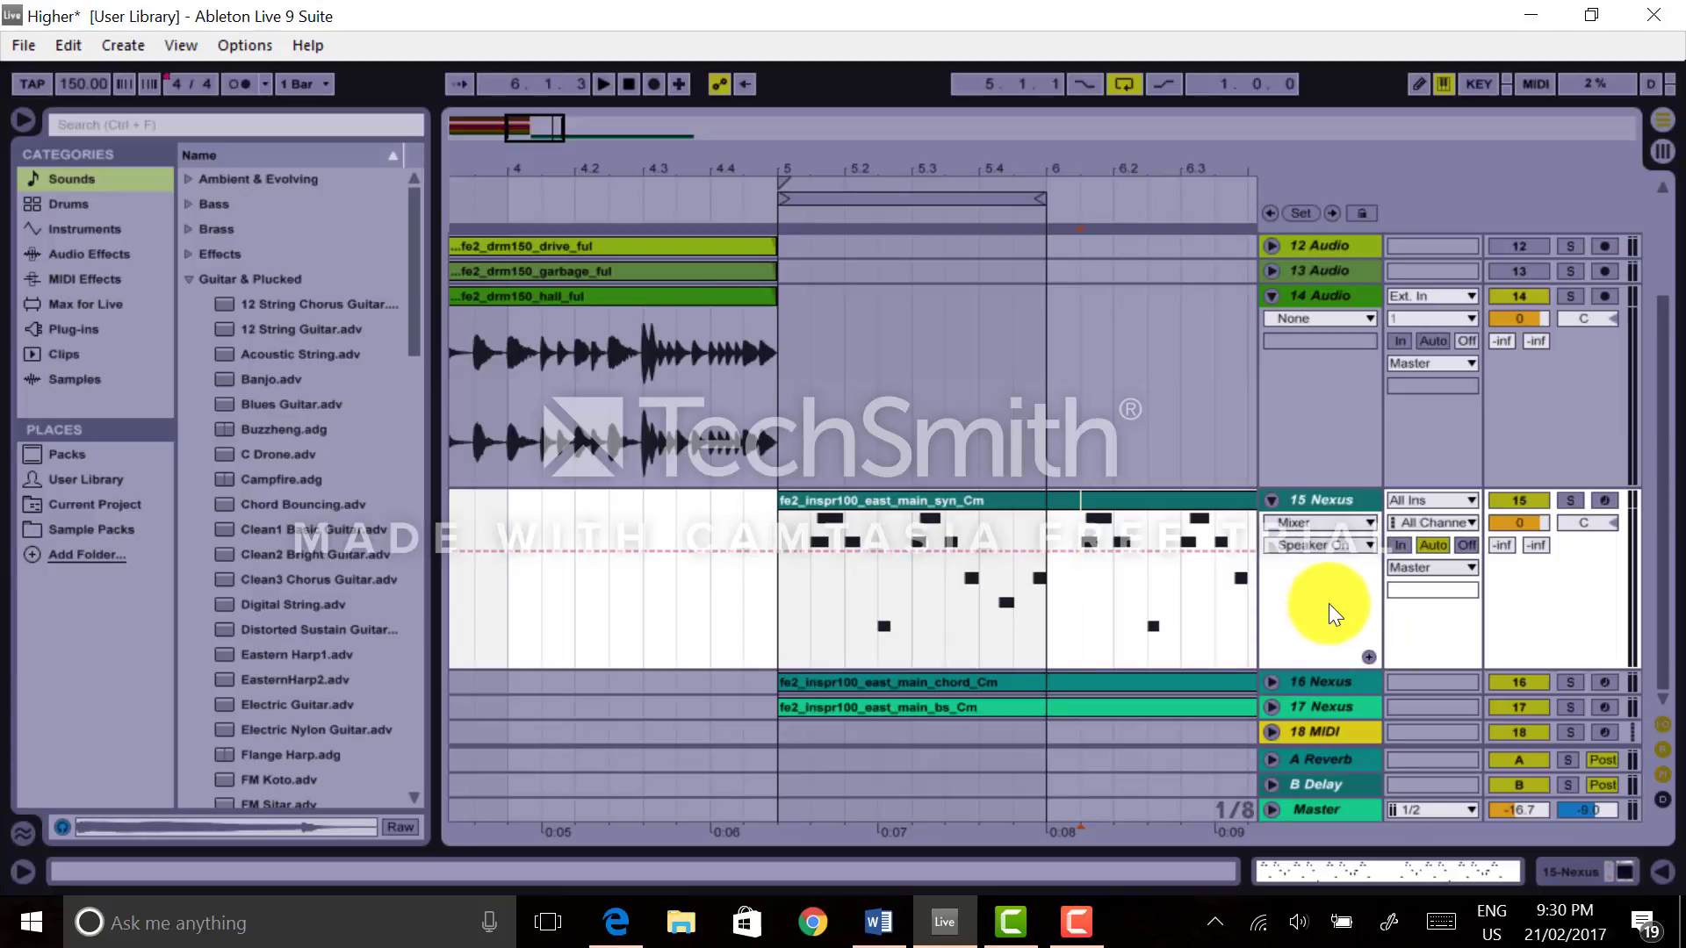
pyautogui.click(1343, 523)
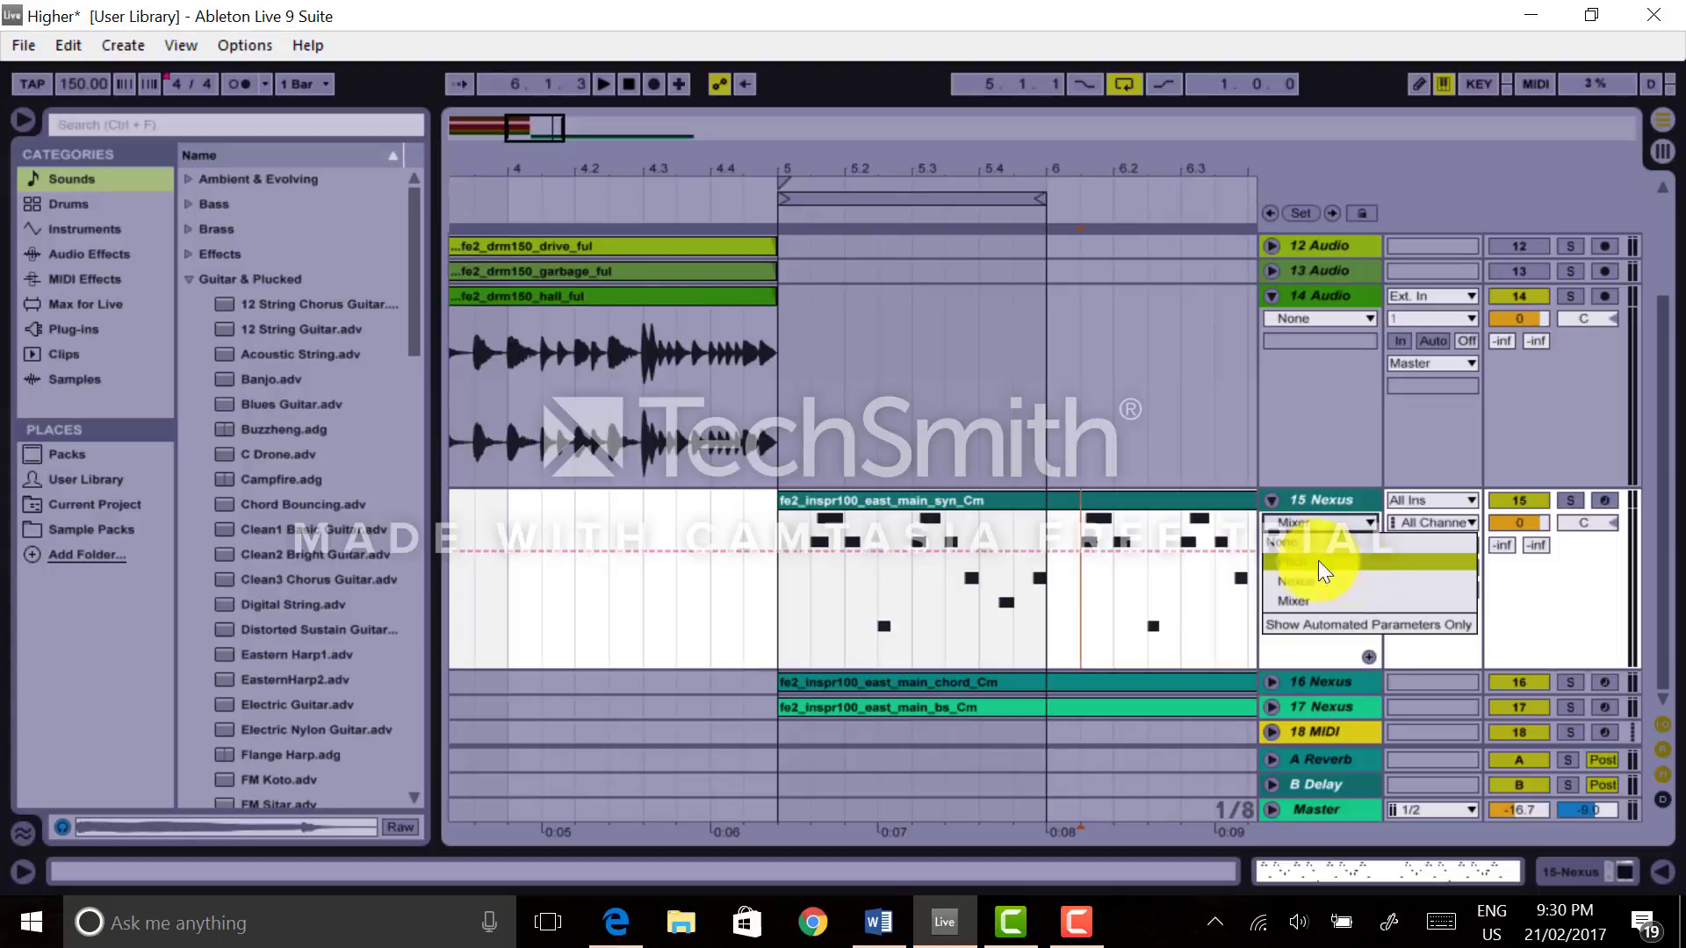
pyautogui.click(1375, 521)
pyautogui.click(1369, 524)
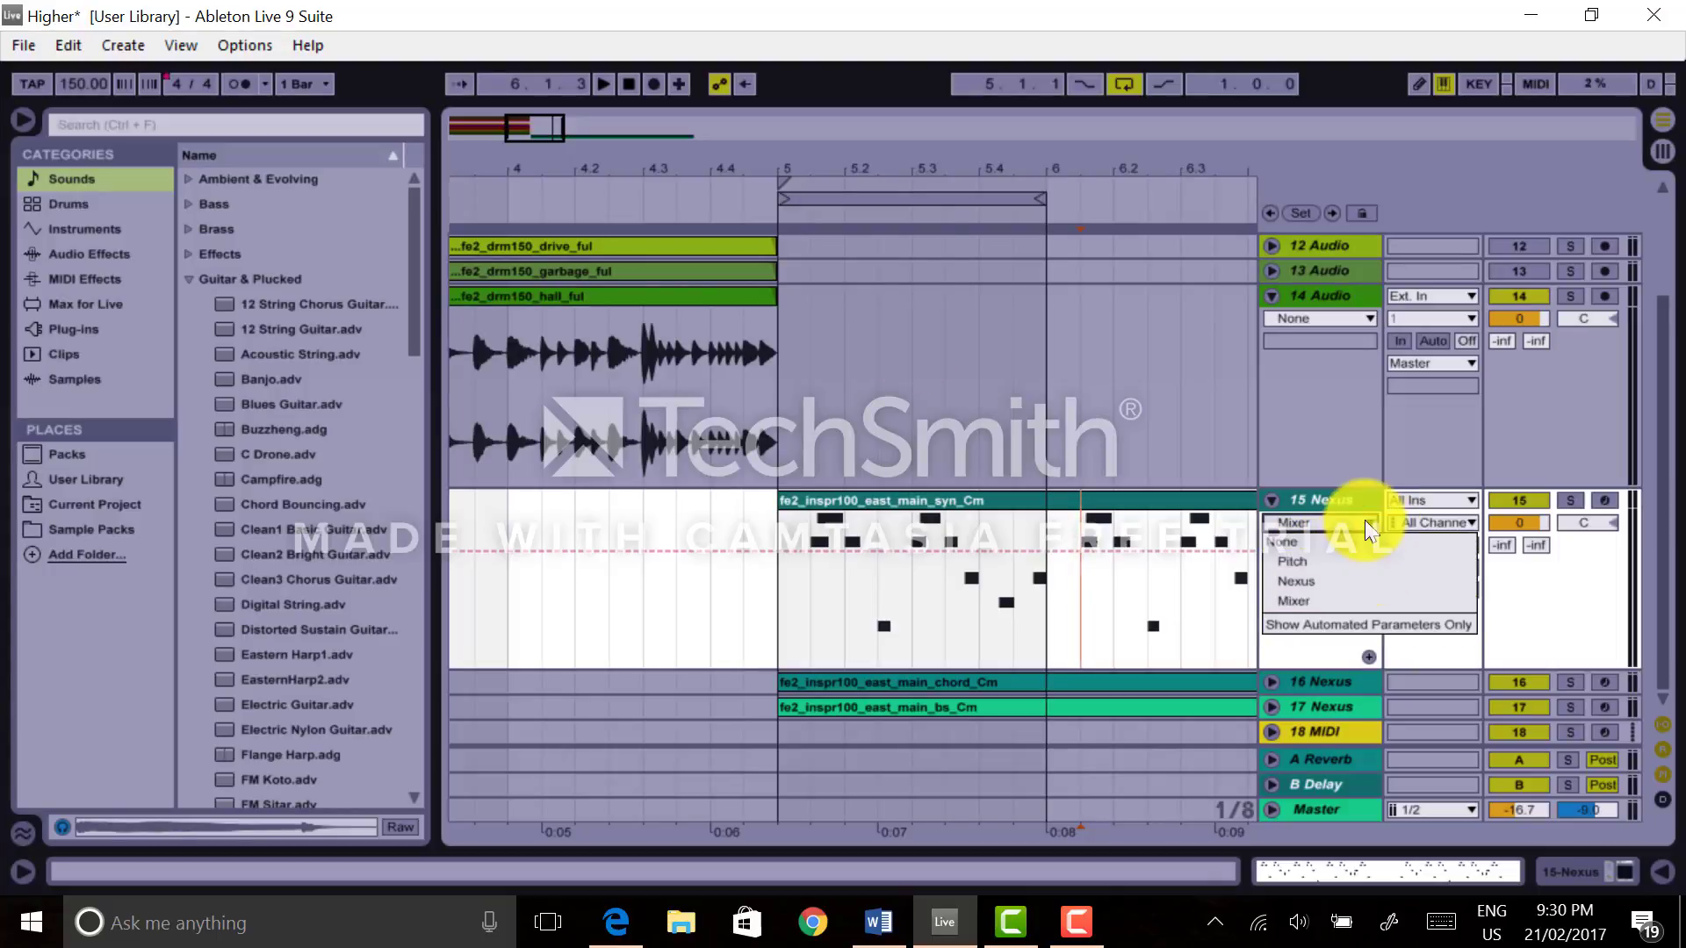
pyautogui.click(1335, 561)
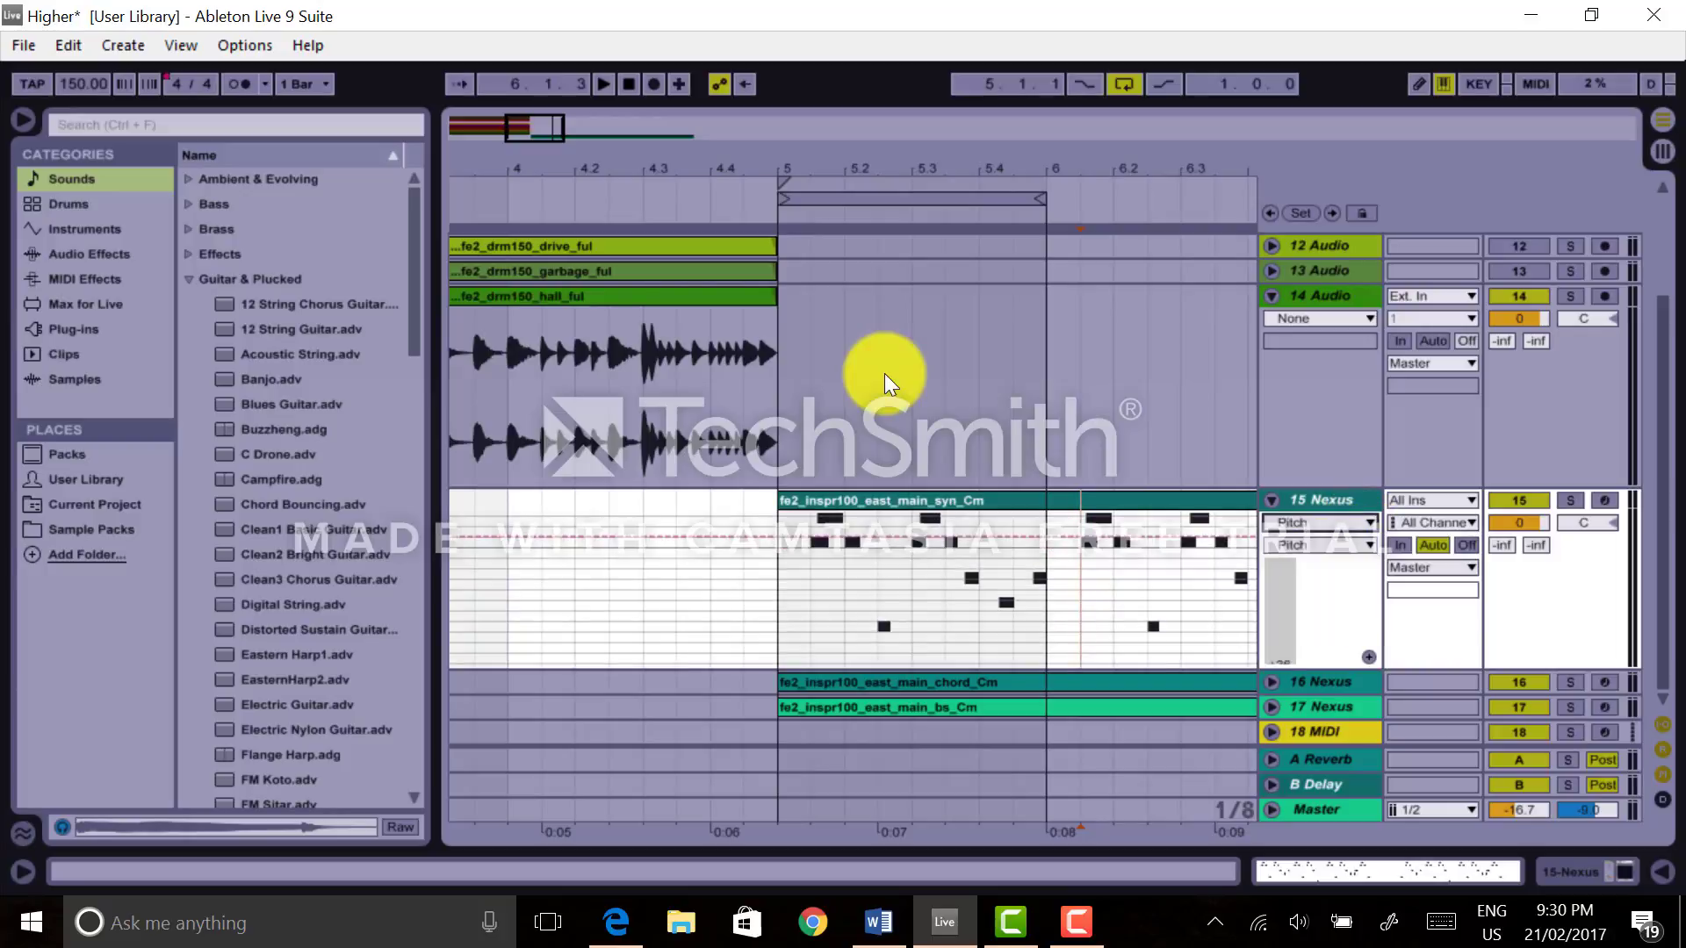
# - Examine which Pitch device parameters can be automated on the 15 Nexus track
pyautogui.click(1343, 546)
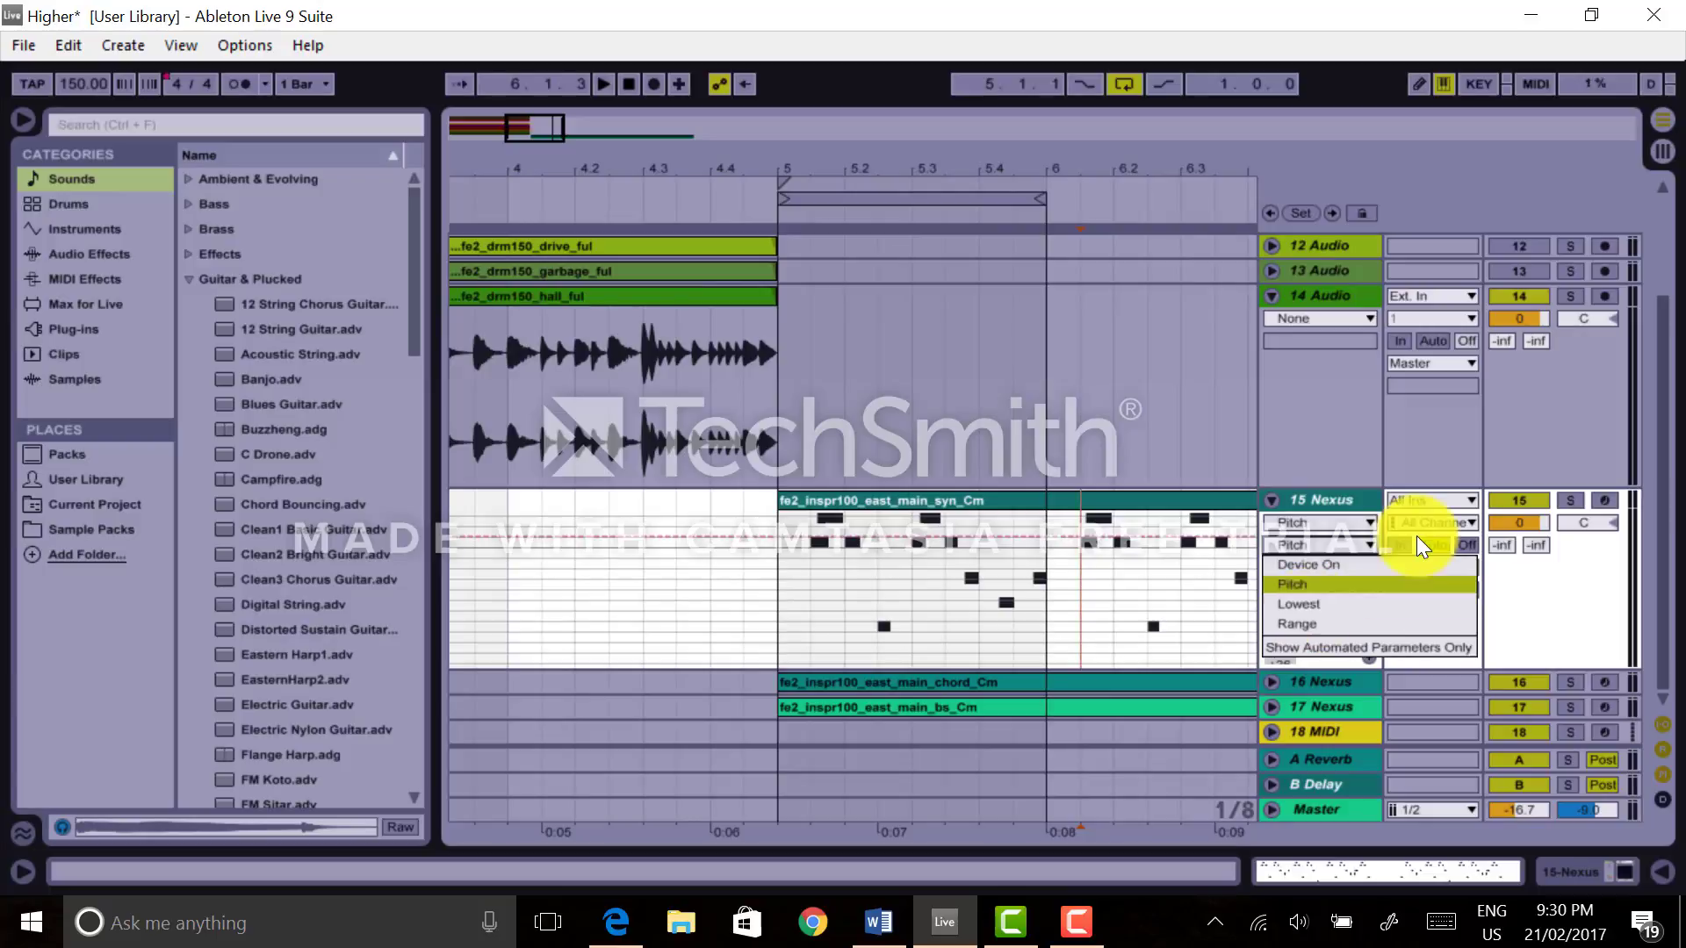
pyautogui.click(913, 364)
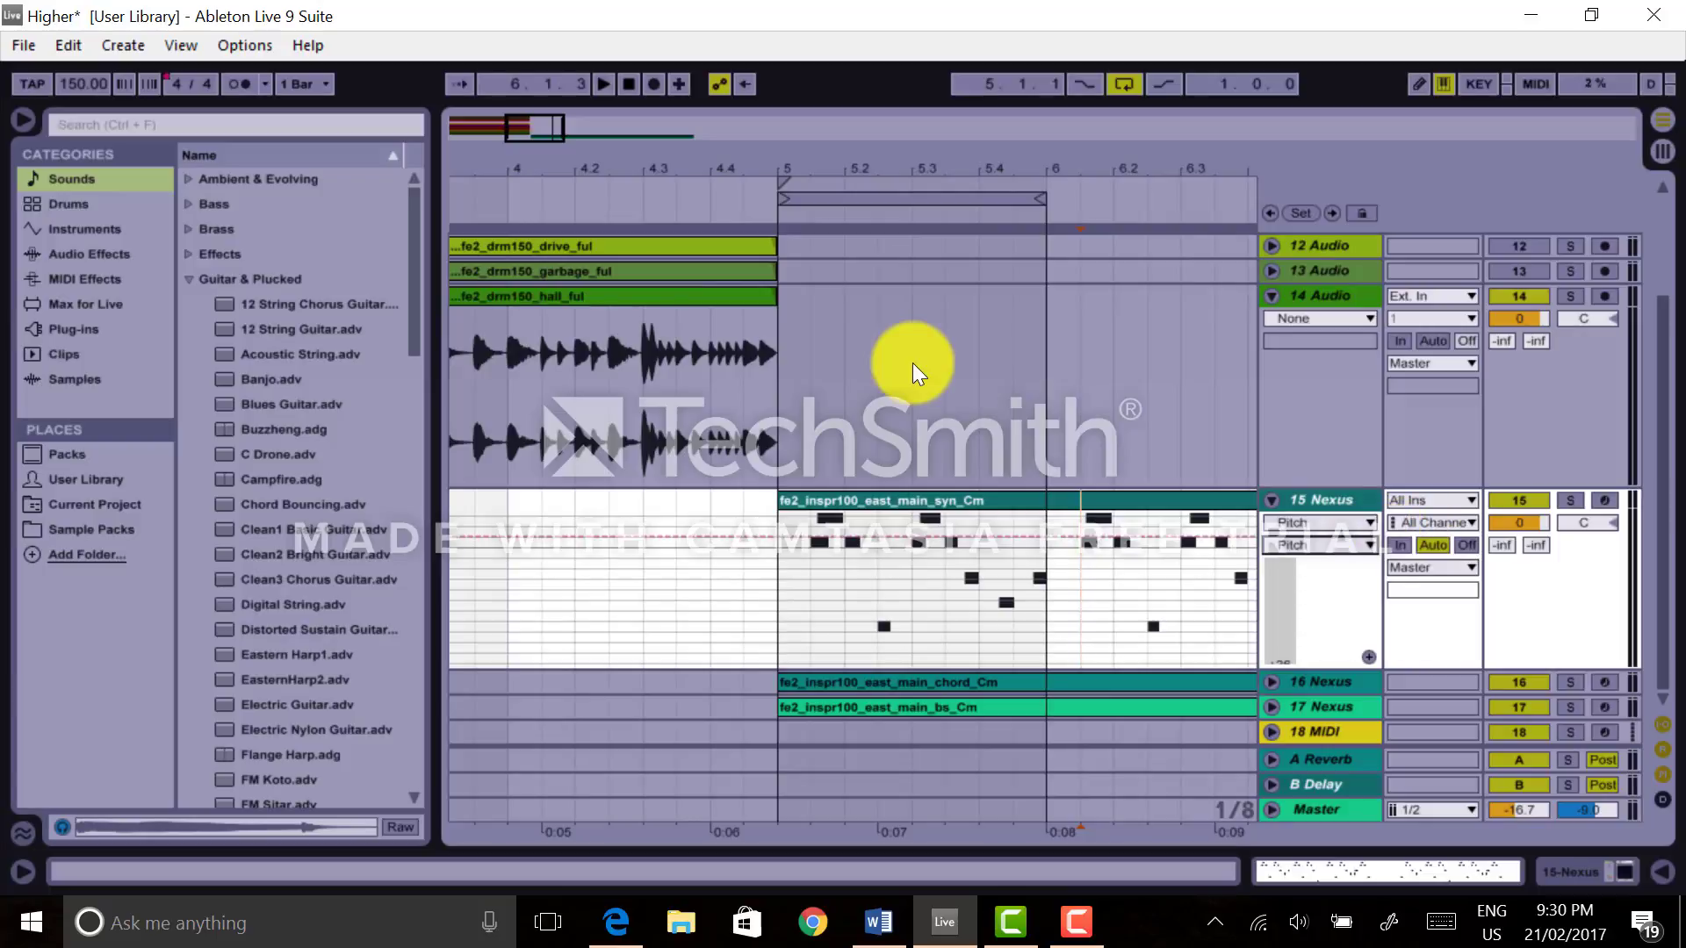
pyautogui.click(1367, 550)
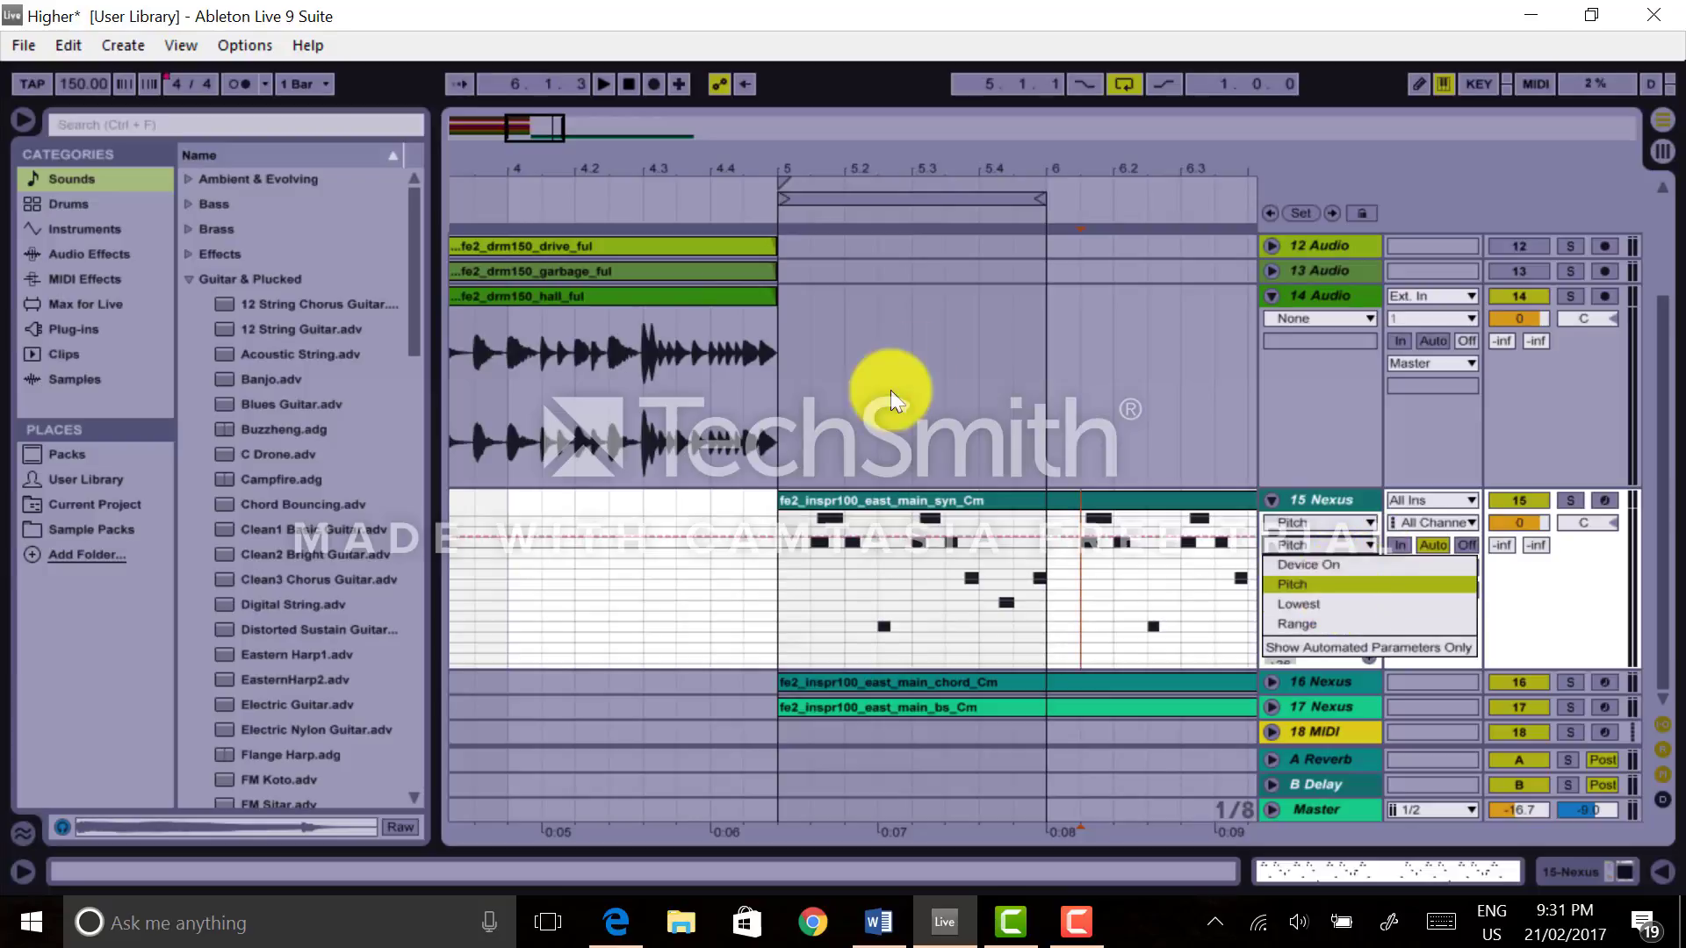
pyautogui.click(891, 399)
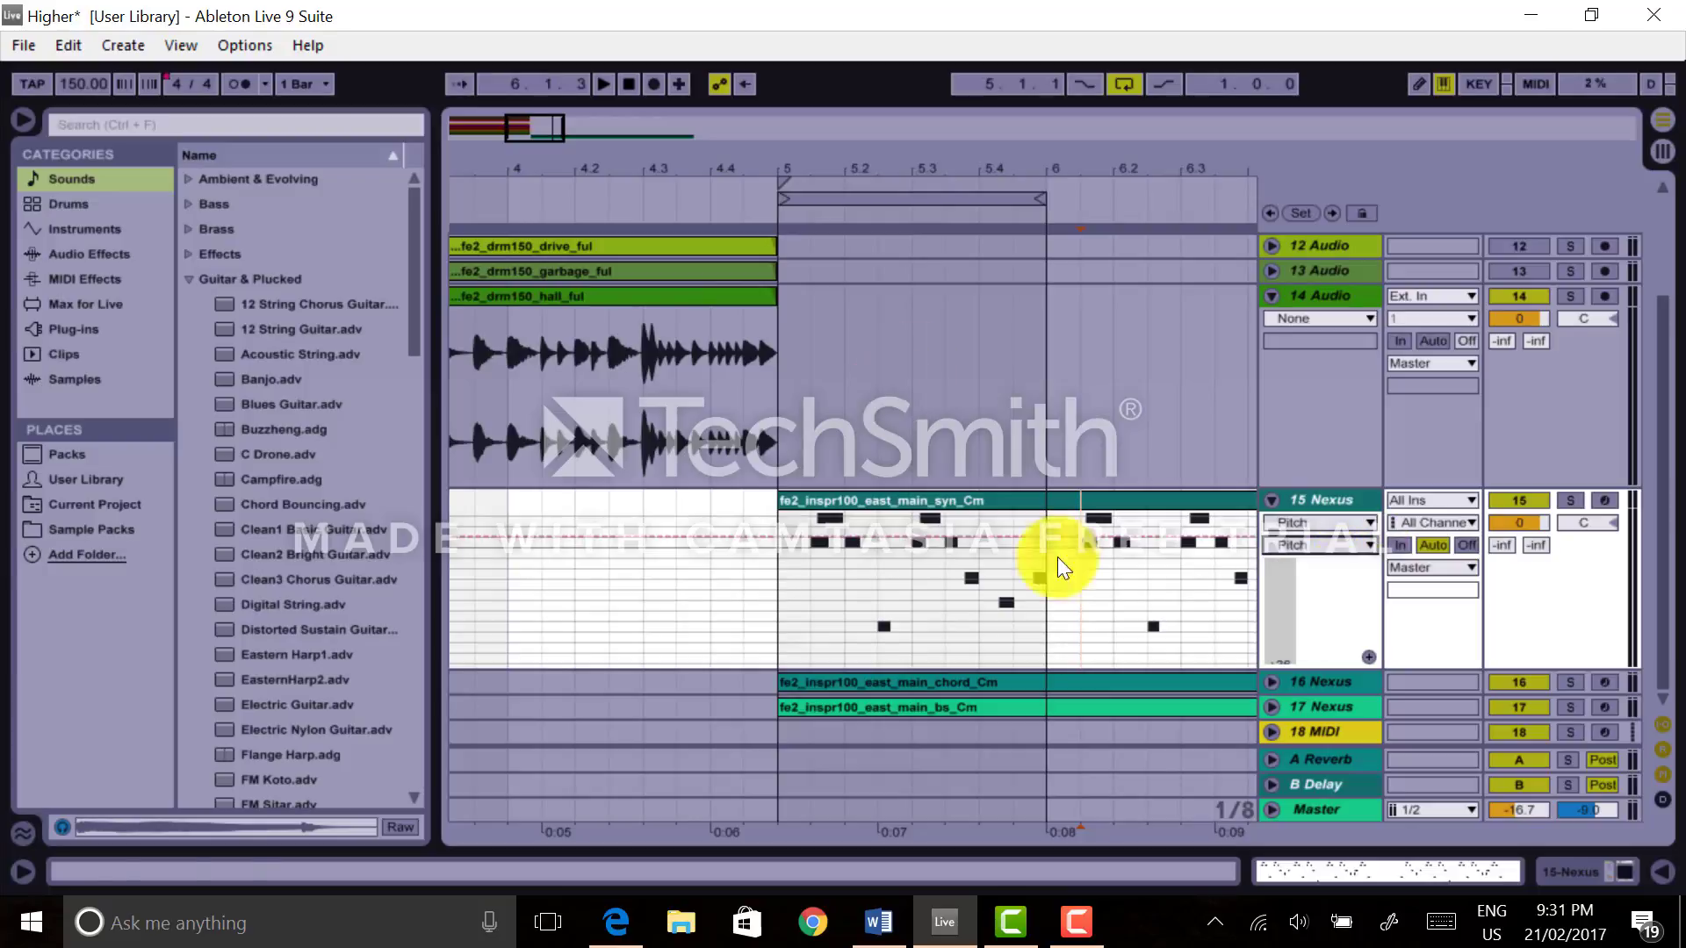
# - Draw a V-shaped dip in the Pitch automation of 15 Nexus, from just after 5.1.1 to just past 5.2
pyautogui.click(794, 538)
pyautogui.moveTo(835, 537)
pyautogui.mouseDown()
pyautogui.moveTo(835, 609)
pyautogui.moveTo(860, 610)
pyautogui.moveTo(859, 537)
pyautogui.mouseUp()
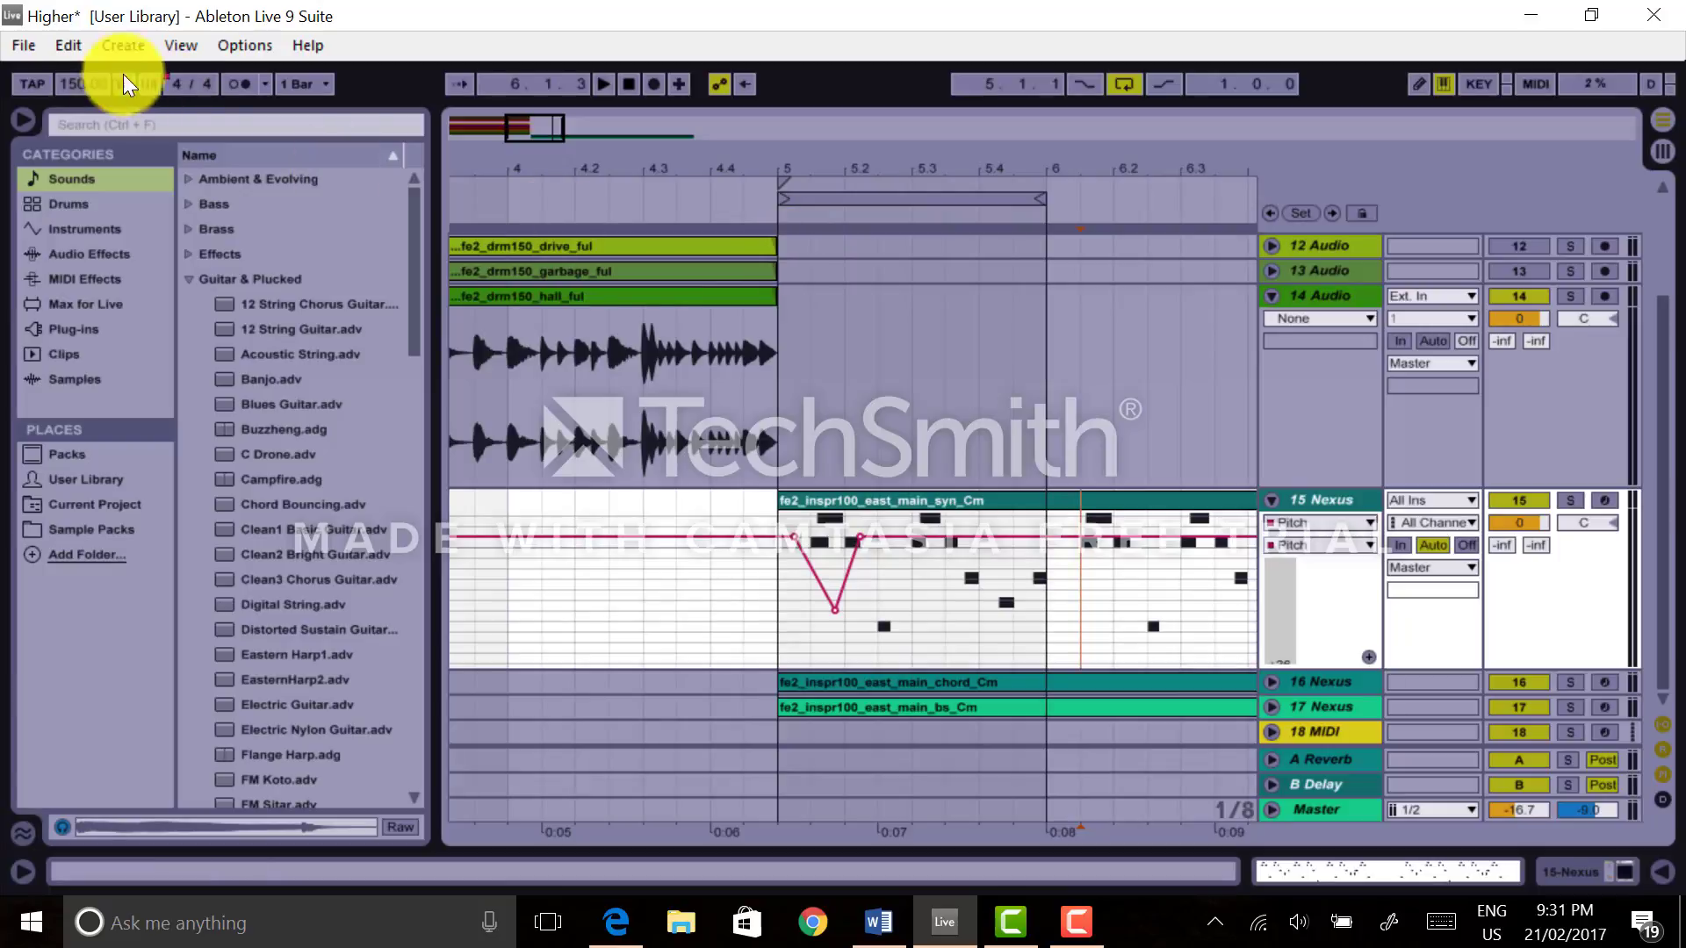
# - Set the tempo to 101 BPM, play the looped bar from 5.1.1, and stop playback
pyautogui.moveTo(75, 86); pyautogui.dragTo(78, 88)
pyautogui.click(787, 219)
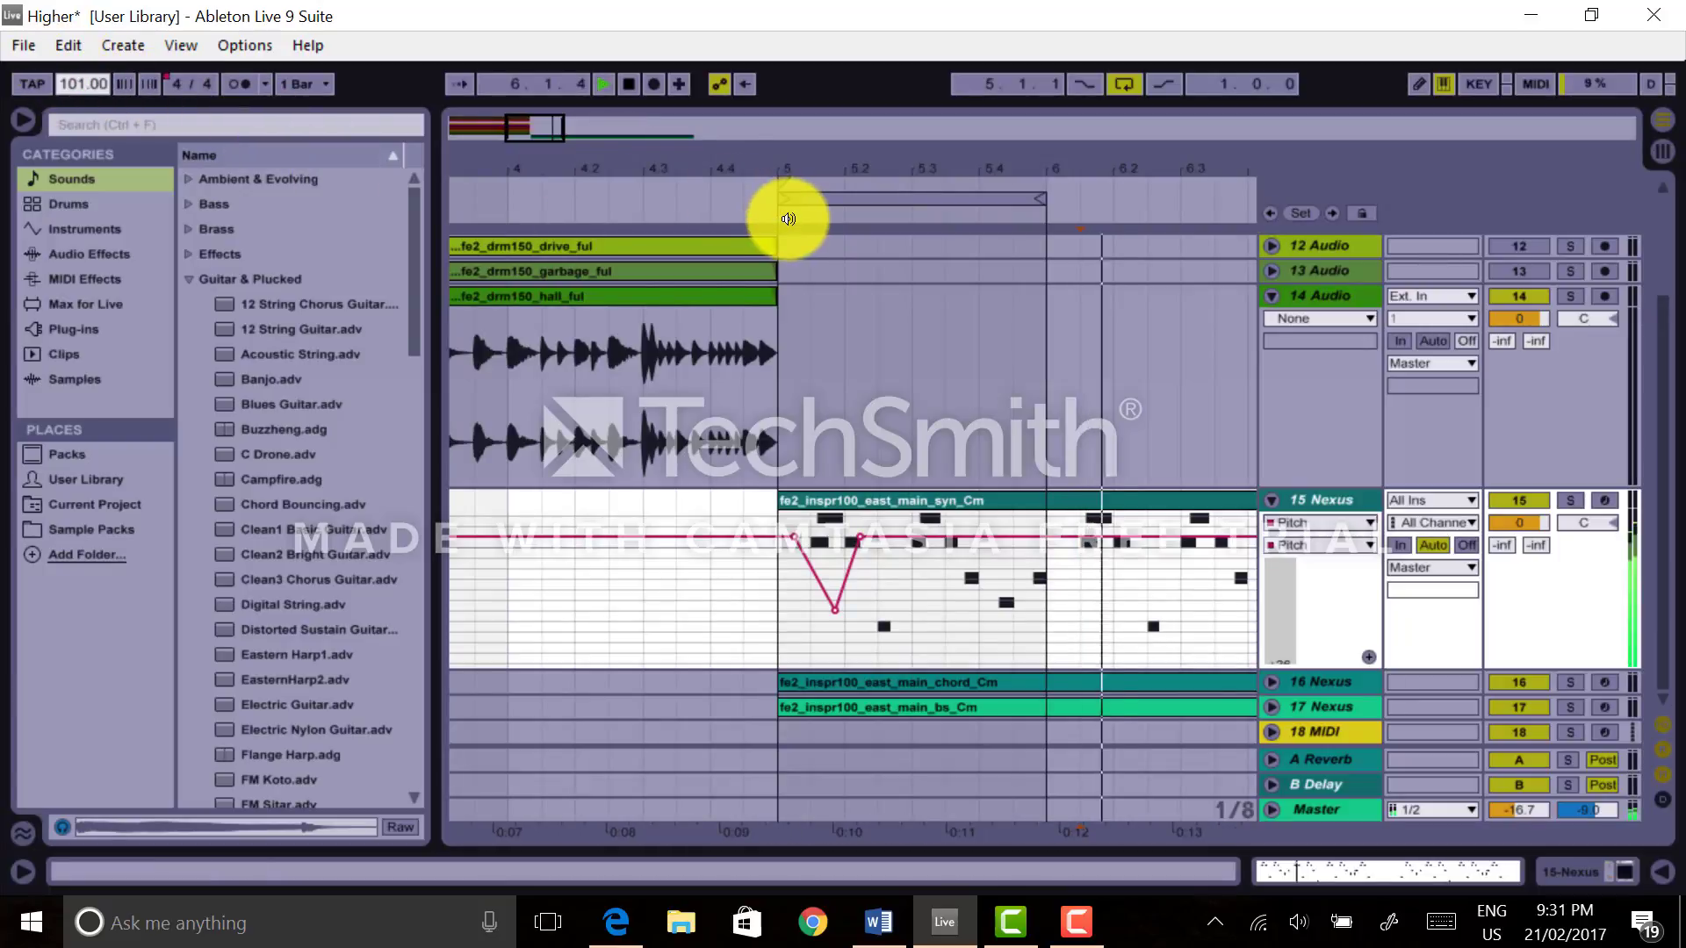
pyautogui.click(782, 219)
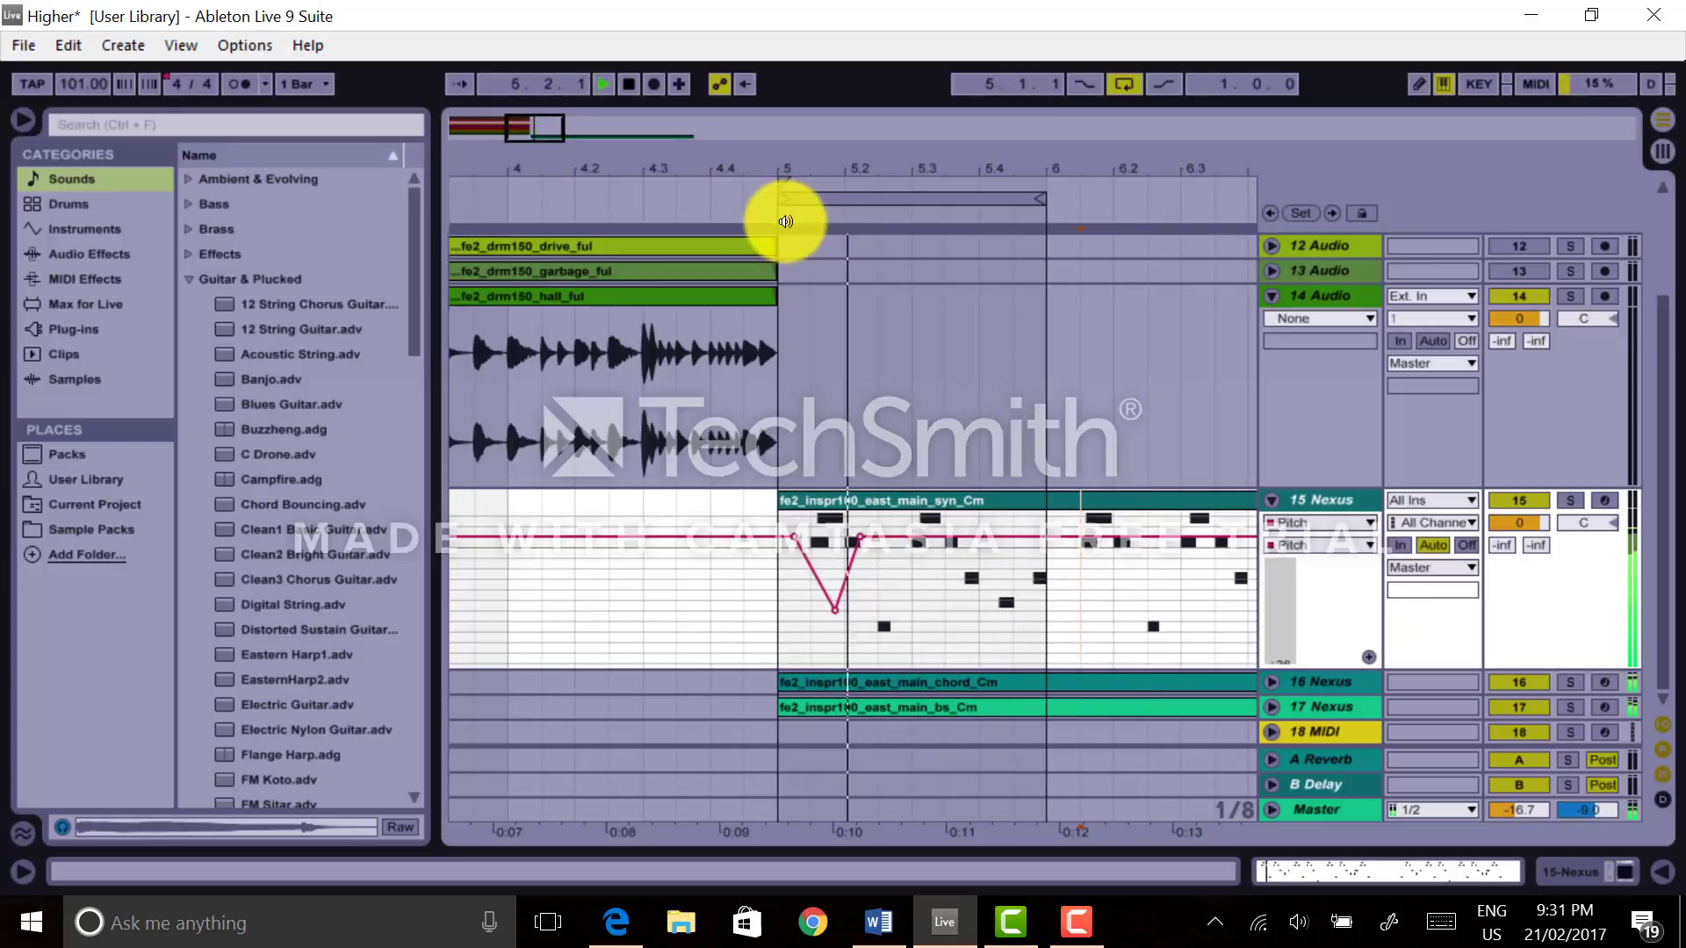
pyautogui.press('space')
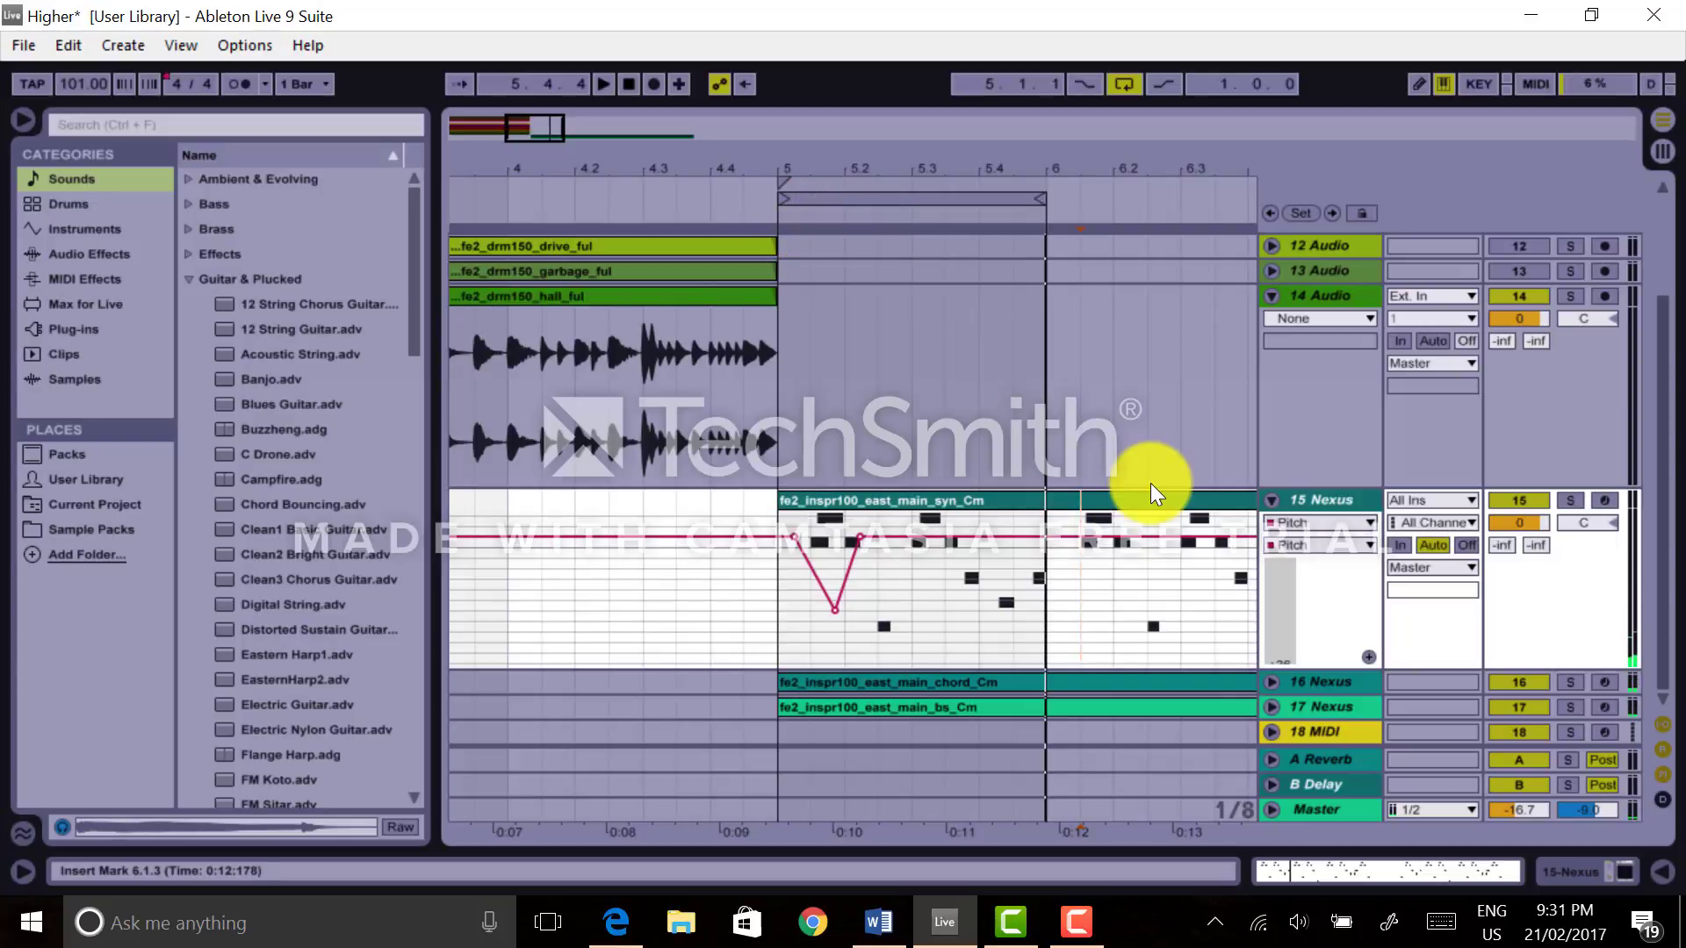
# - Undo the tempo change and the Pitch automation edits on 15 Nexus
pyautogui.hotkey('ctrl', 'z')
pyautogui.hotkey('ctrl', 'z')
pyautogui.hotkey('ctrl', 'z')
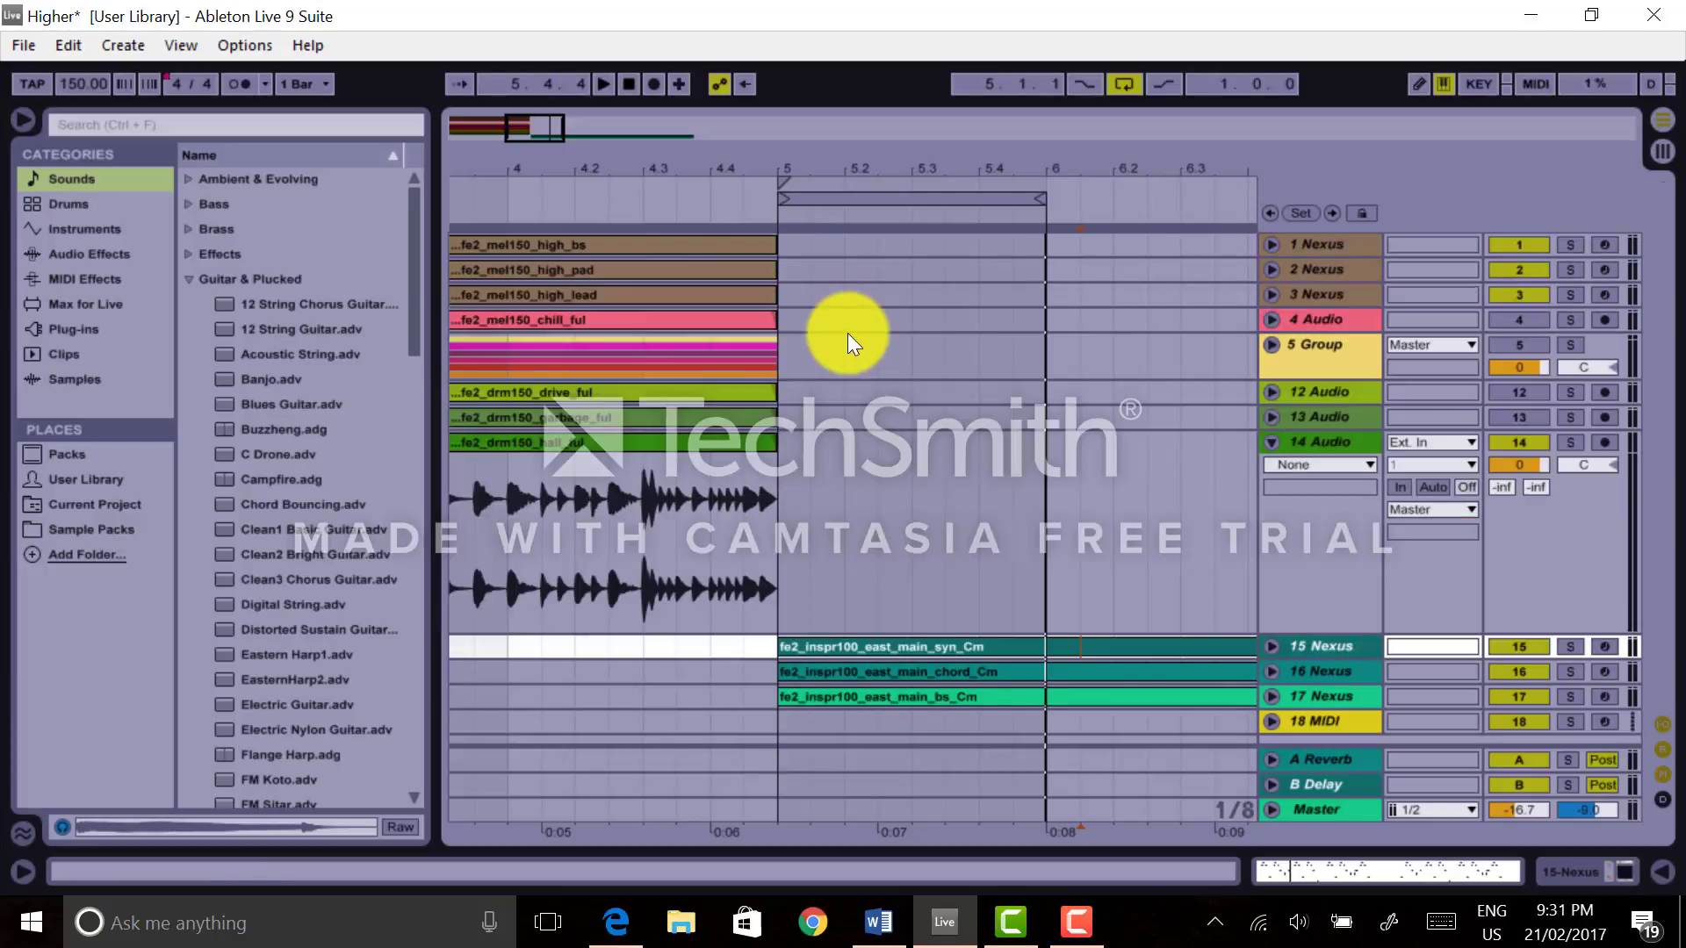
# - Fold the 15 Nexus and 14 Audio tracks
pyautogui.click(1272, 500)
pyautogui.moveTo(953, 161); pyautogui.dragTo(952, 165)
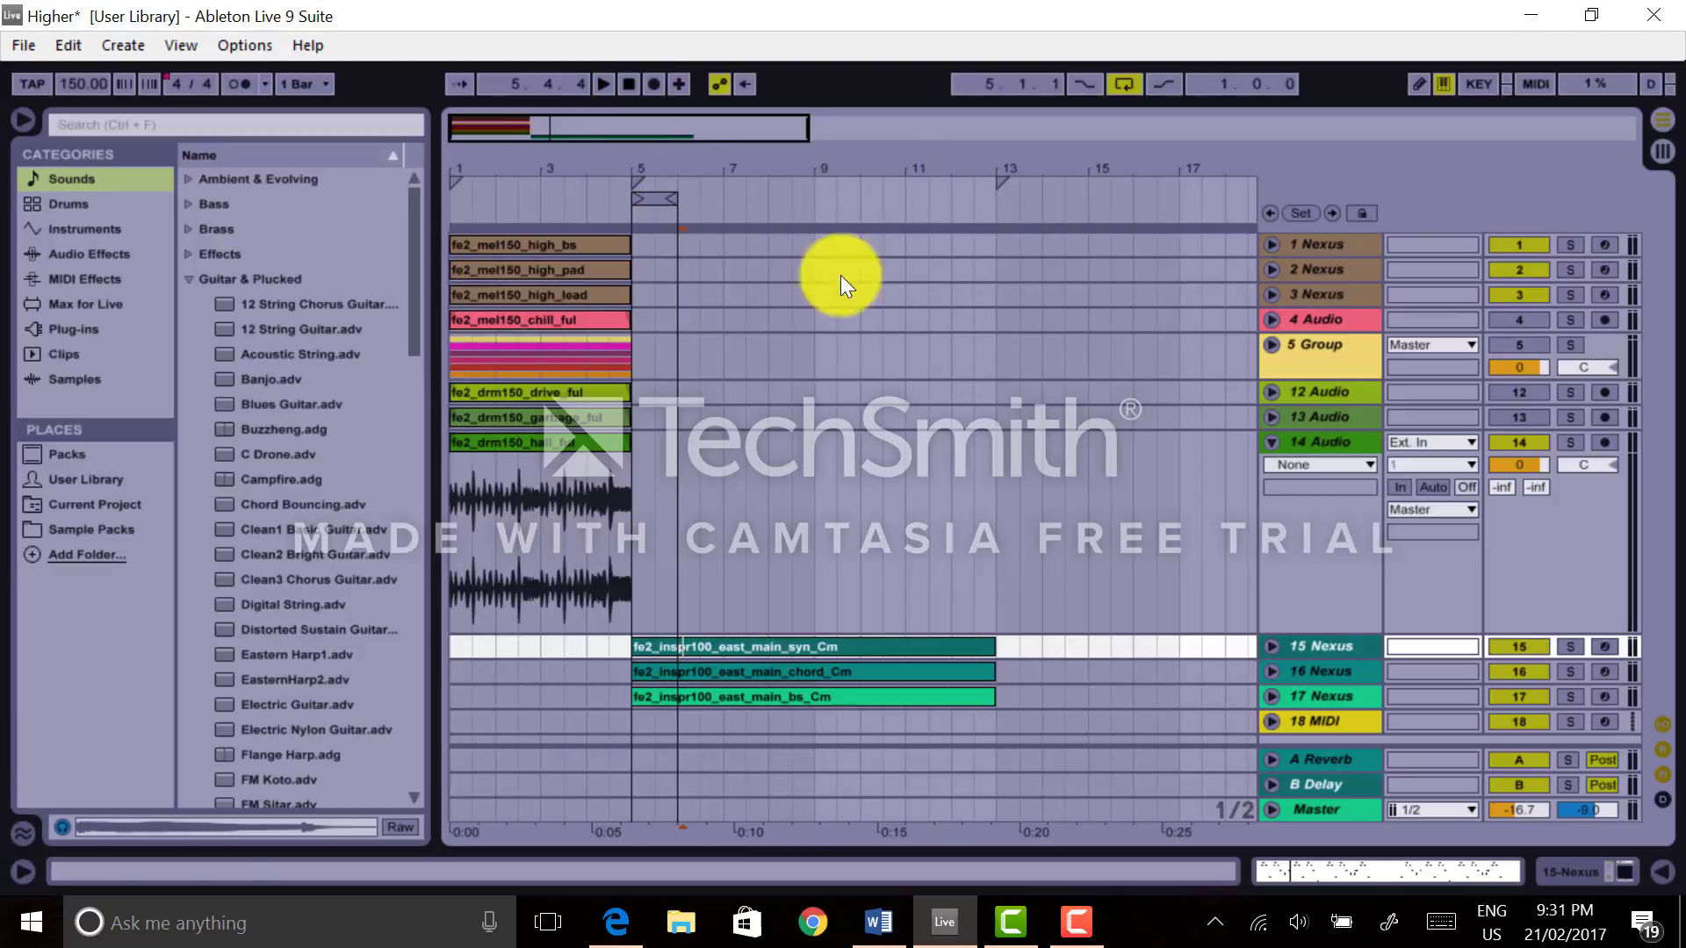
pyautogui.click(1271, 440)
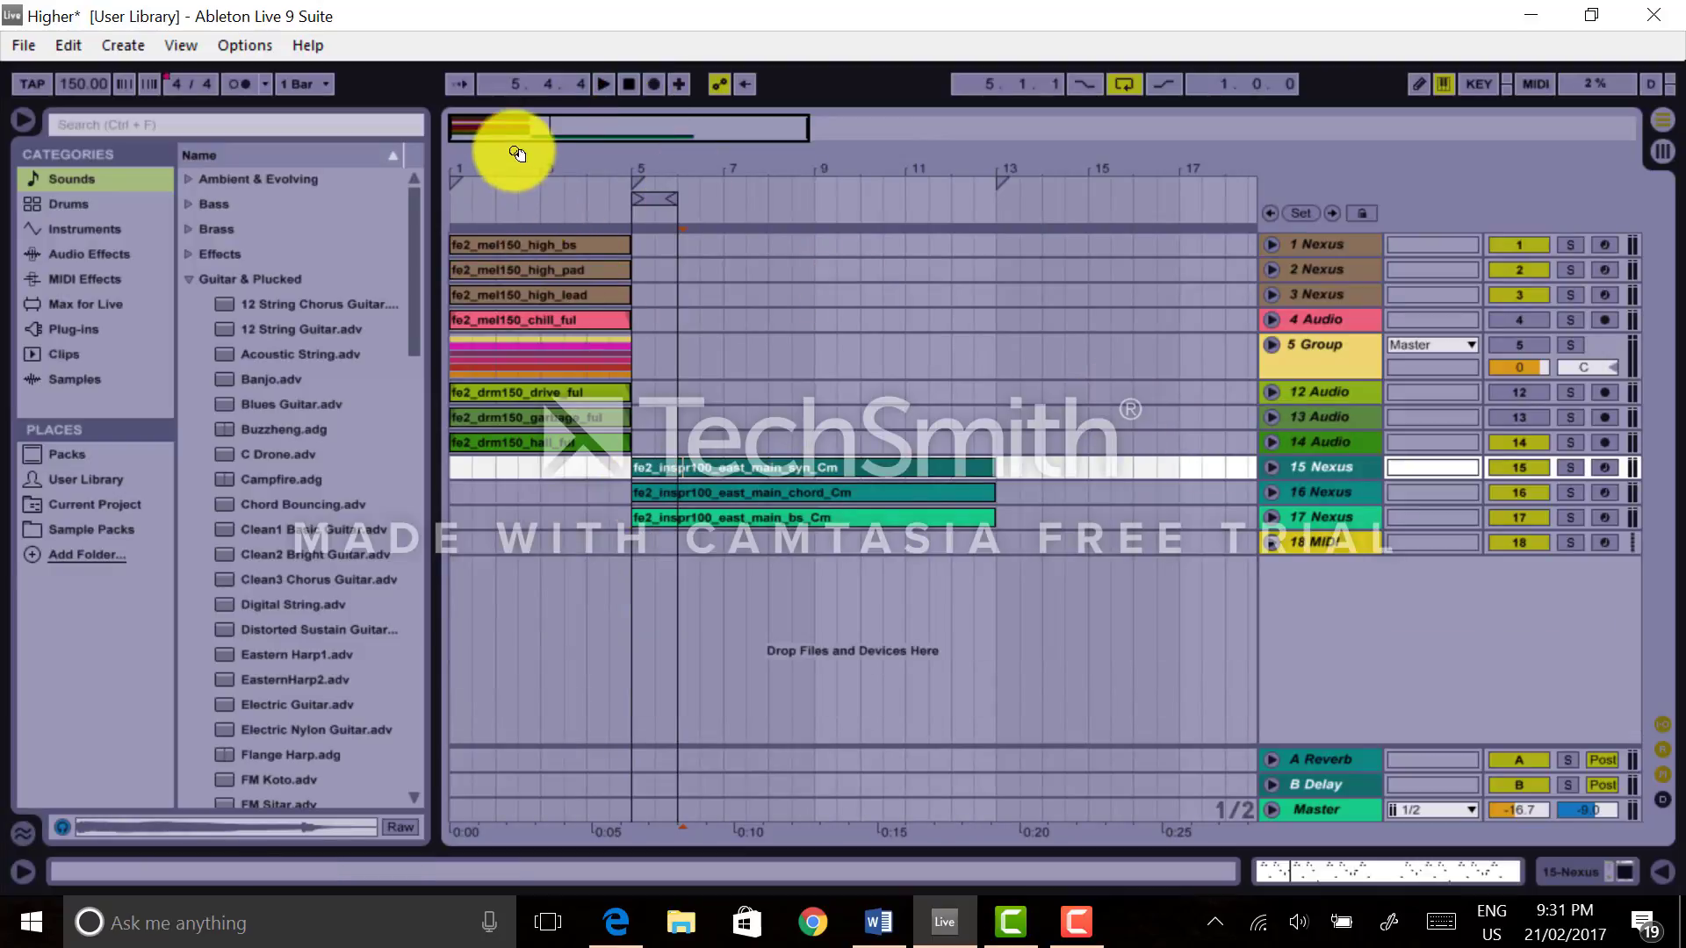
# - Select the loop brace spanning 5.1.1 to 6.1.1
pyautogui.moveTo(508, 150); pyautogui.dragTo(501, 150)
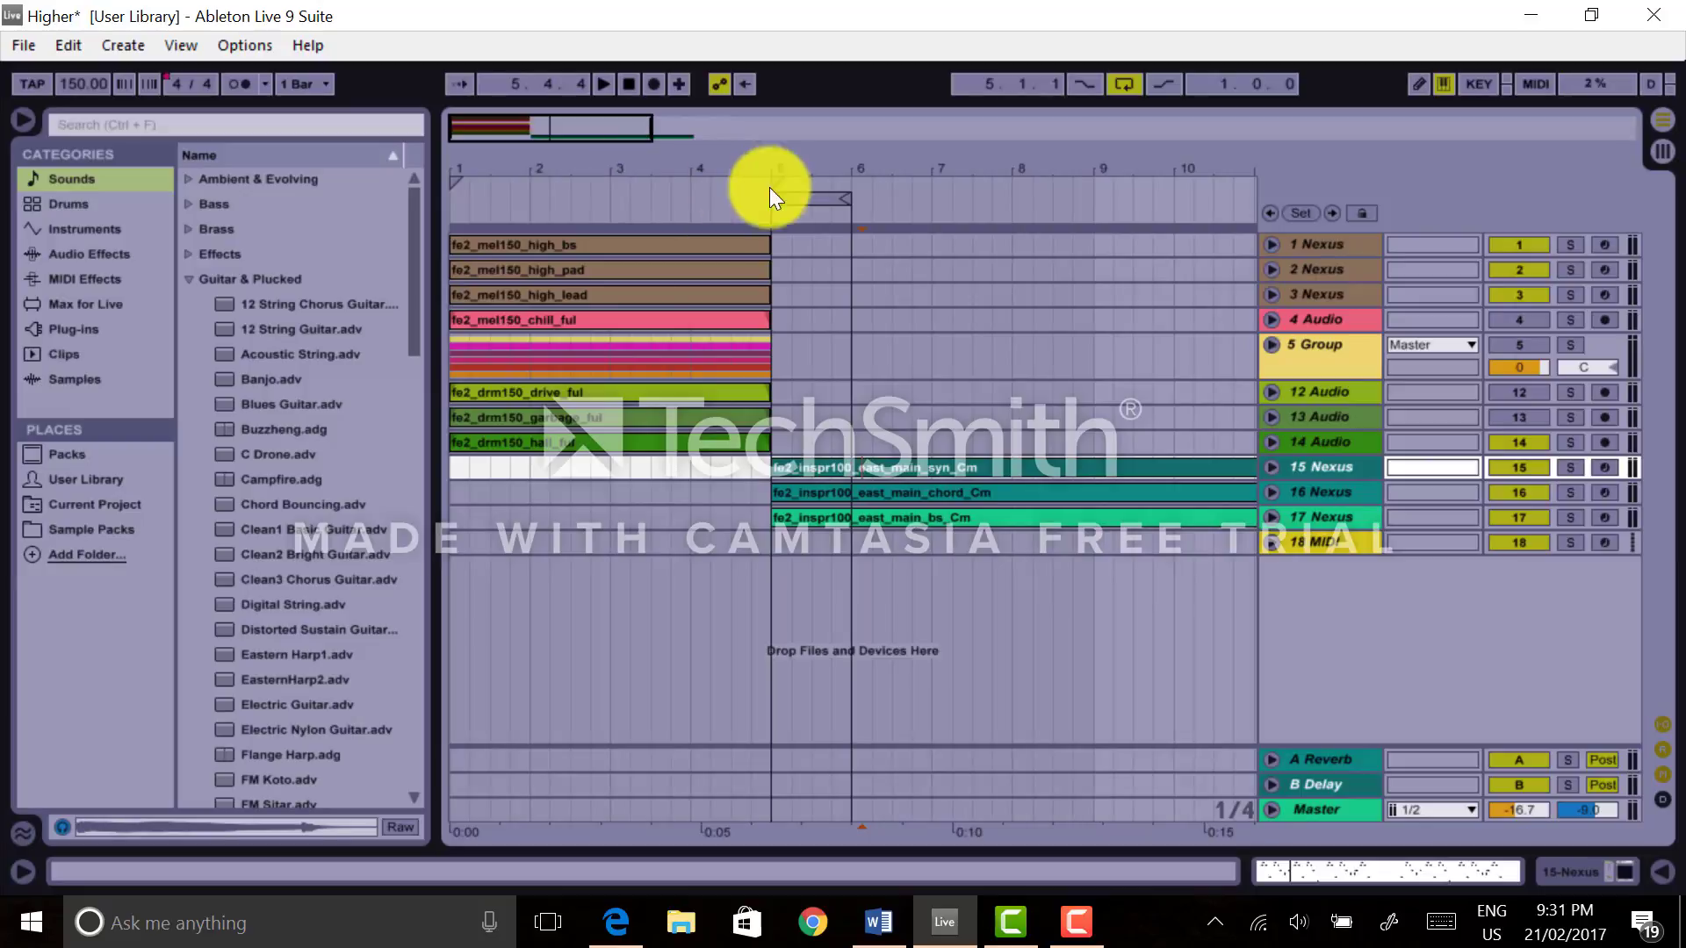
pyautogui.moveTo(808, 188)
pyautogui.mouseDown()
pyautogui.moveTo(492, 185)
pyautogui.moveTo(876, 188)
pyautogui.moveTo(811, 188)
pyautogui.mouseUp()
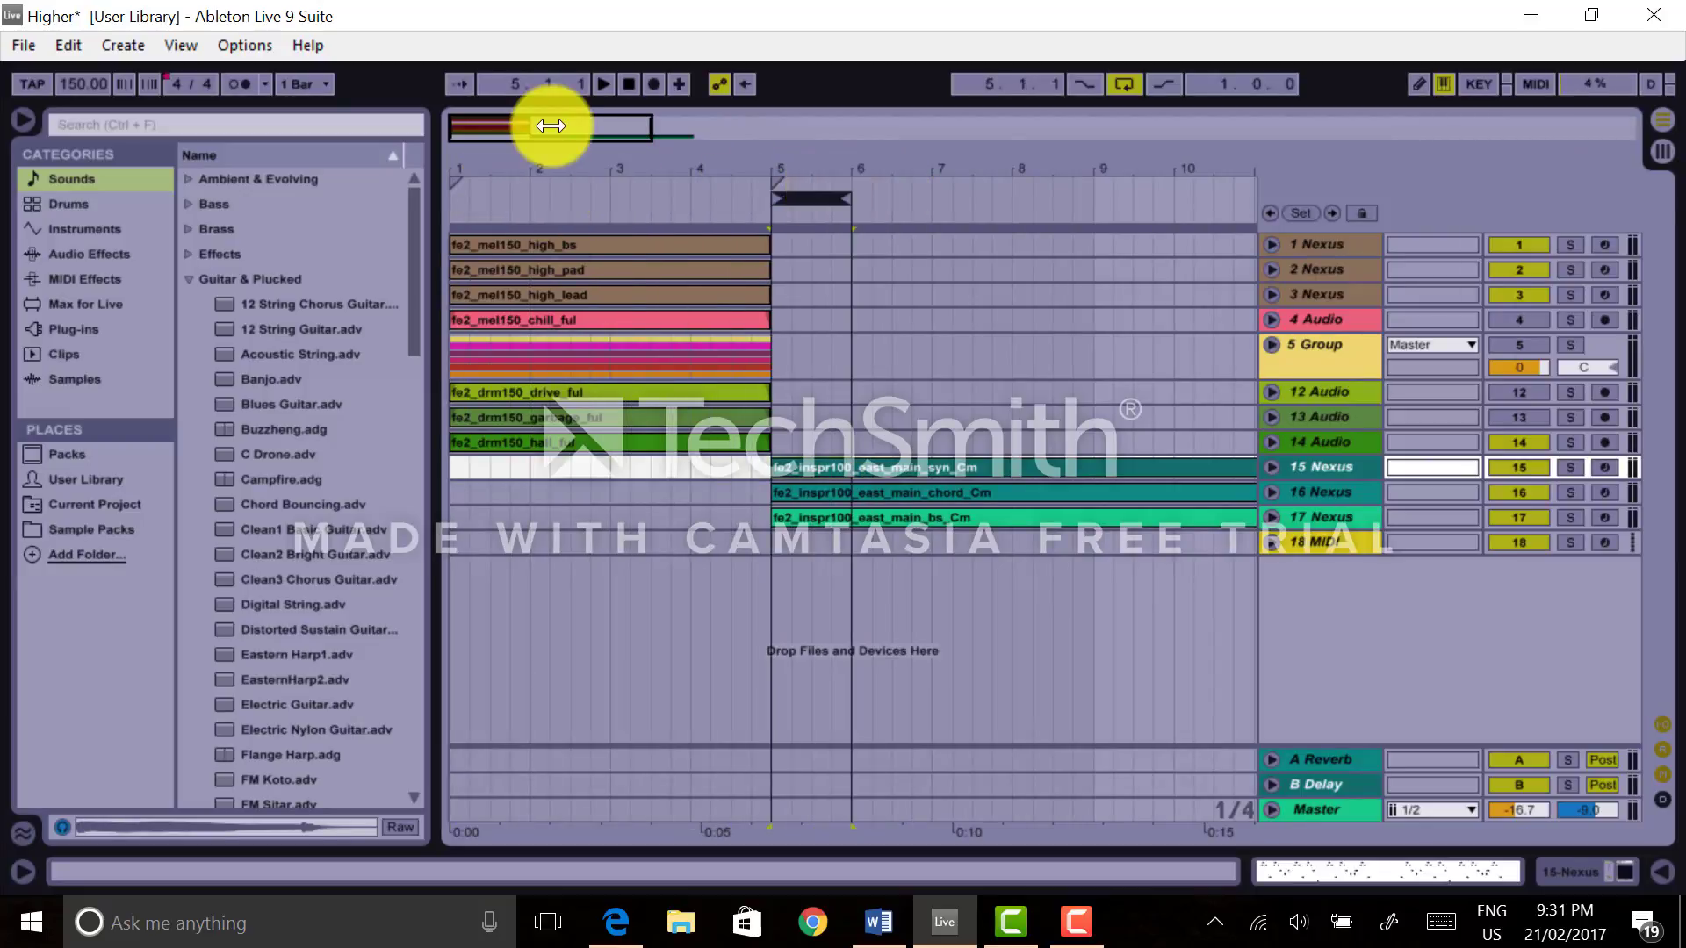